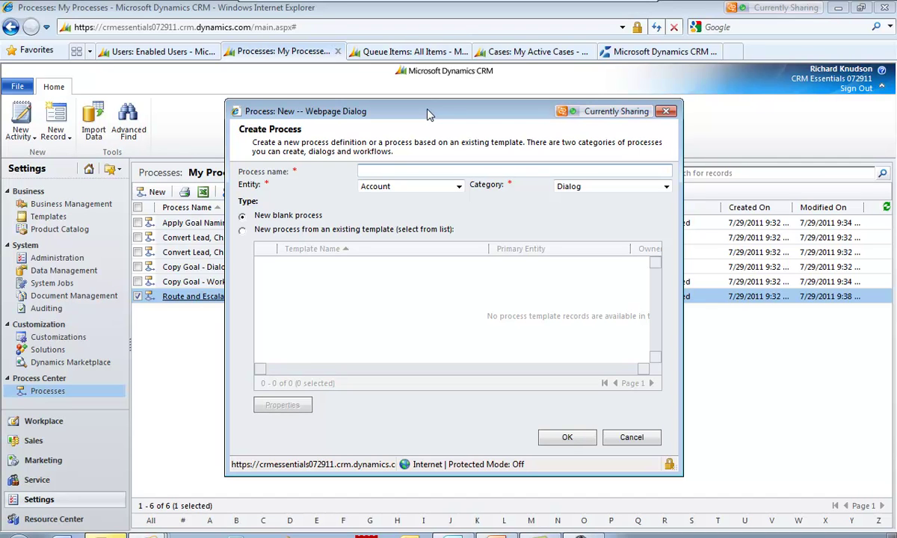
Step: Create a blank dialog process named "Create Cases for Account" for the Account entity and make it available as a child process
text(Create Cases for Account)
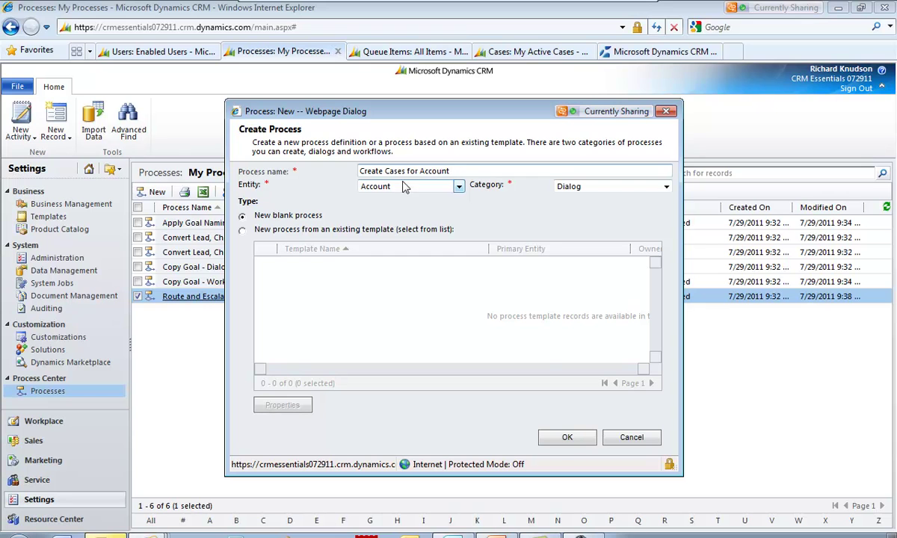
click(565, 437)
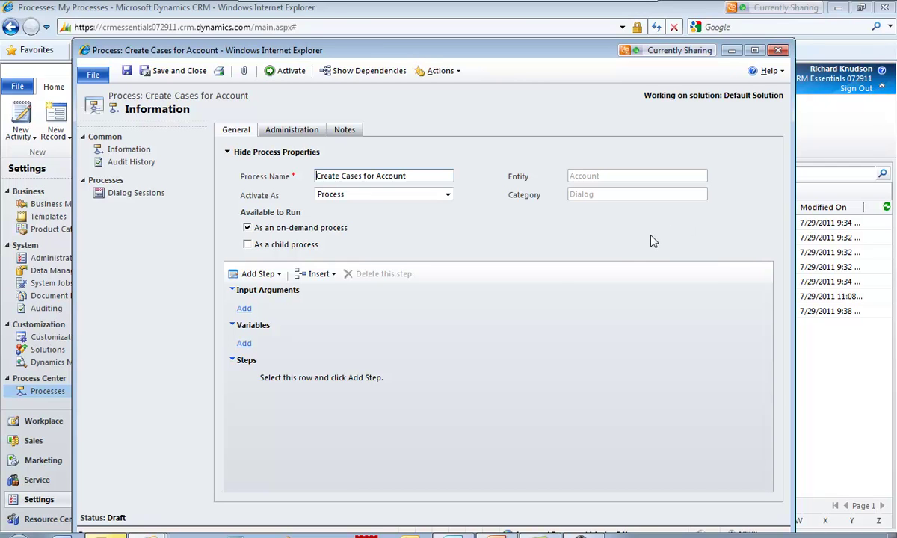
click(247, 245)
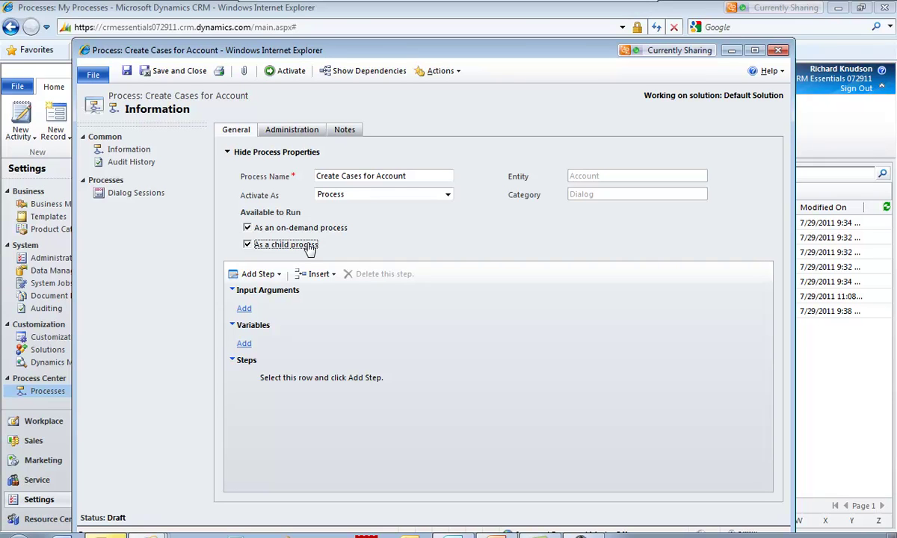
click(229, 153)
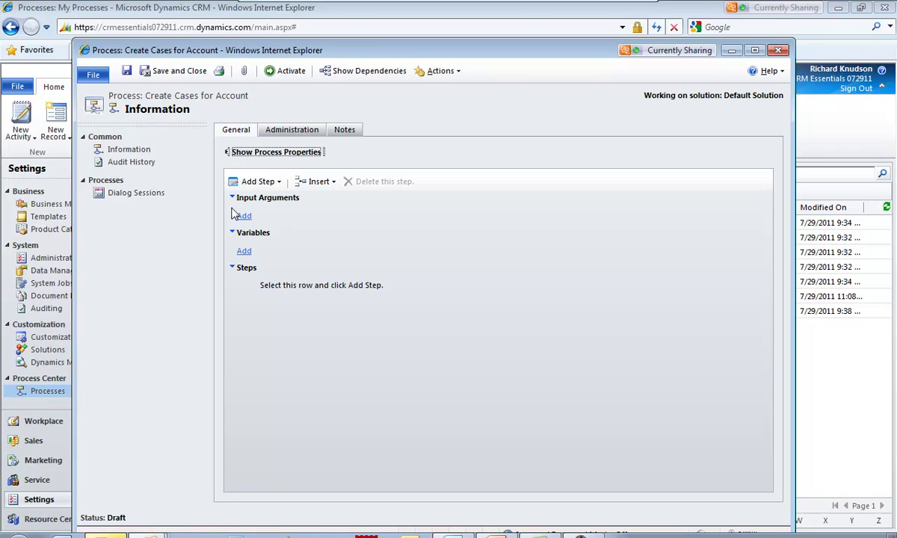
Step: Add a page to the dialog's steps with the description "Gather information to create case"
click(307, 288)
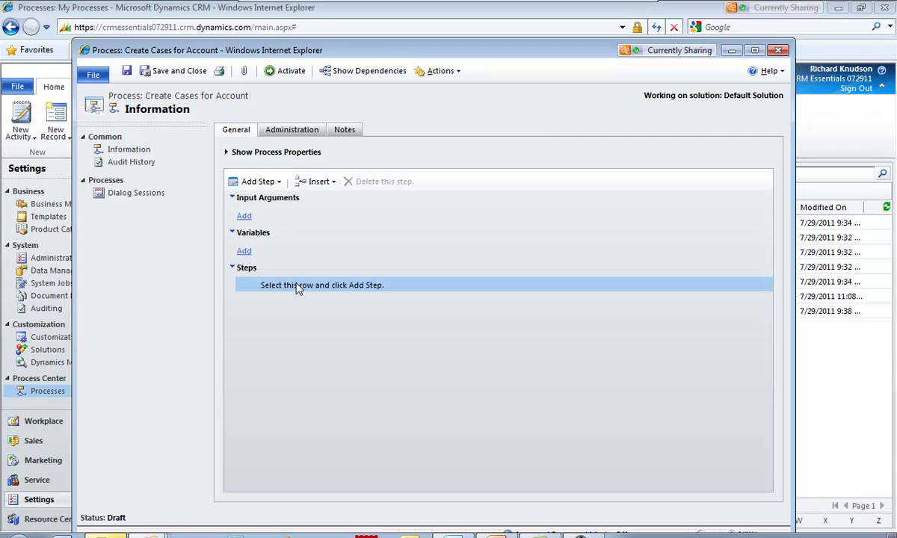
click(274, 186)
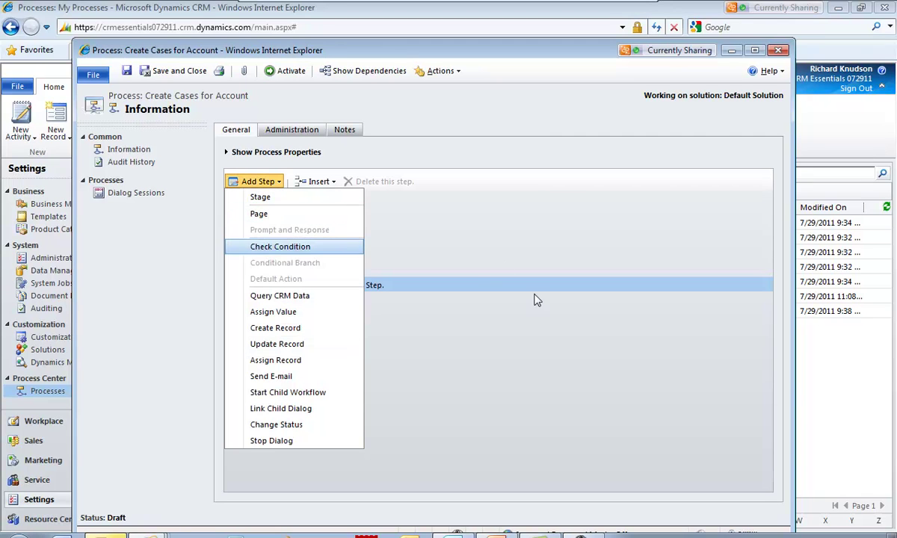
click(434, 262)
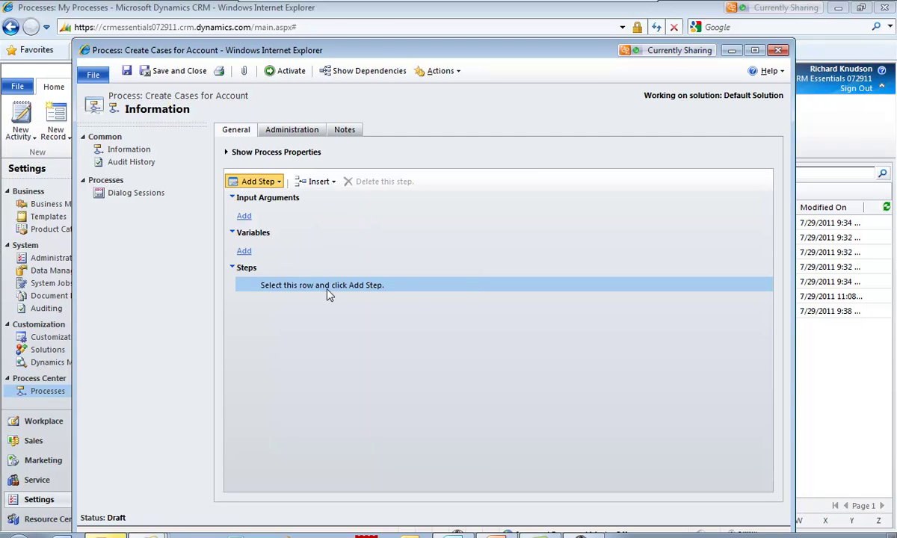
click(277, 185)
click(277, 215)
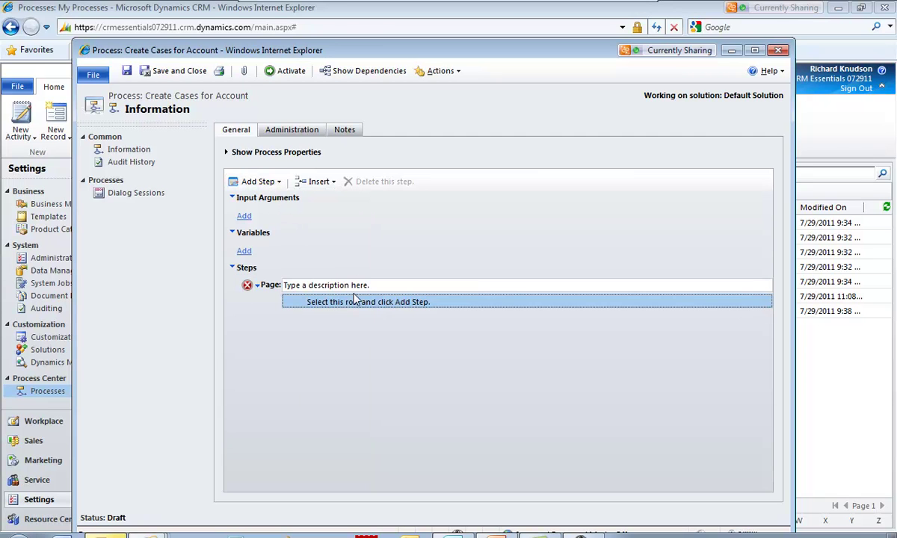
click(396, 285)
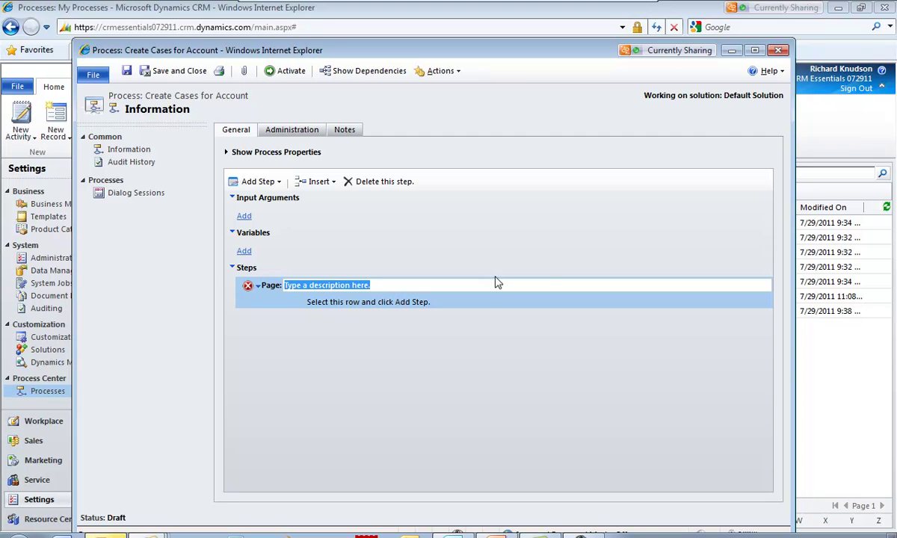
text(Gather information to create case)
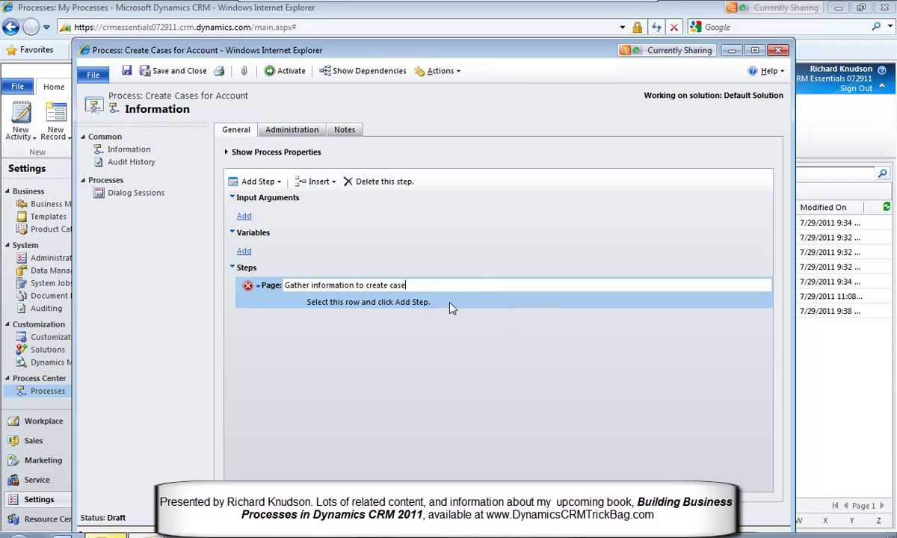
click(411, 306)
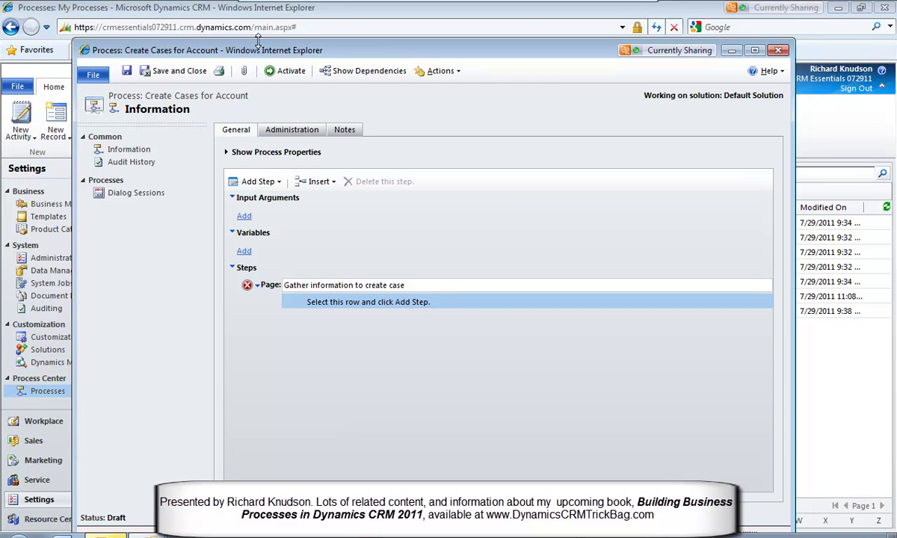
Step: Open a blank new case form from the case list in the Service area
drag(260, 53, 299, 54)
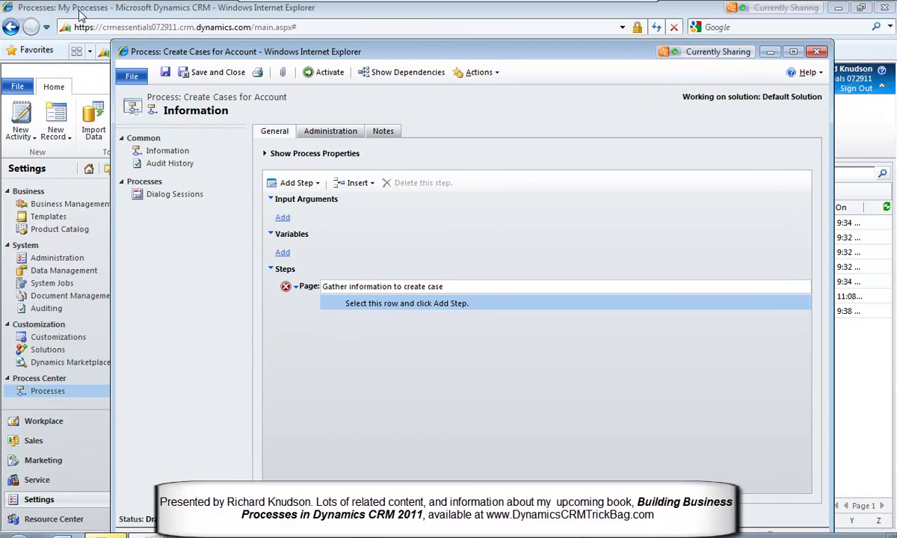
click(81, 15)
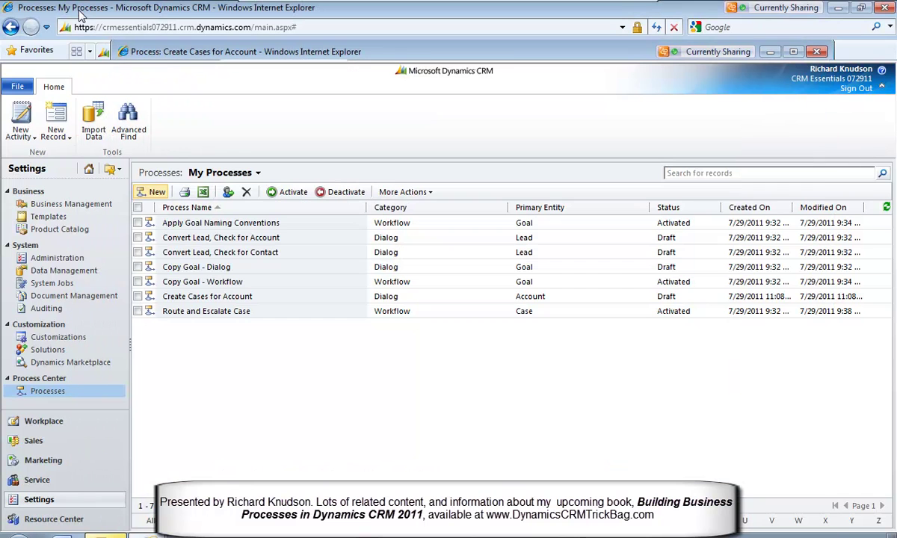
click(39, 480)
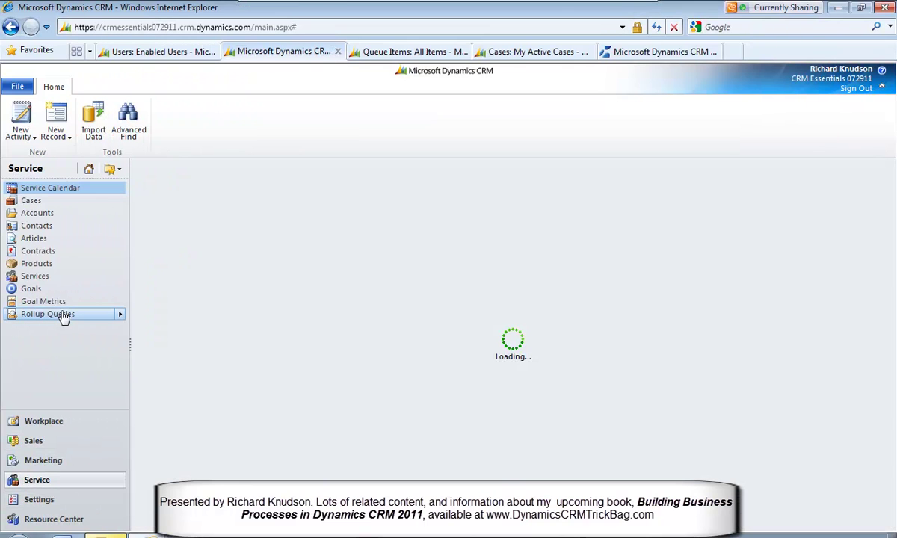
click(37, 202)
drag(472, 44, 386, 36)
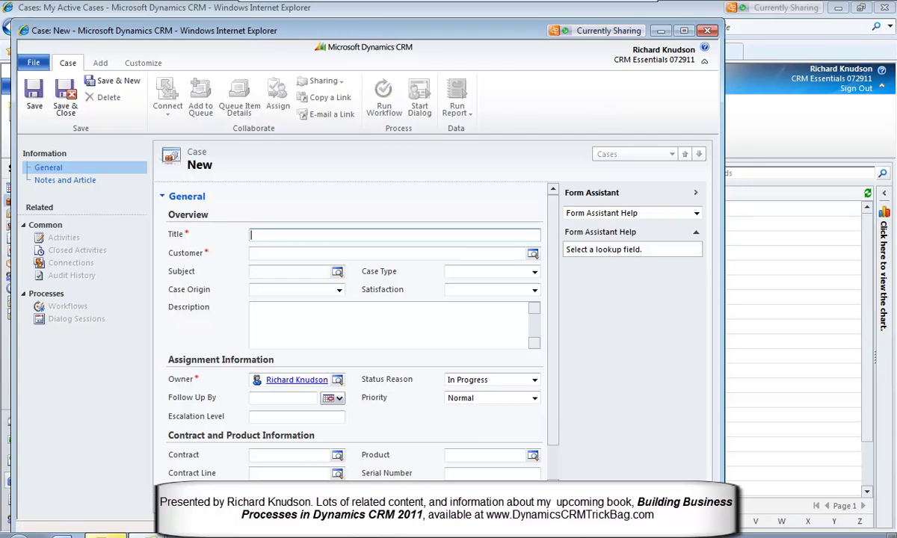
Step: Compare the blank case form's required fields with the process definition and return to the process window
mouse_move(104, 535)
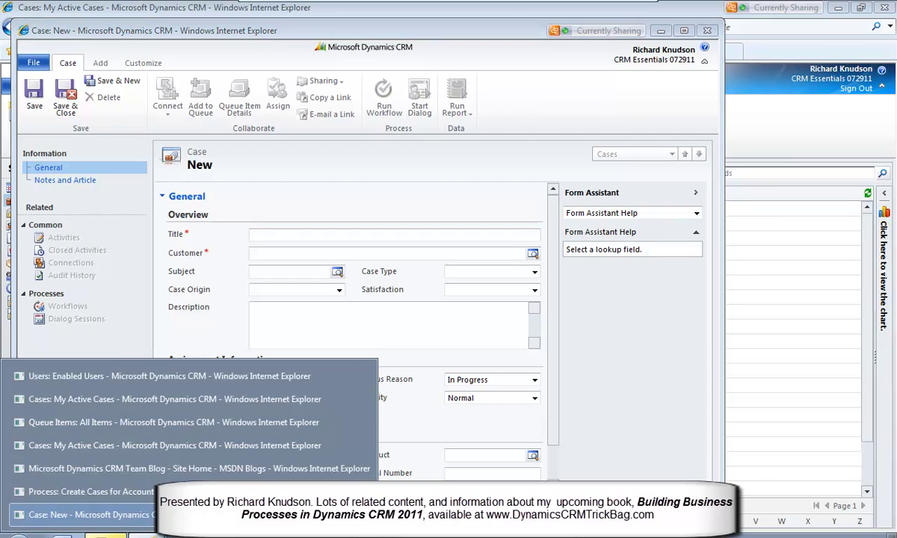
click(119, 497)
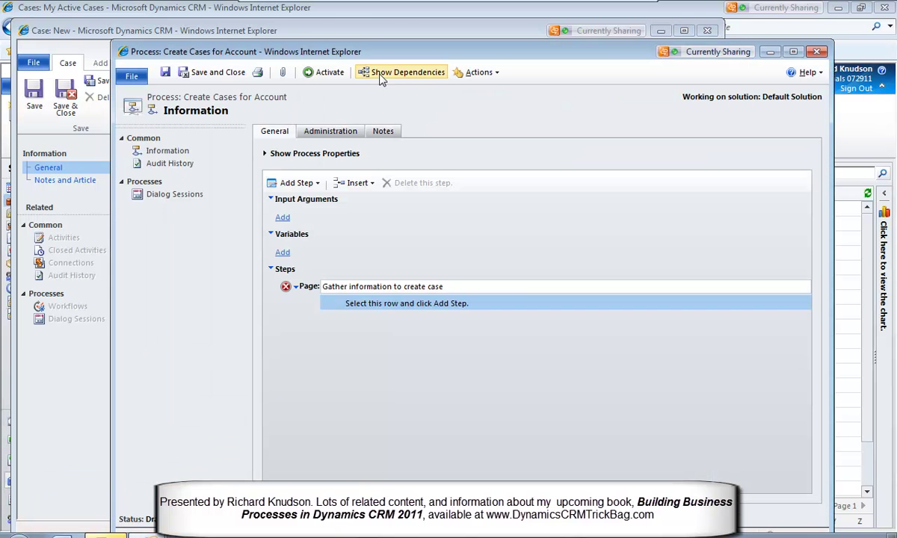
drag(394, 58, 481, 93)
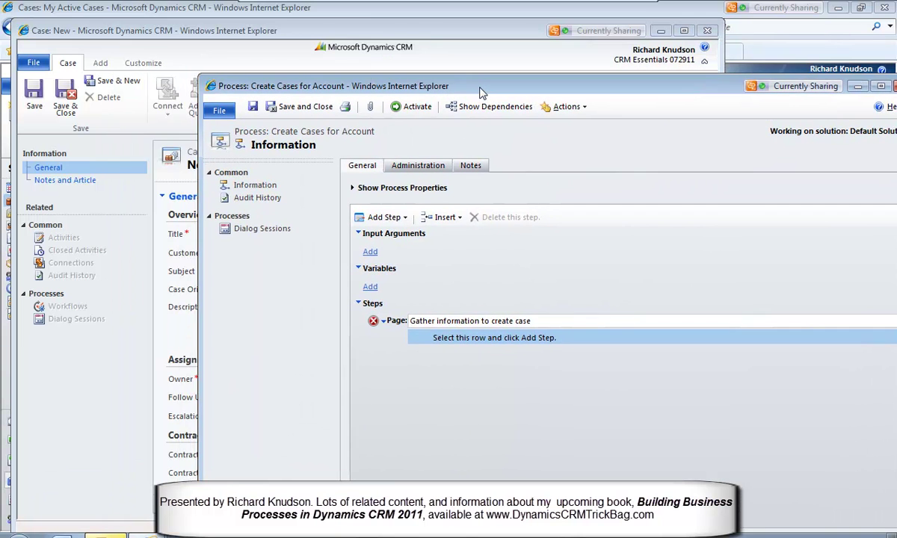
click(88, 34)
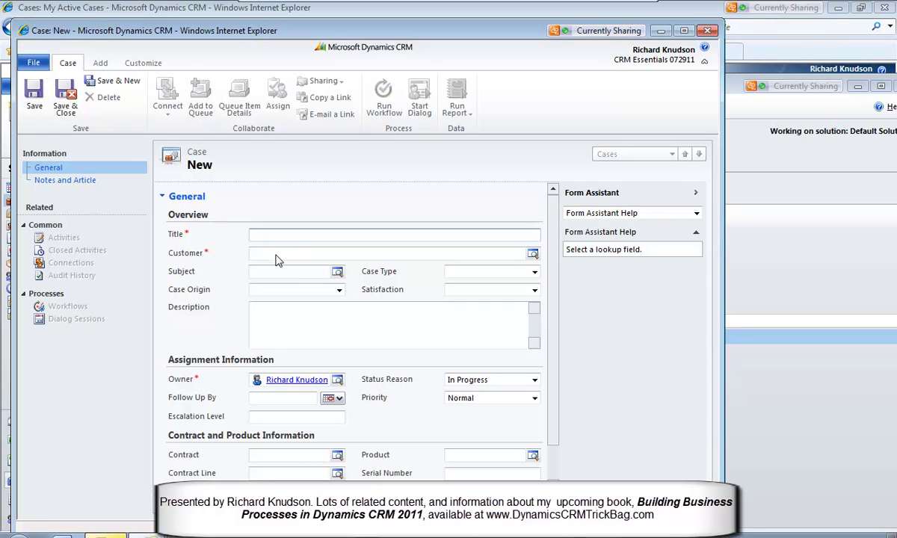
click(736, 88)
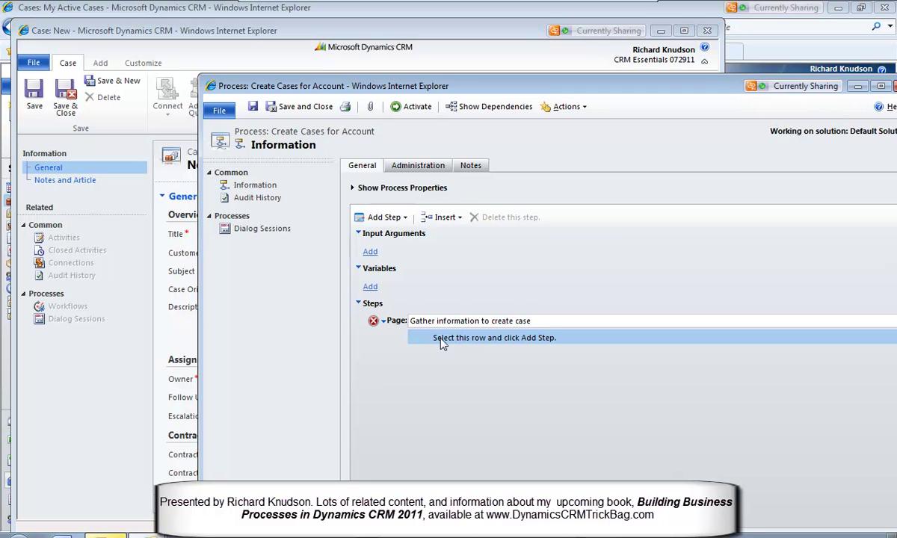
drag(574, 89, 434, 74)
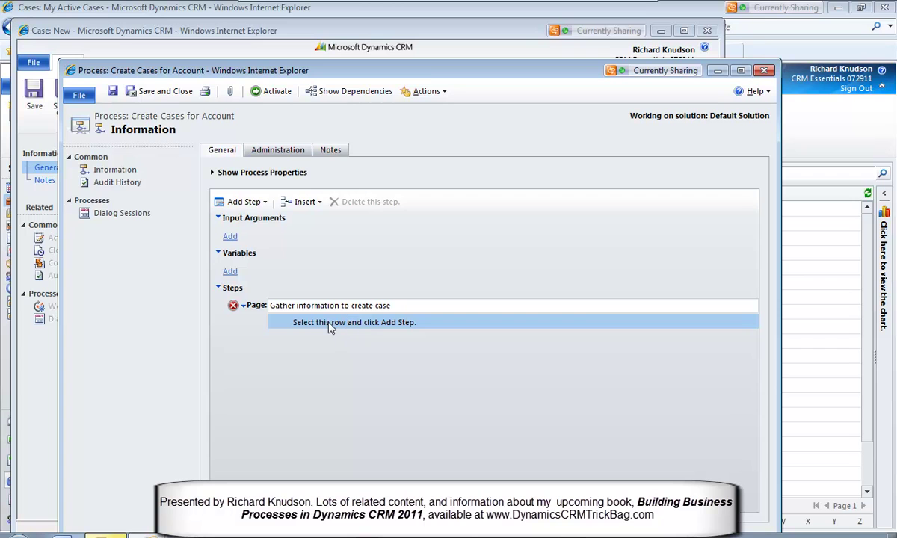
Step: Add a Prompt and Response step inside the "Gather information to create case" page and open its properties
click(265, 203)
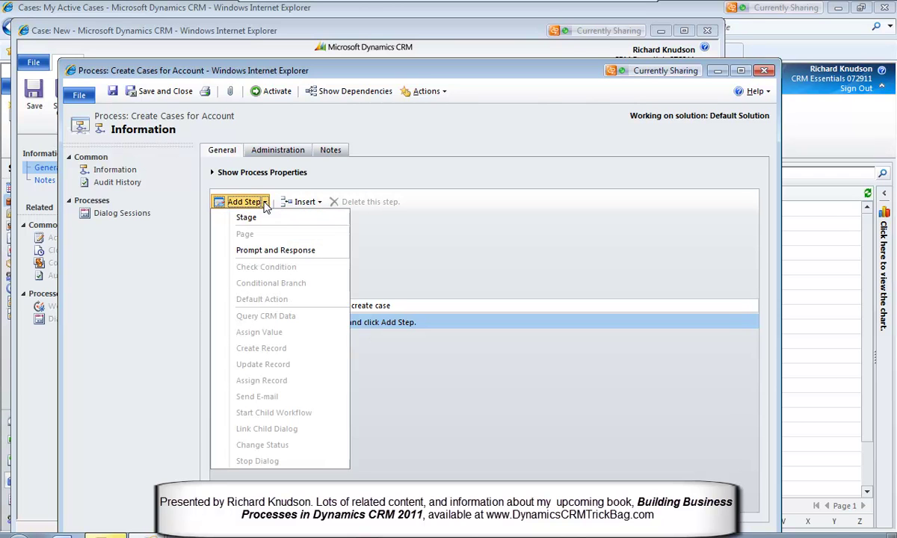
click(264, 251)
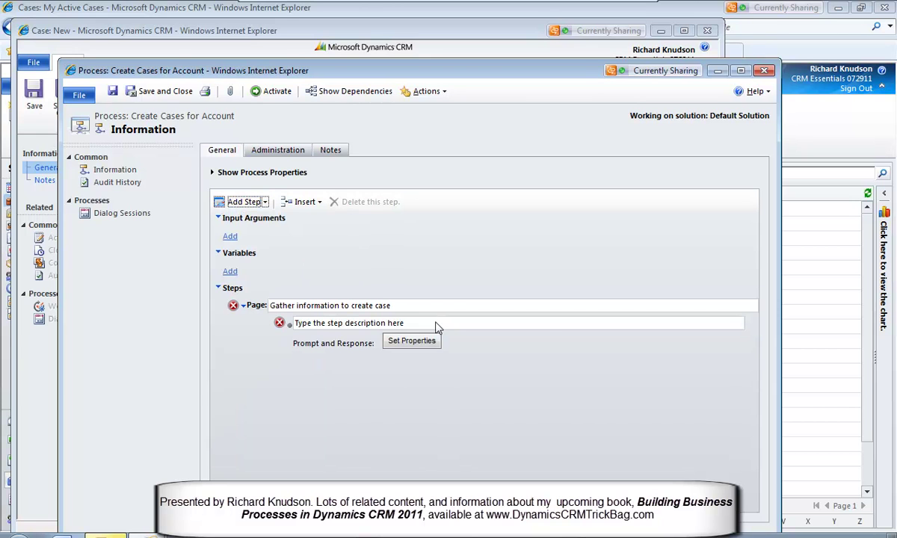
click(270, 330)
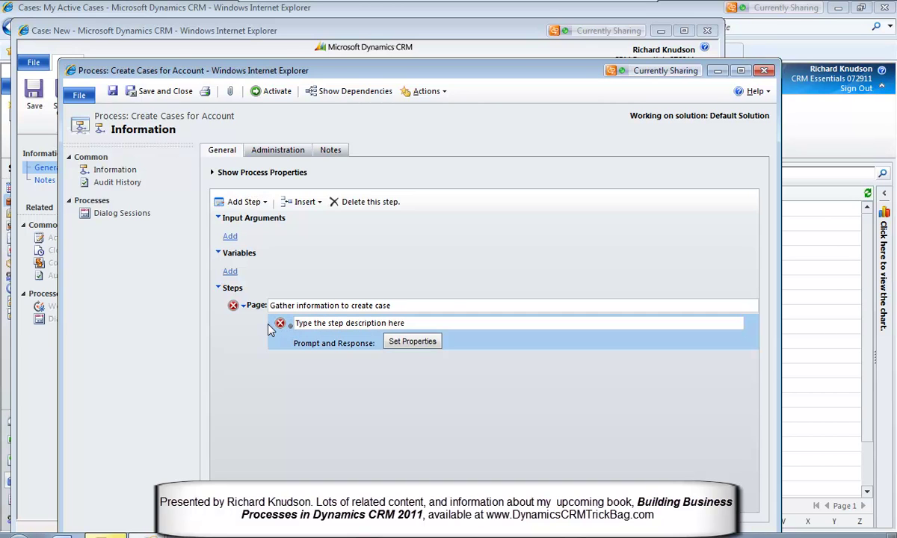
click(415, 341)
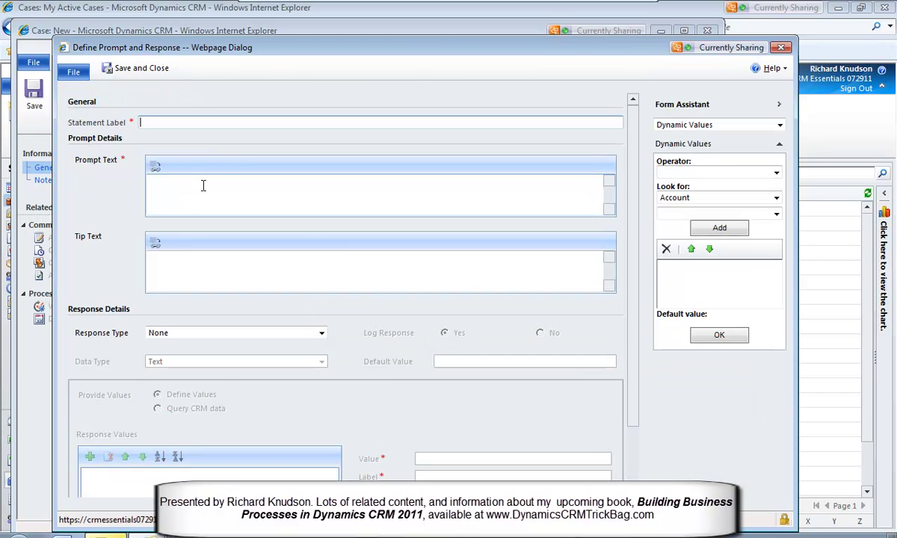
Step: Set the prompt text to "Enter Title of new Case:" with a Single Line response of data type Text
click(203, 185)
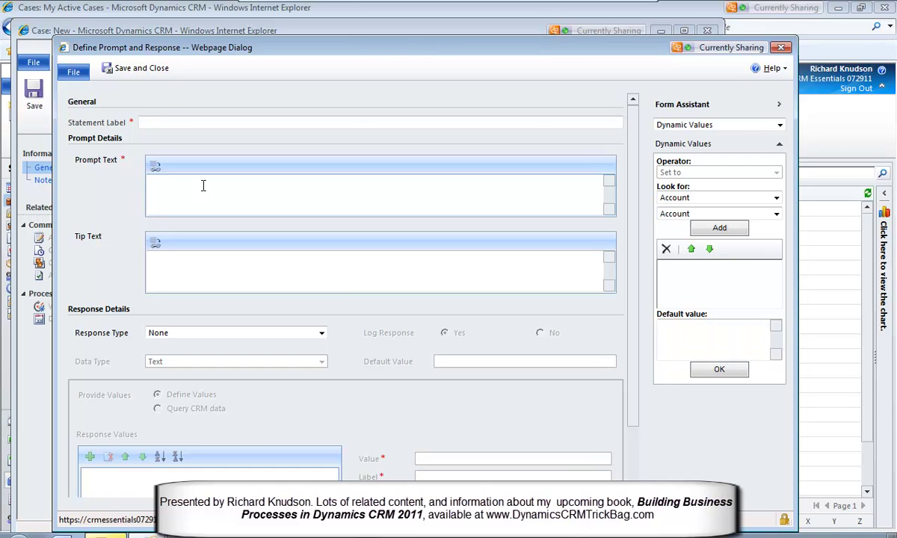
text(Enter Title of new Case:)
click(192, 336)
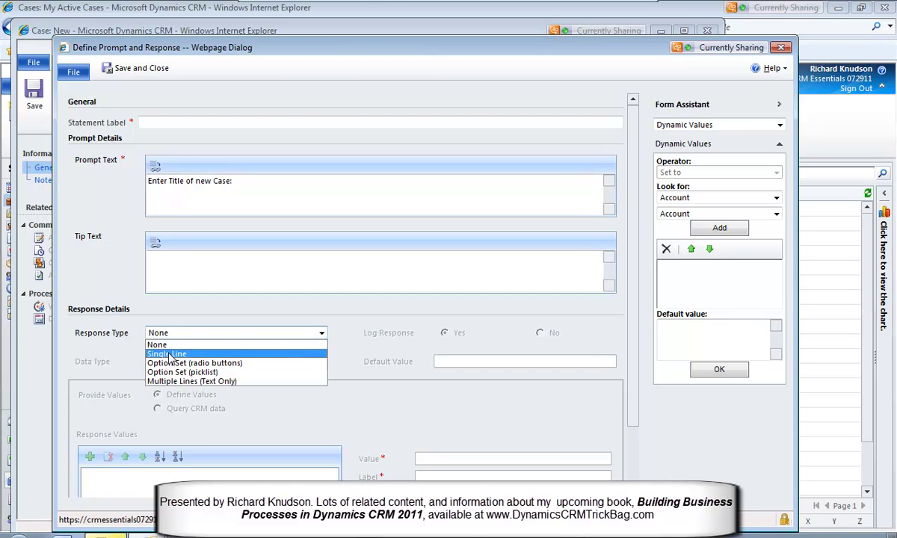
click(169, 354)
click(169, 364)
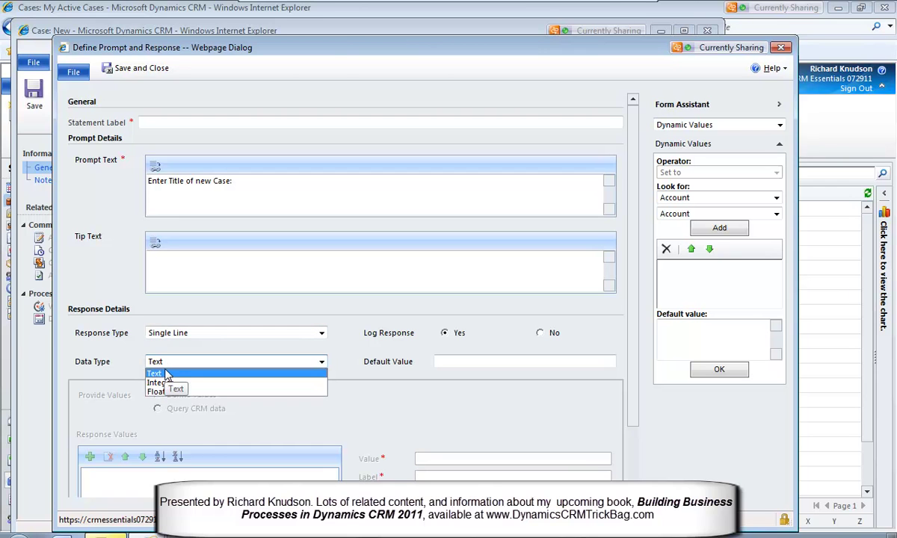
click(167, 374)
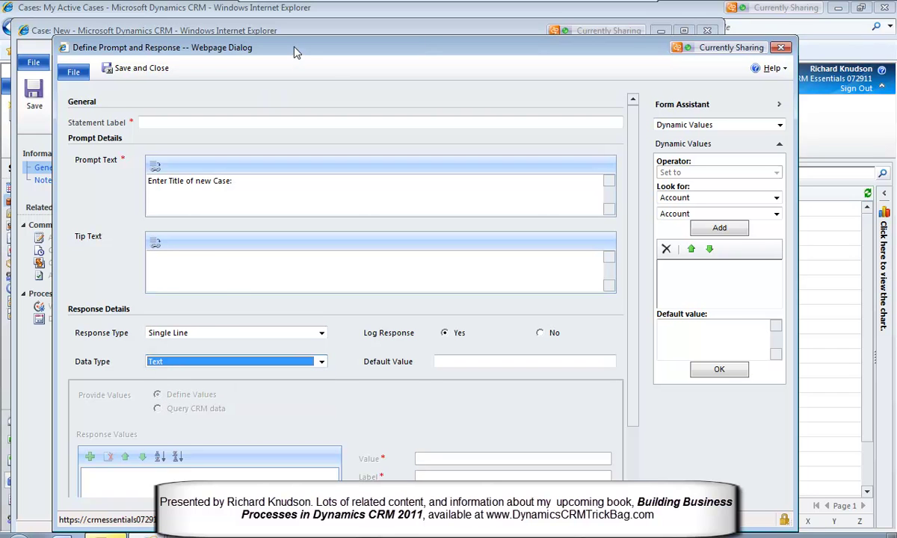
Step: Set the prompt's statement label to "Case Title" and save the prompt and response definition
drag(294, 52, 284, 29)
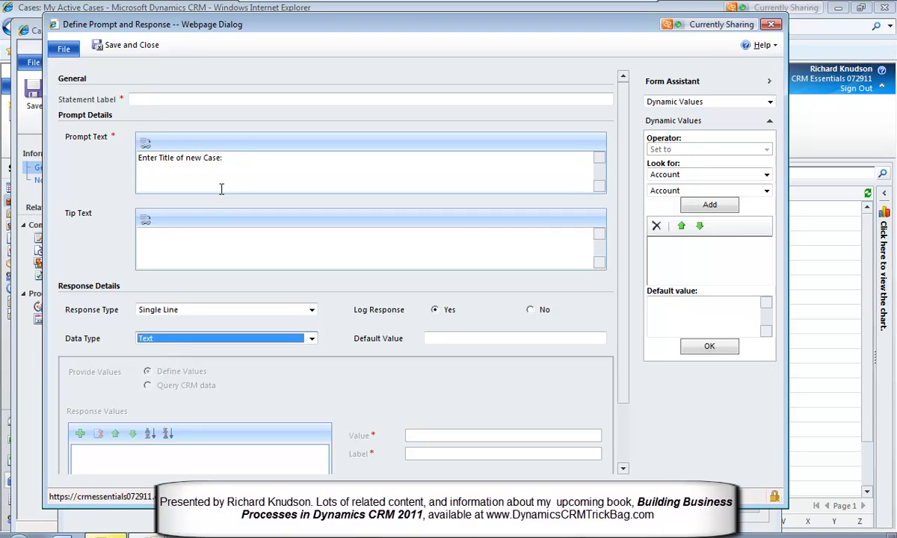
click(246, 154)
click(215, 241)
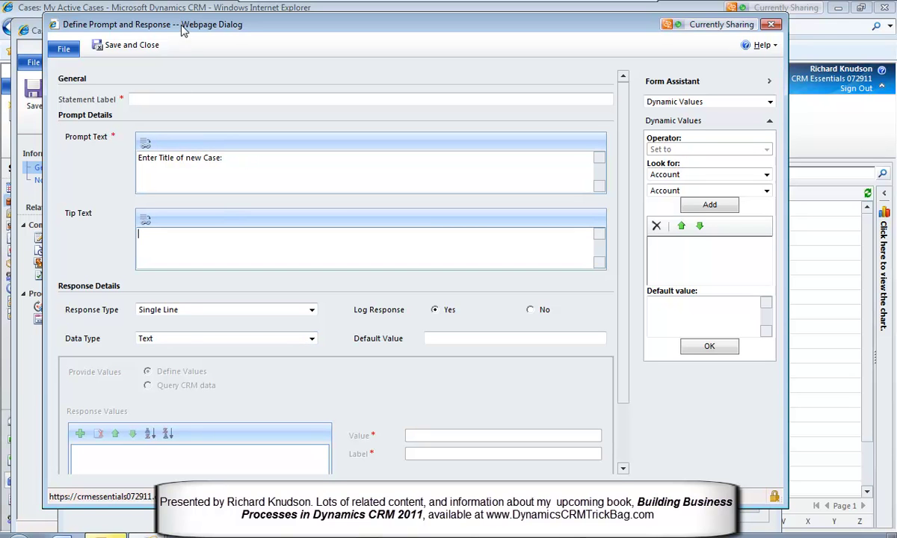
drag(170, 24, 166, 38)
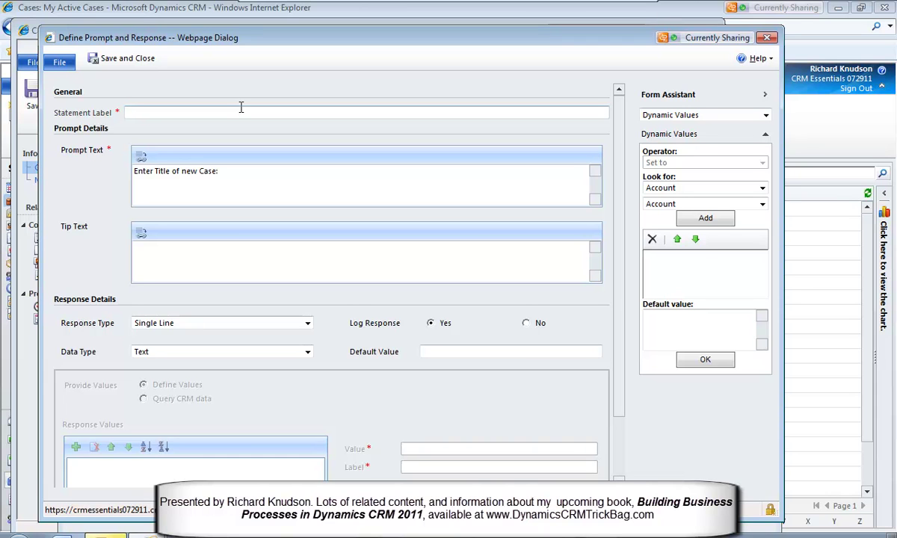
text(Case Title)
click(121, 57)
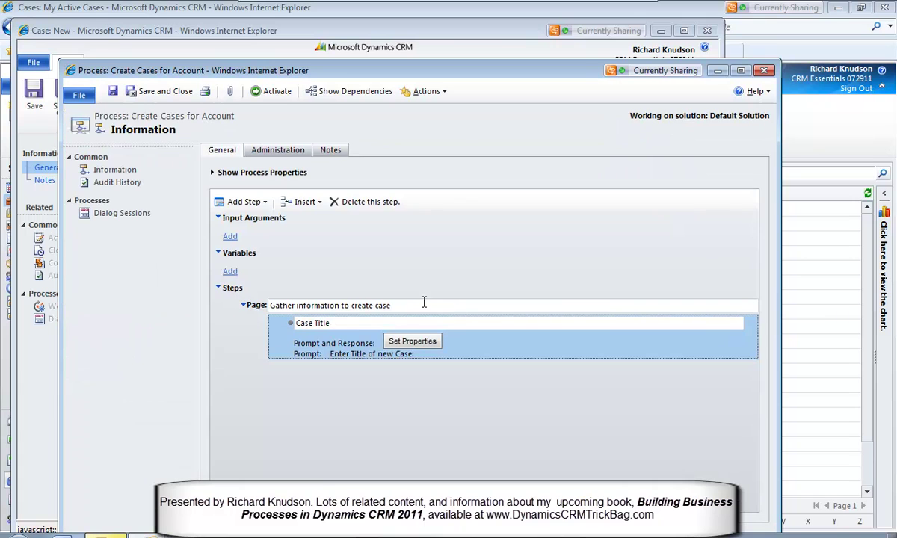
click(327, 323)
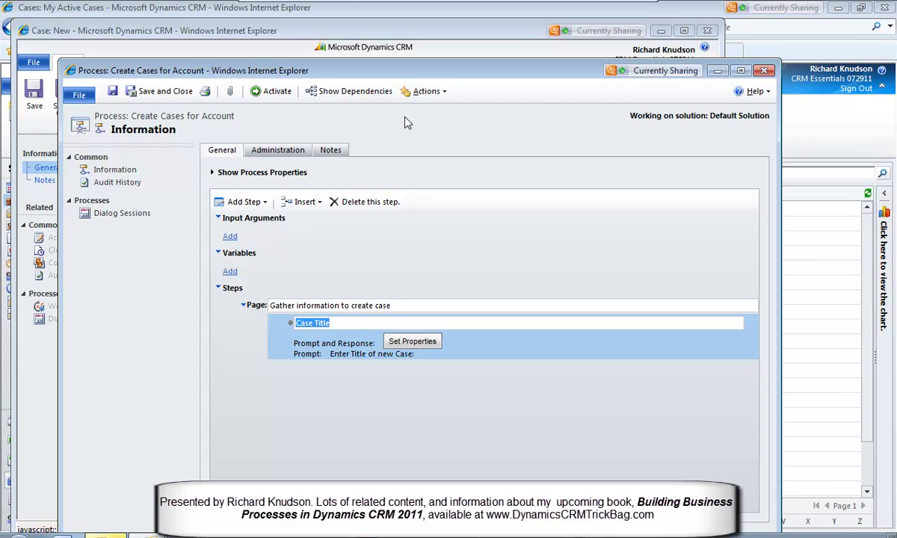
drag(401, 75, 402, 66)
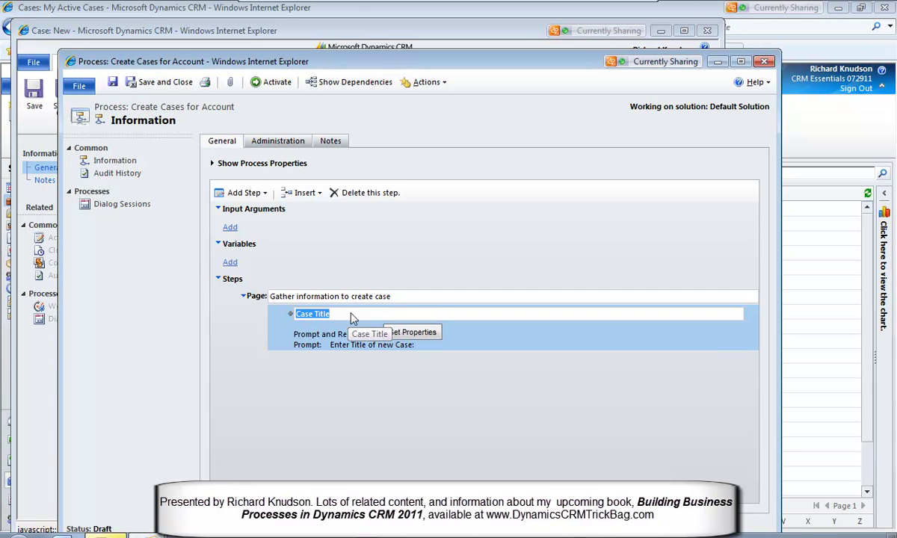
Step: Examine the Case Type and Case Origin option lists on the blank case form and return to the process window
click(440, 316)
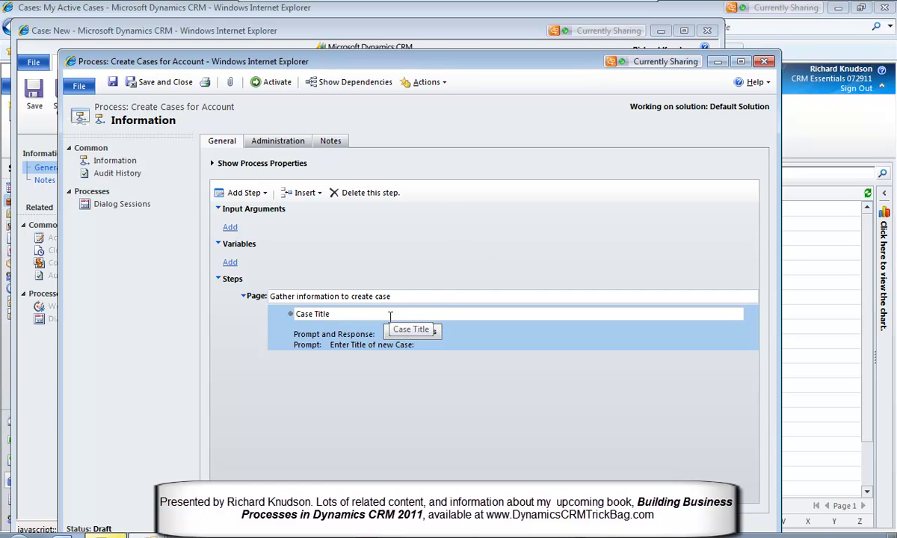
drag(158, 62, 209, 92)
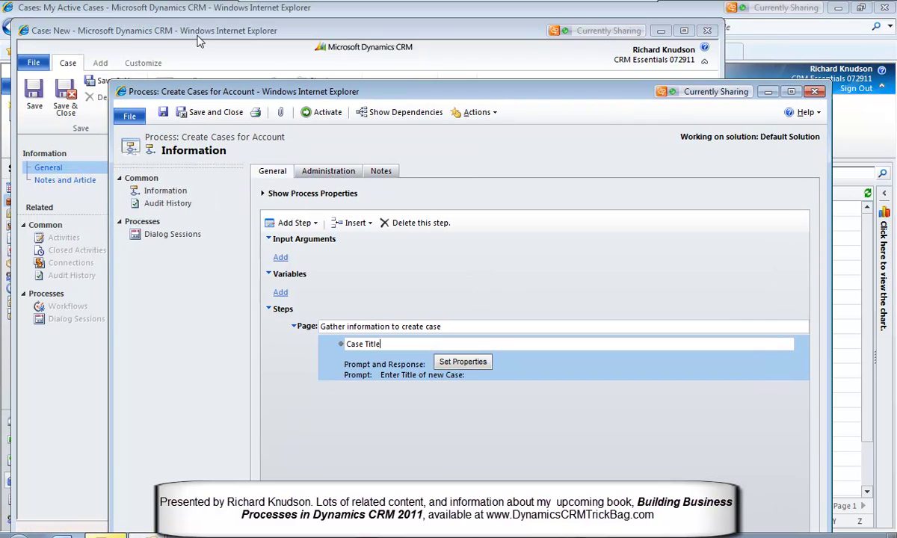
click(198, 35)
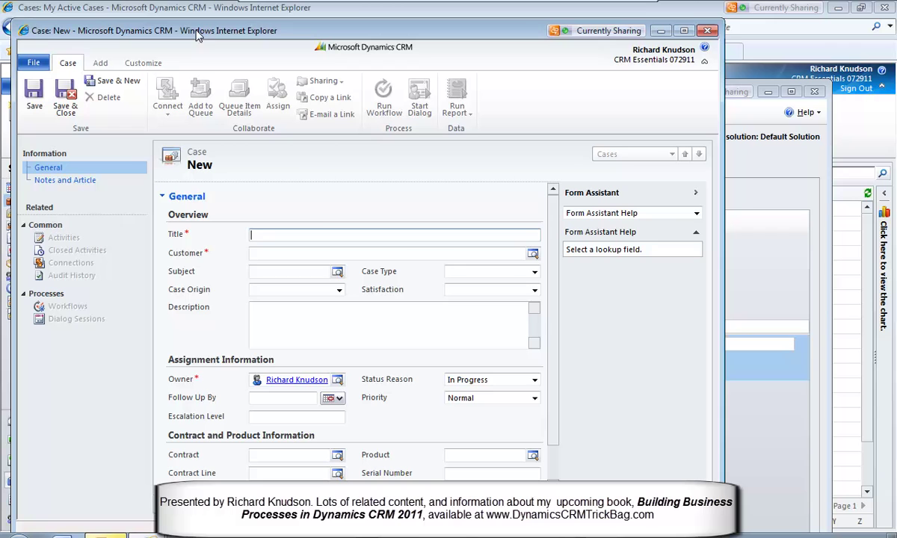
click(490, 272)
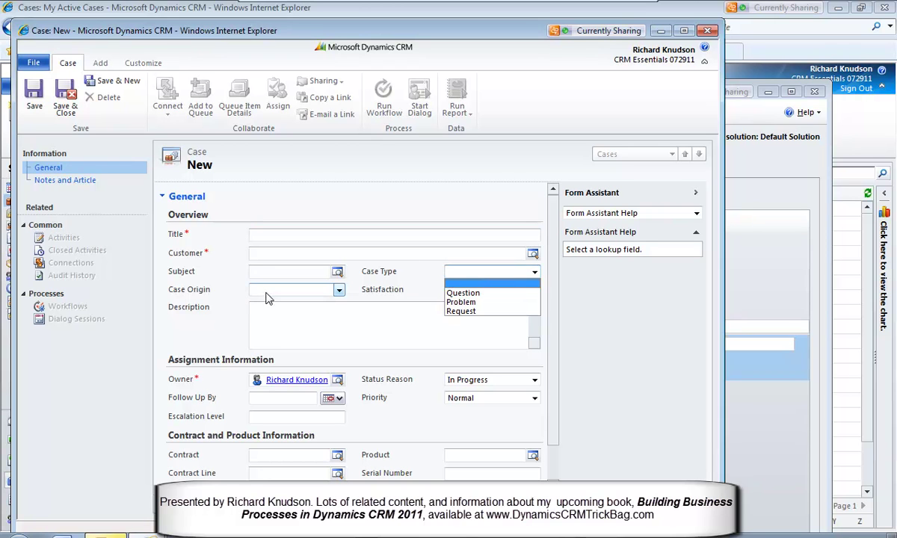
click(265, 290)
click(494, 272)
click(495, 277)
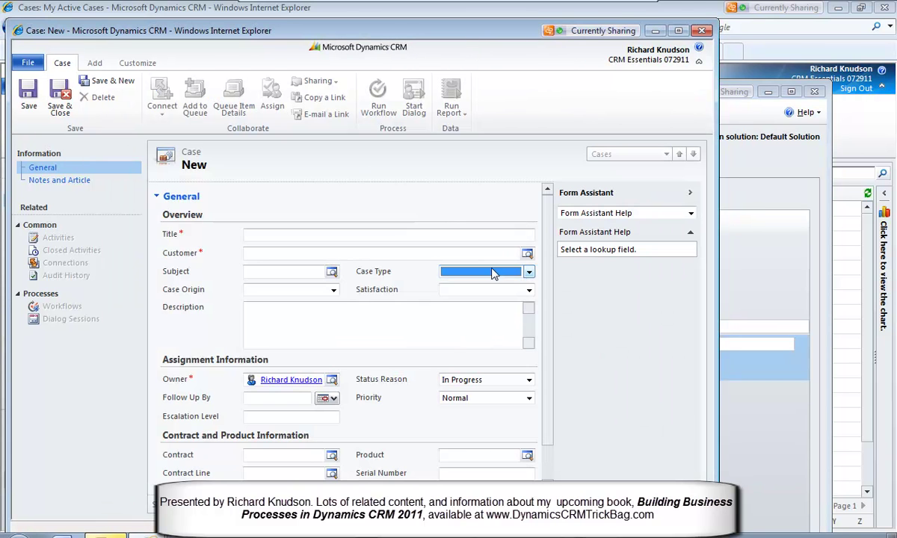
click(492, 274)
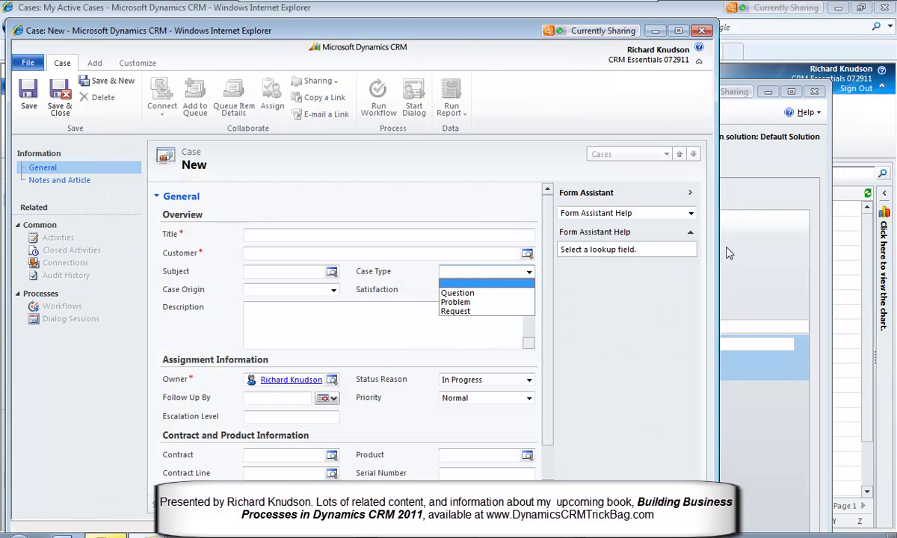
click(755, 170)
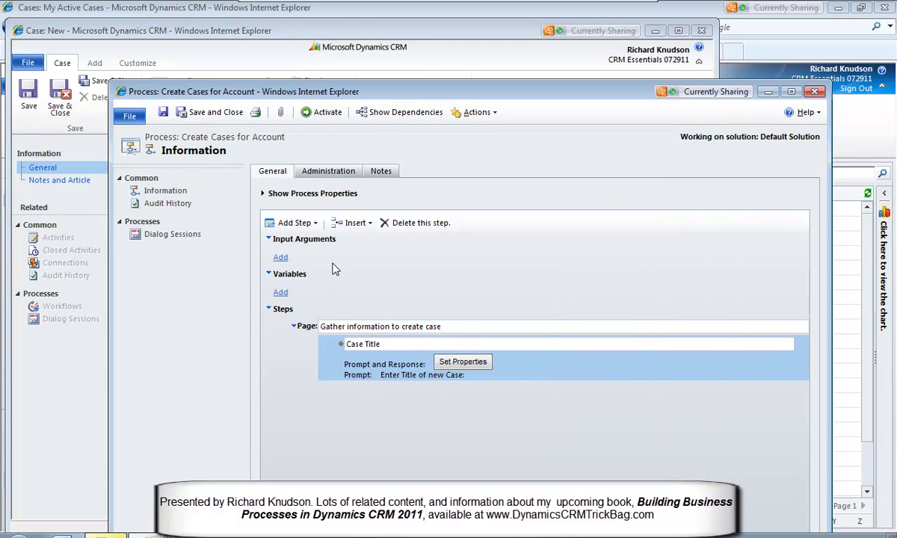
drag(384, 100, 339, 60)
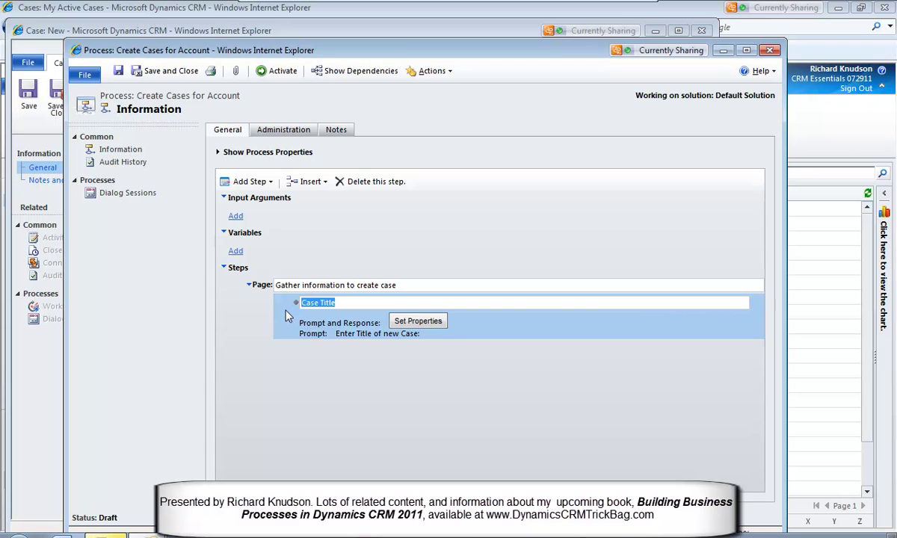
Step: Add a second Prompt and Response step described as "Case Type" after the Case Title step and open its properties
click(275, 183)
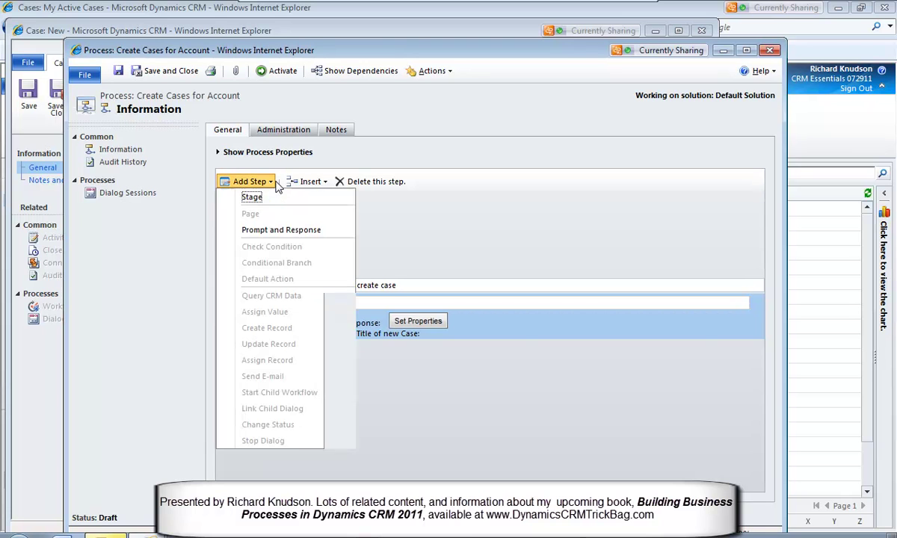
click(263, 230)
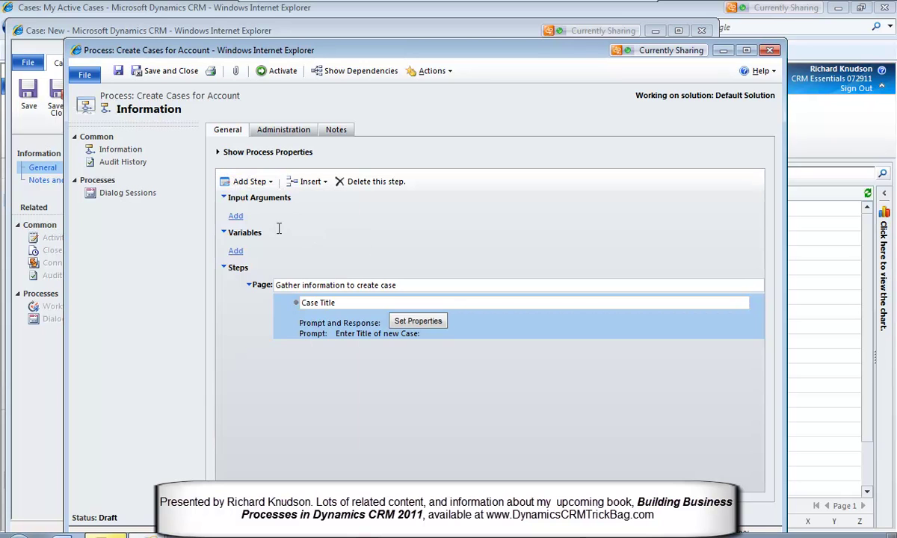
click(340, 349)
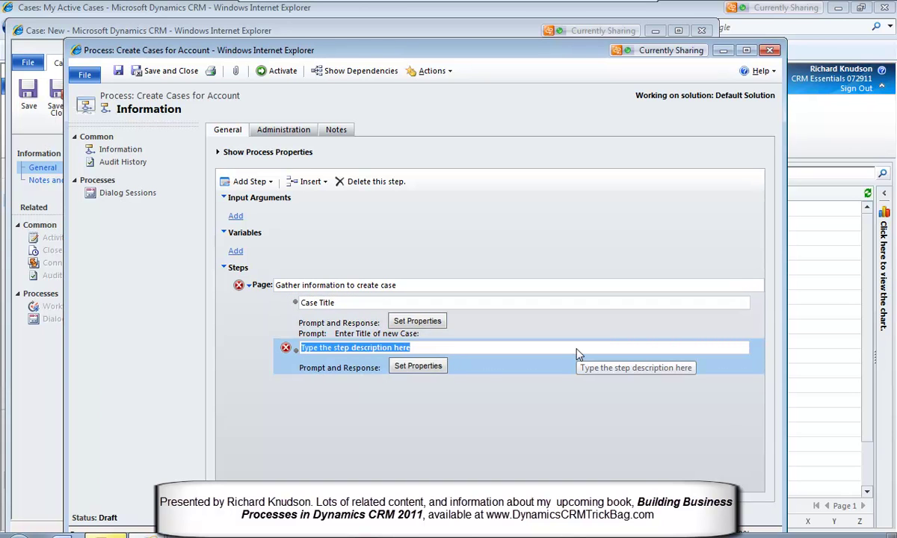
text(Case Type)
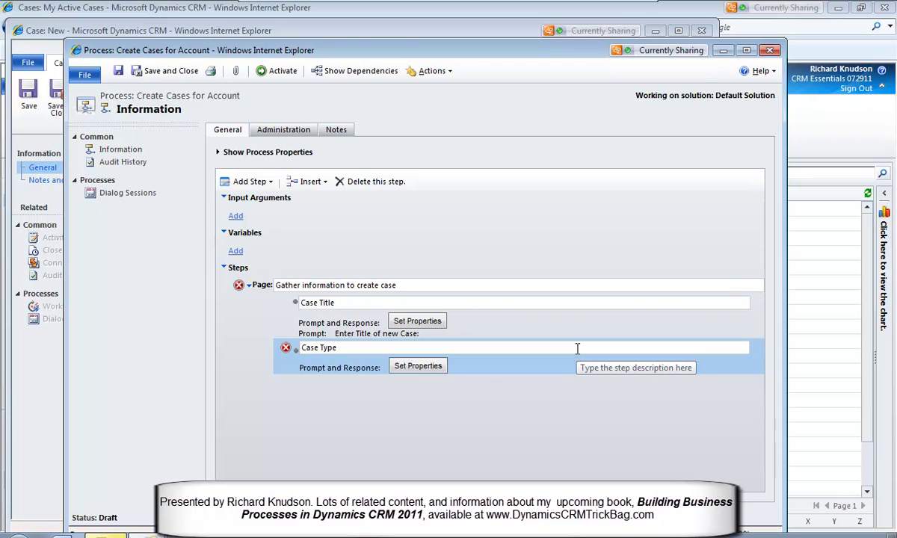
click(407, 366)
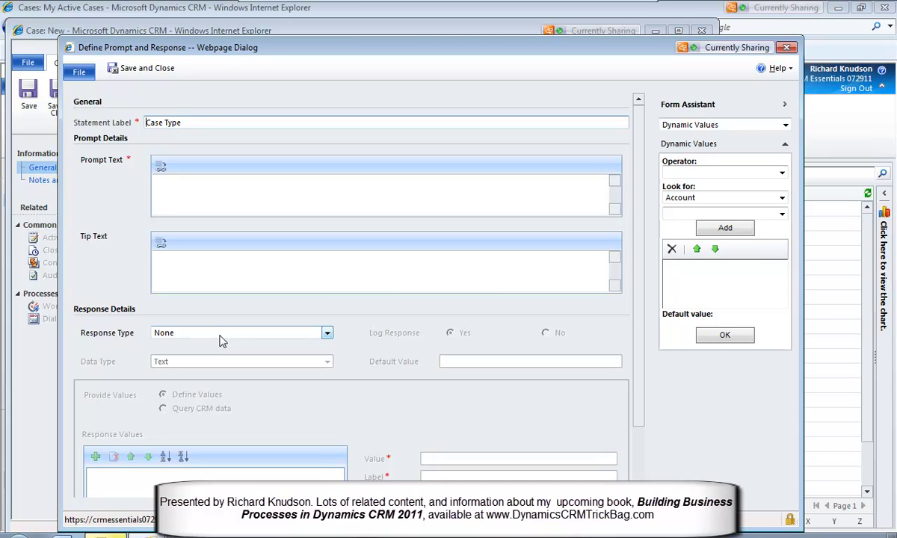
Step: Give the Case Type step the prompt text "Specify Case Type:" and an Option Set (picklist) response of data type Text, and save it
click(222, 341)
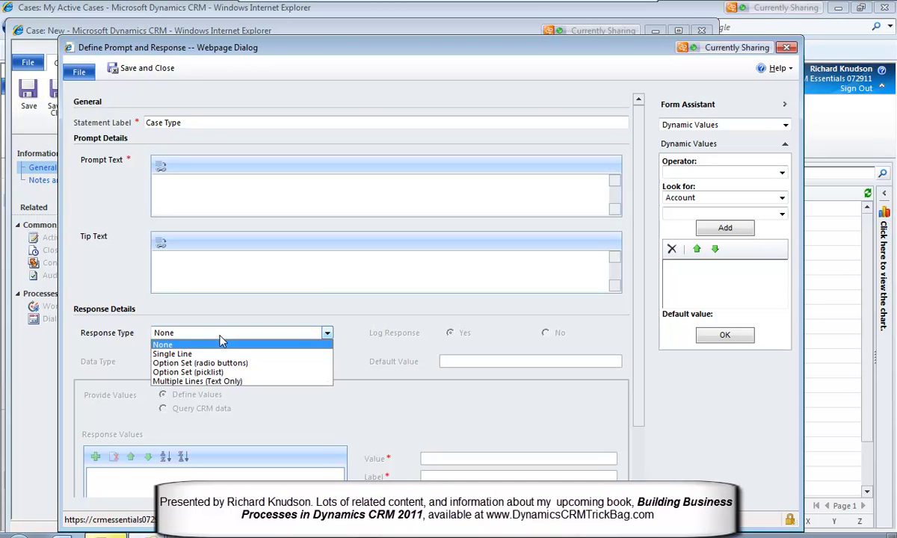
click(171, 373)
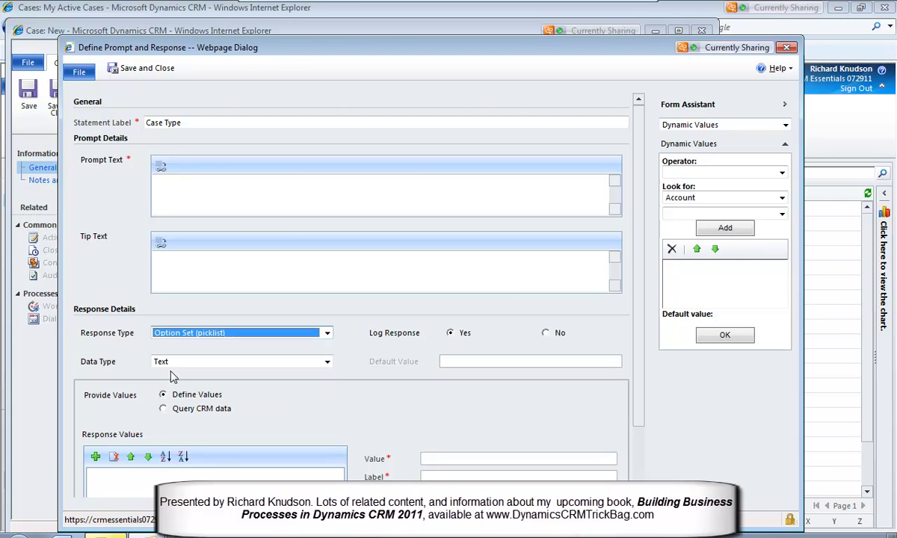
click(204, 191)
text(Specify Case Type:)
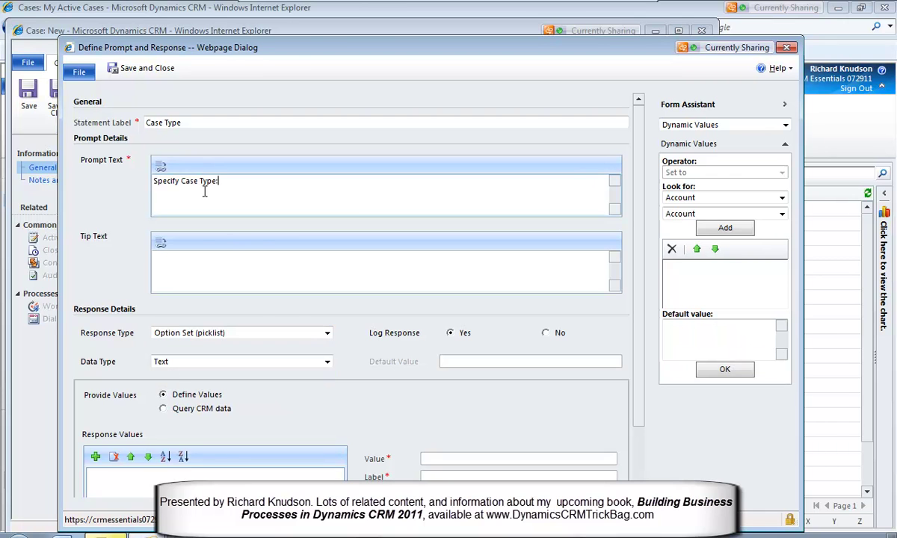
click(203, 260)
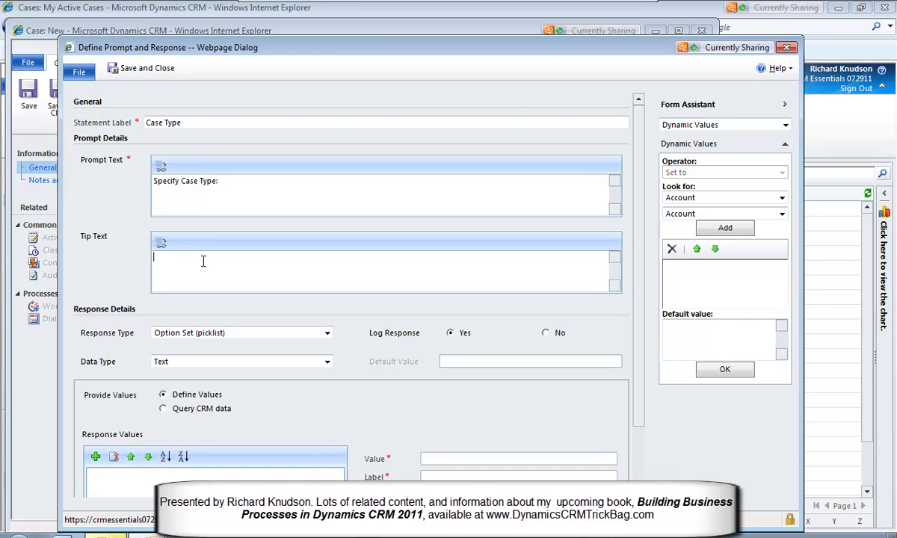
click(141, 69)
click(186, 364)
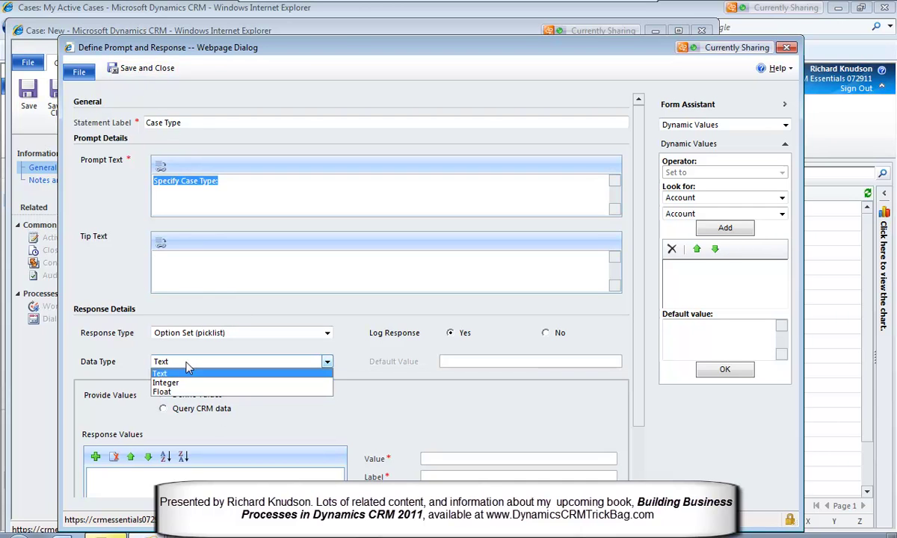
click(185, 371)
click(126, 68)
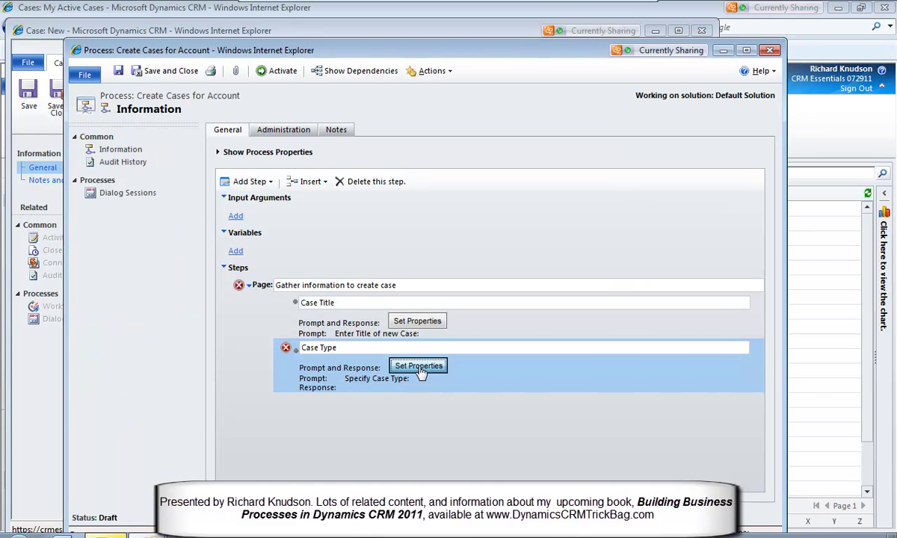
click(417, 366)
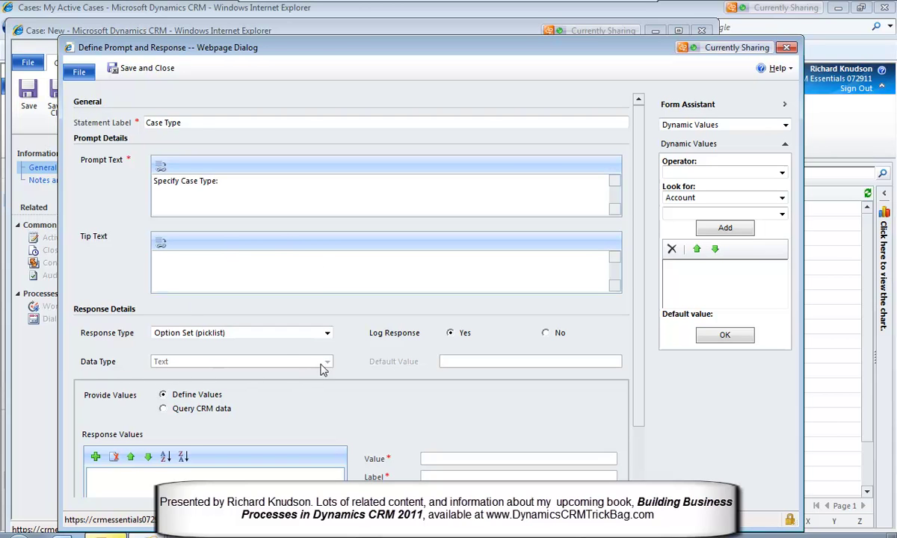
click(126, 69)
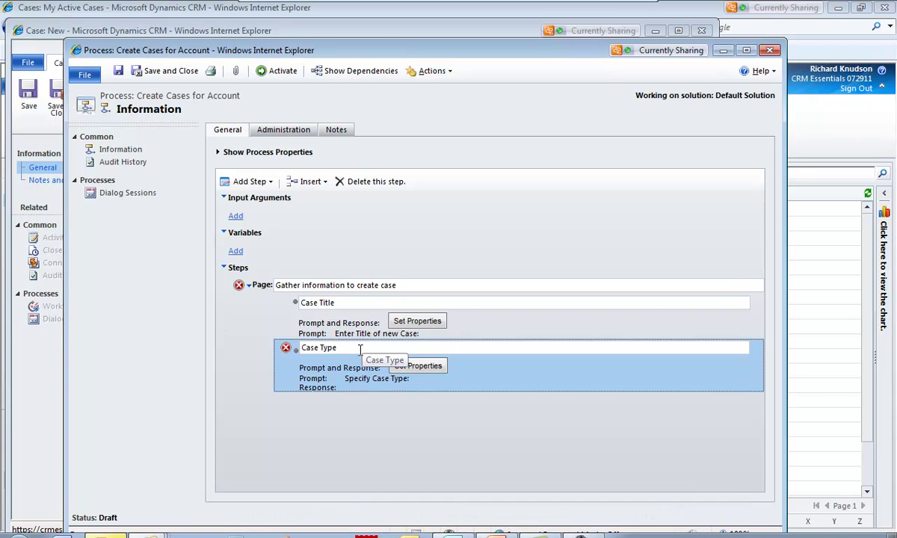
Step: Add a third Prompt and Response step described as "Case Origin" after the Case Type step and open its properties
click(269, 184)
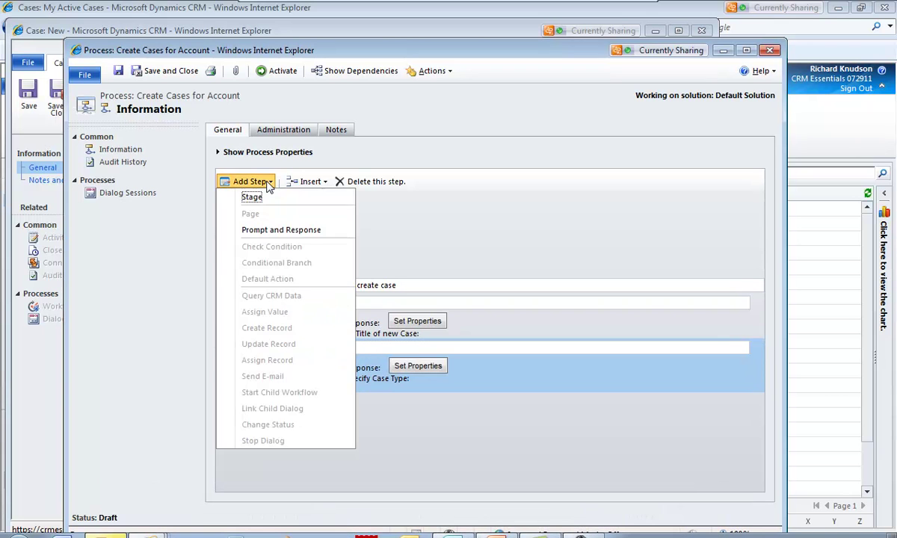
click(271, 231)
click(413, 401)
text(Case Origin)
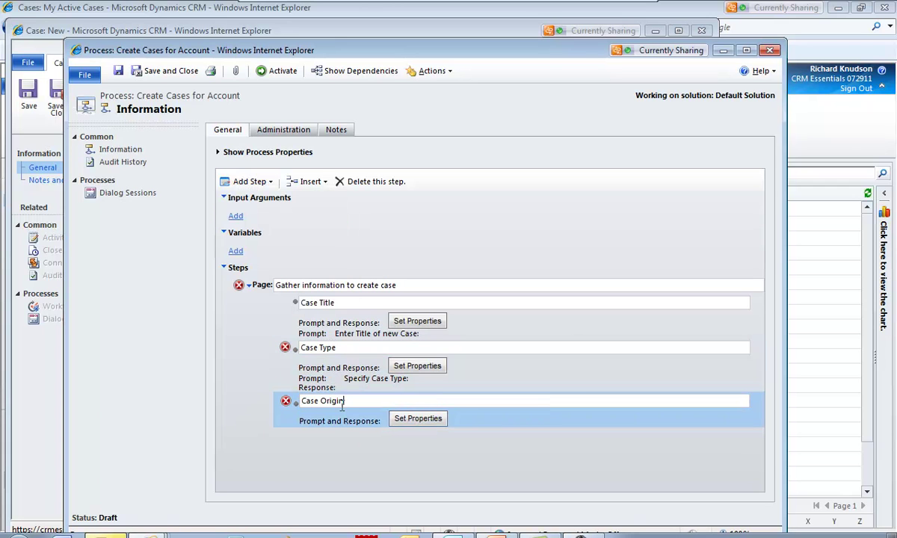
click(418, 422)
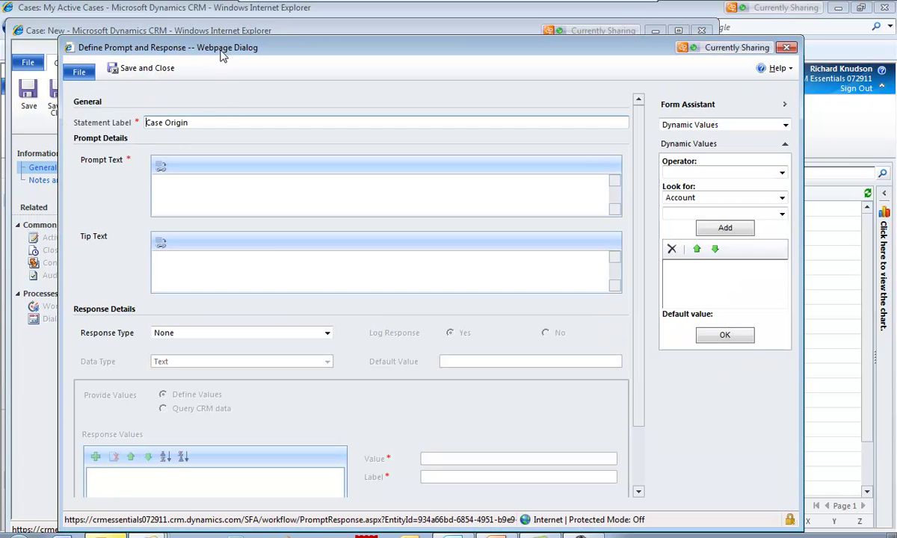
Step: Set the Case Origin prompt text to "Specify Case Origin:" with an Option Set (picklist) response of data type Integer
drag(221, 52, 307, 393)
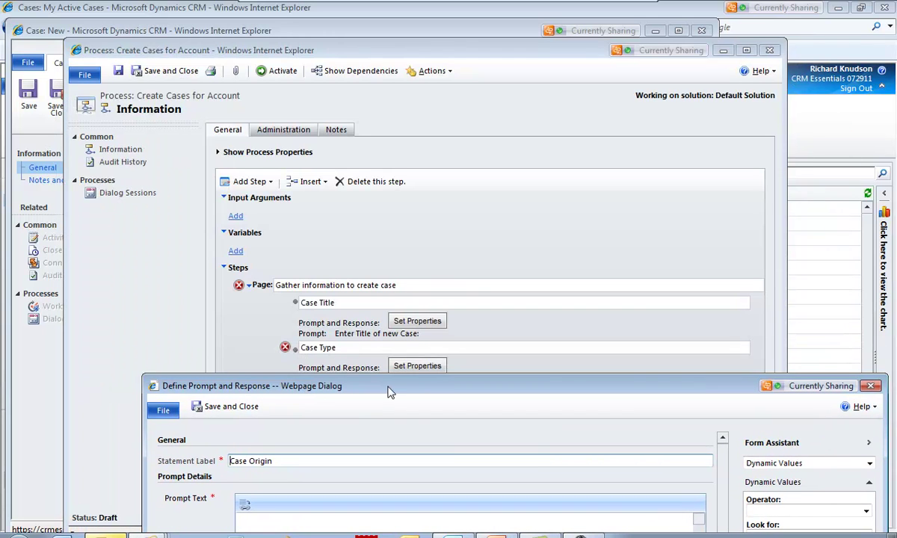
drag(387, 388, 356, 170)
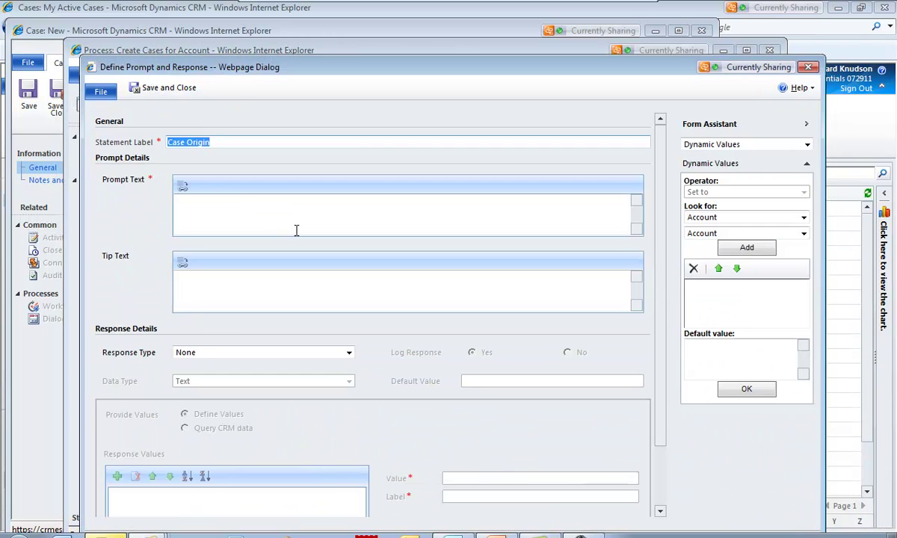
click(275, 215)
text(Specify Case Origin:)
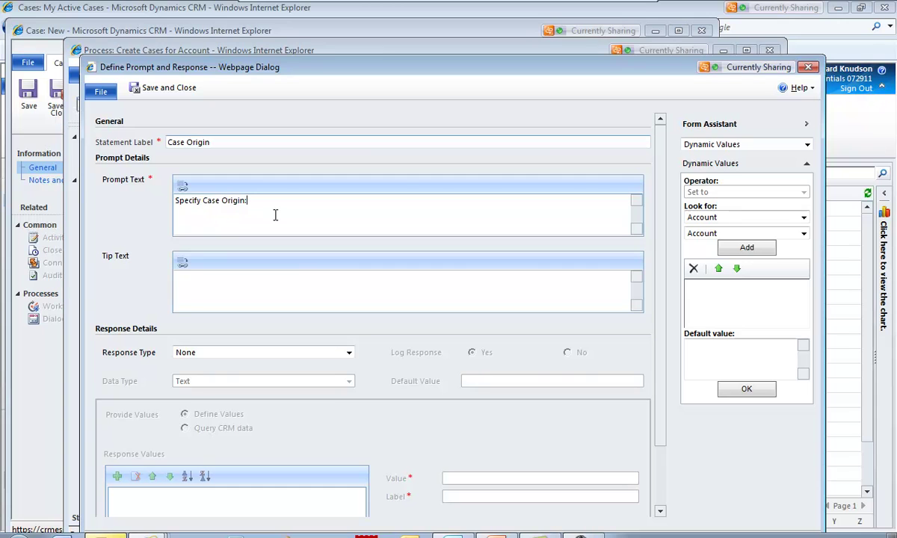
click(225, 353)
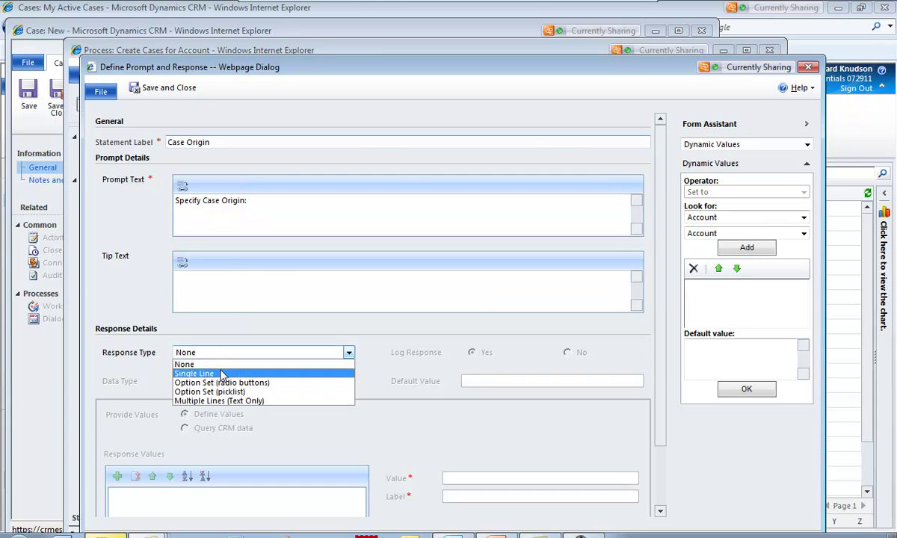
click(224, 393)
click(224, 381)
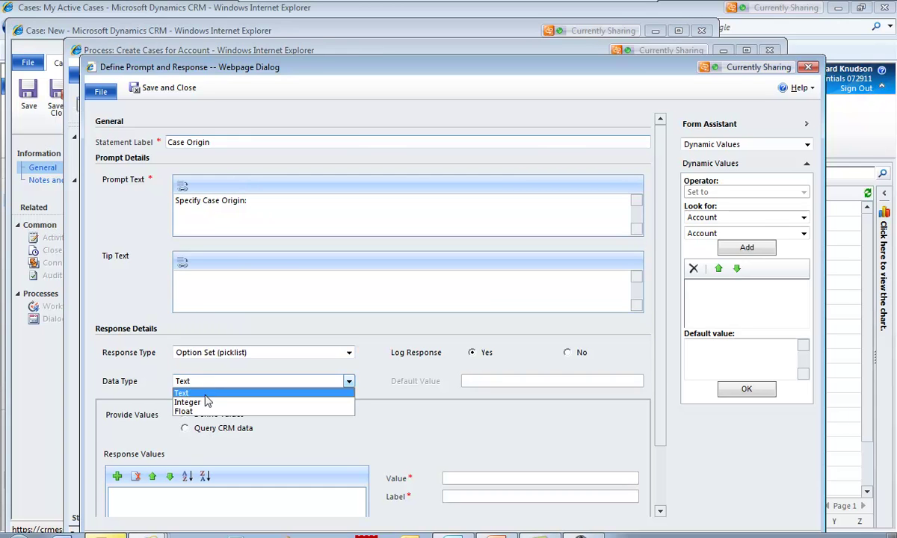
click(203, 400)
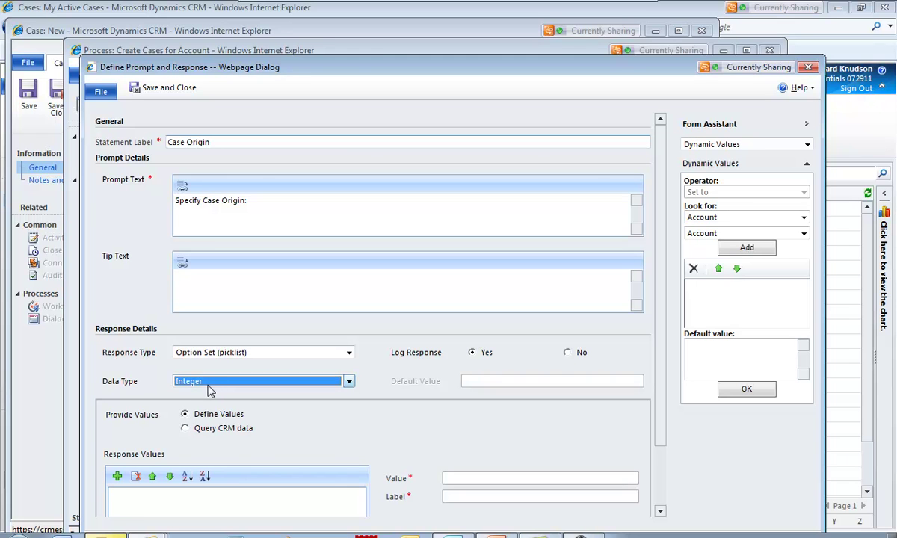
Step: Add a response value to the Case Origin picklist with the label "E-mail" and the value 1
drag(349, 67, 345, 21)
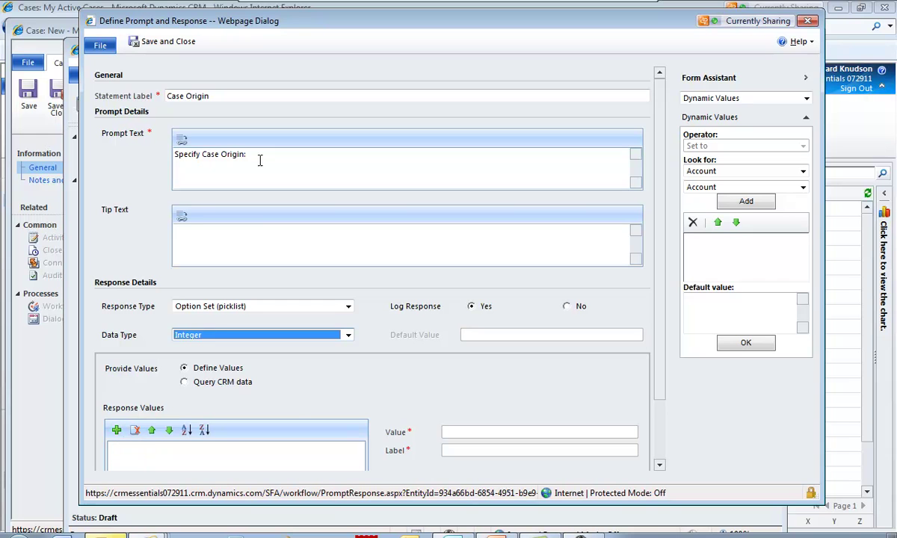
drag(243, 22, 238, 15)
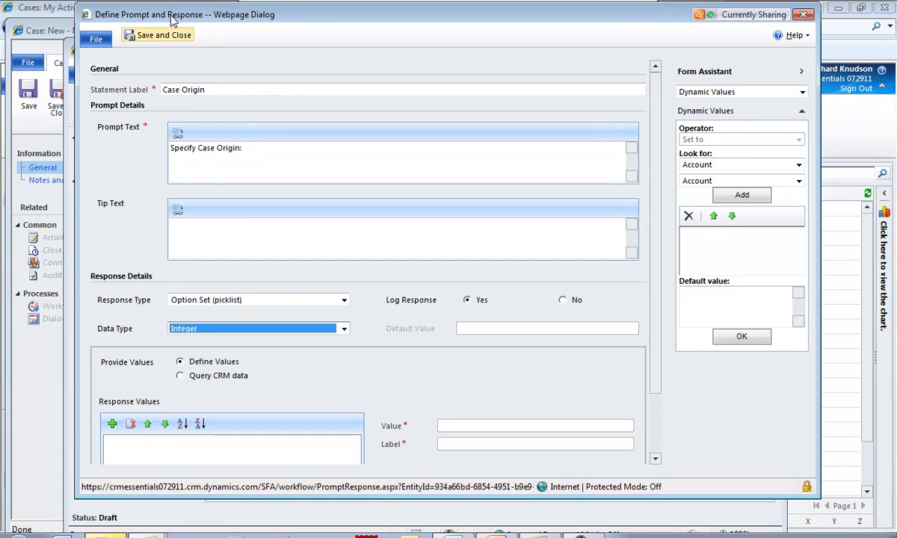
click(113, 425)
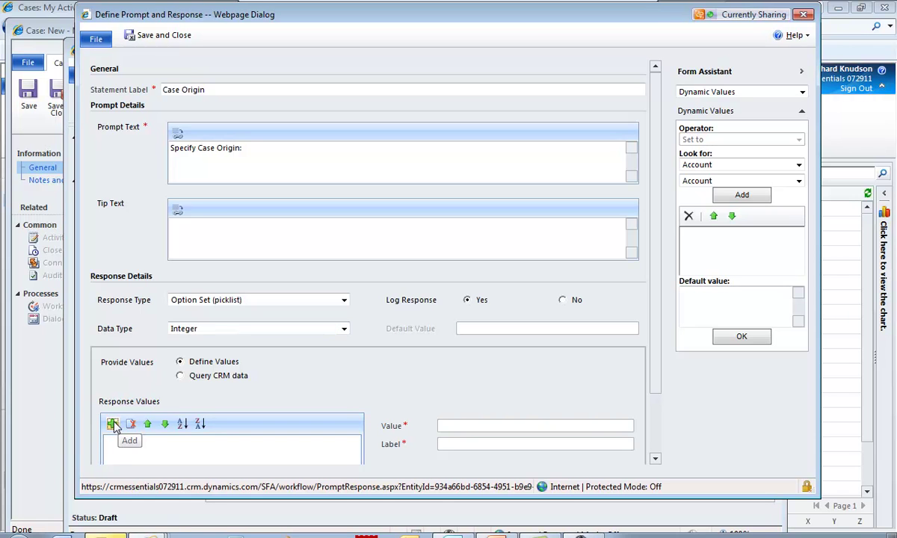
double_click(528, 444)
text(Email)
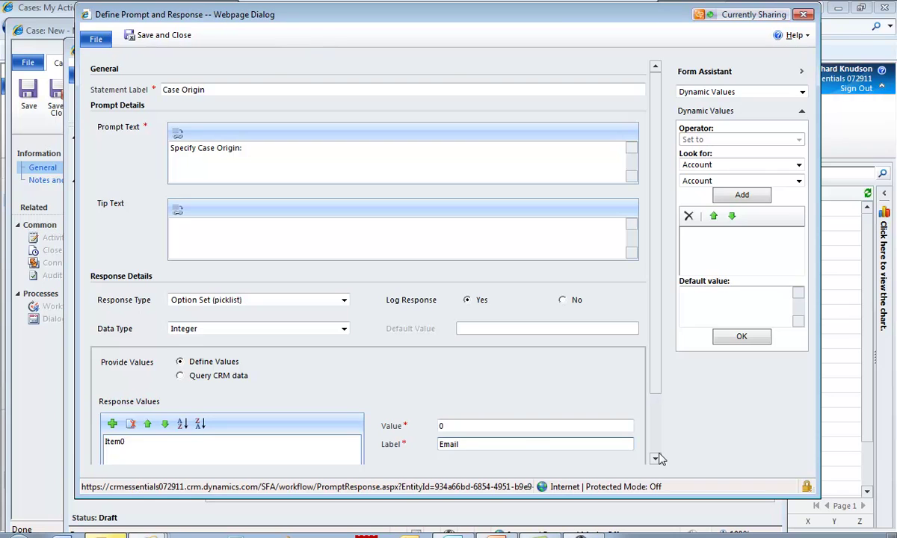
click(504, 424)
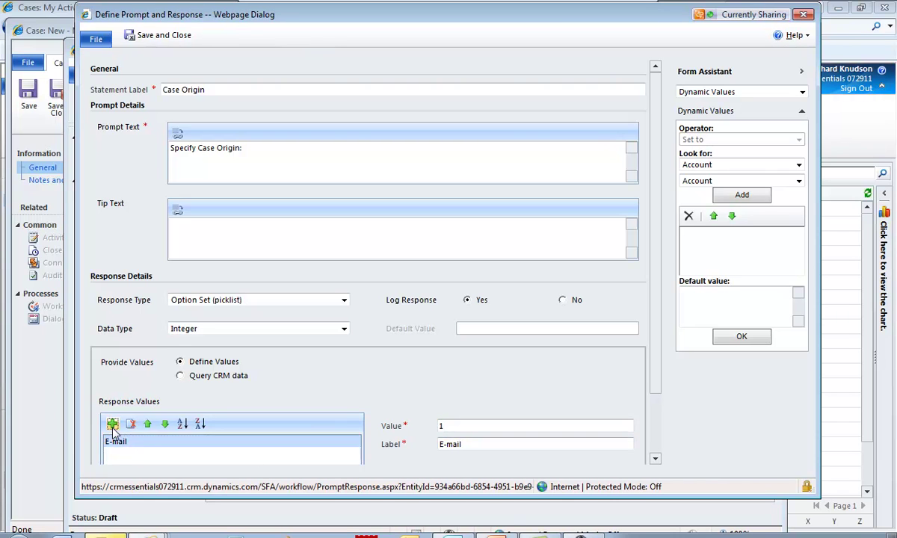
Step: Add the response values "Phone" with value 2 and "Web" with value 3 to the Case Origin picklist, and save the step
click(113, 424)
double_click(483, 446)
text(Phone)
click(474, 426)
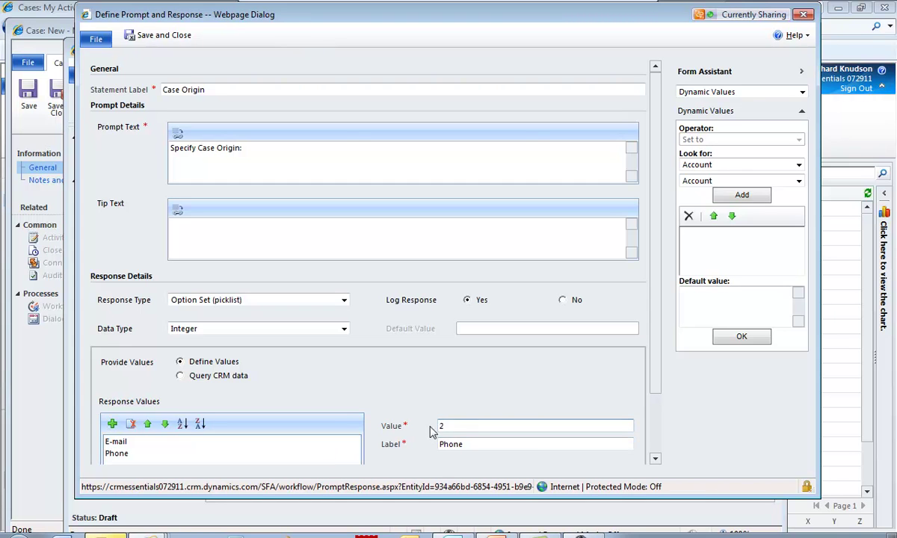
click(112, 425)
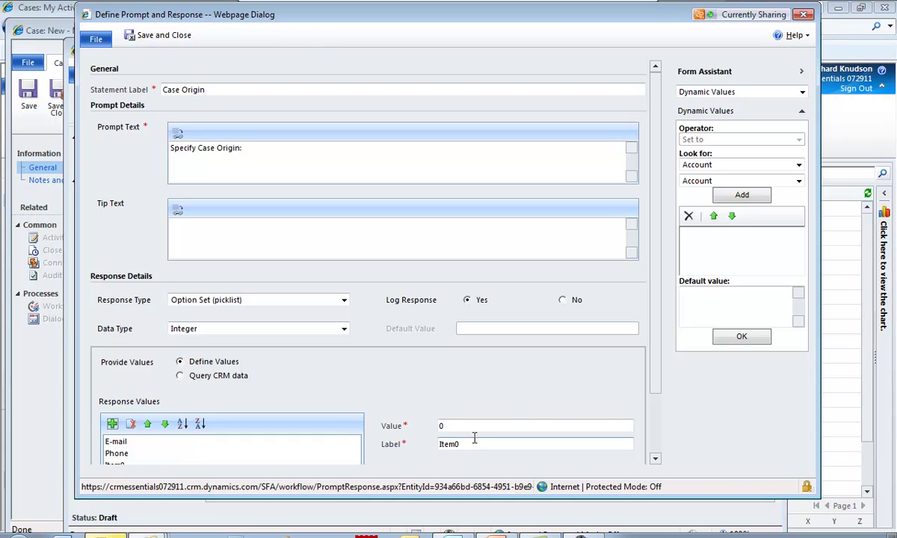
text(Web)
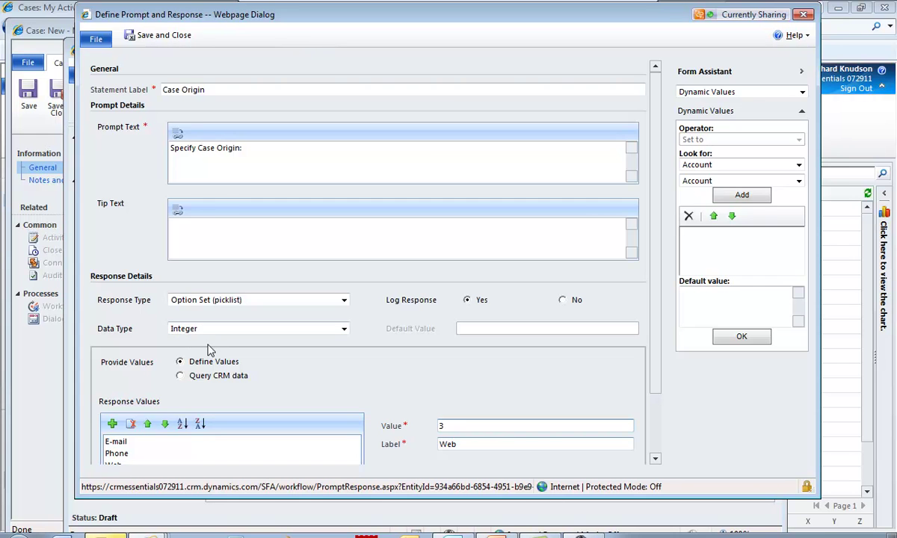
click(150, 37)
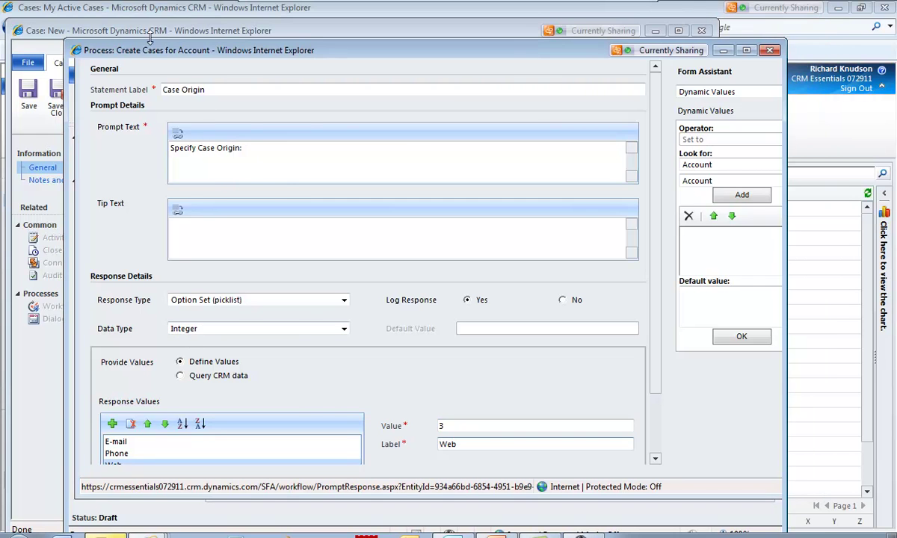
Step: Check the order of the Case Origin options on the new case form
drag(153, 55, 257, 67)
click(182, 31)
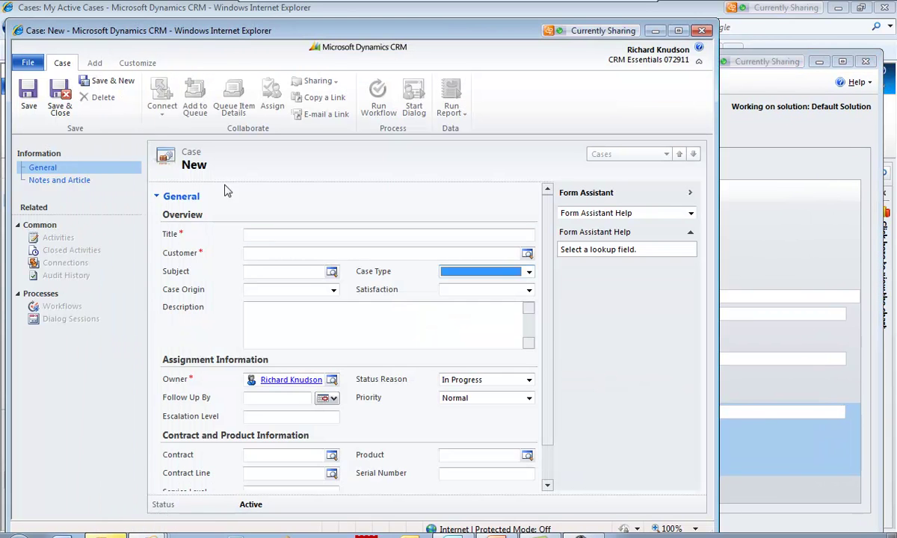
click(334, 290)
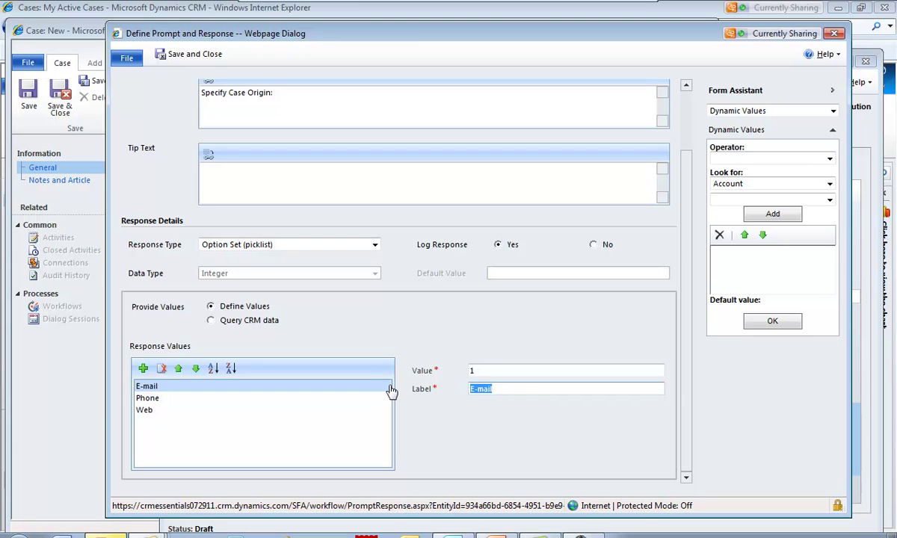
Step: Relabel Case Origin response value 1 as "Phone" and value 2 as "E-mail", review the three entries, and save the step
text(Phone)
click(146, 398)
text(E-mail)
key(shift+Tab)
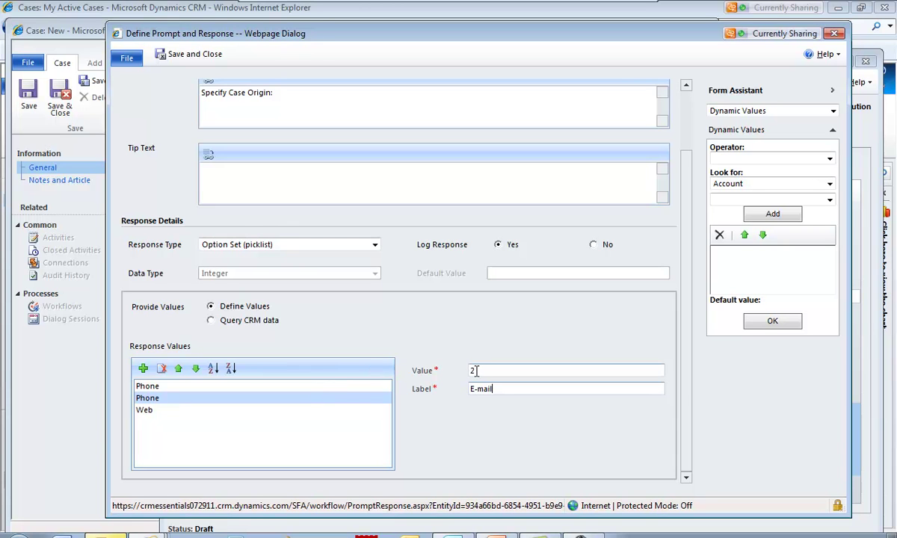
click(153, 400)
click(146, 409)
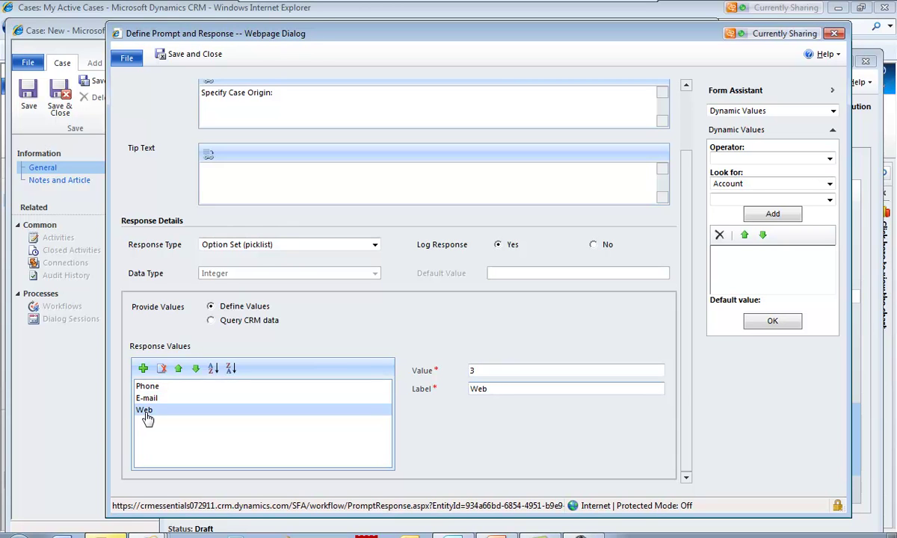
click(157, 387)
click(157, 400)
click(155, 409)
click(152, 386)
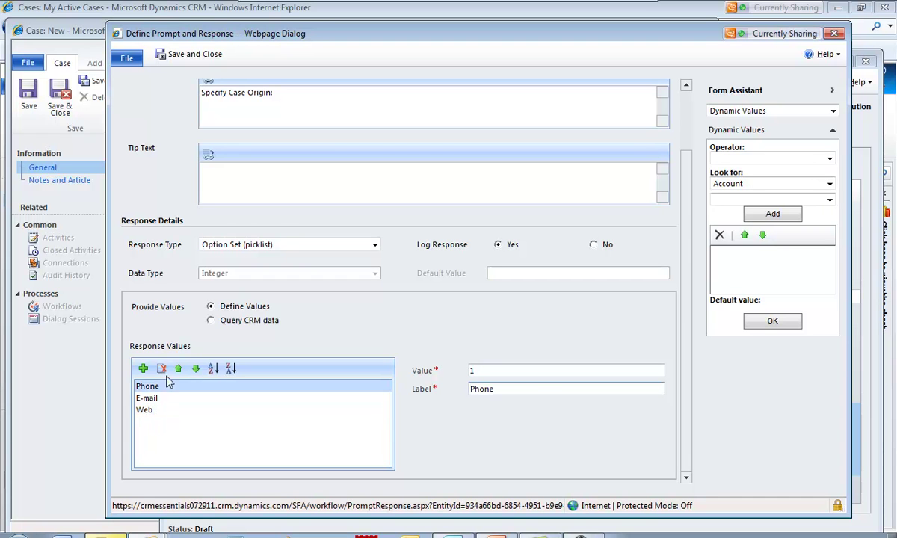
click(189, 54)
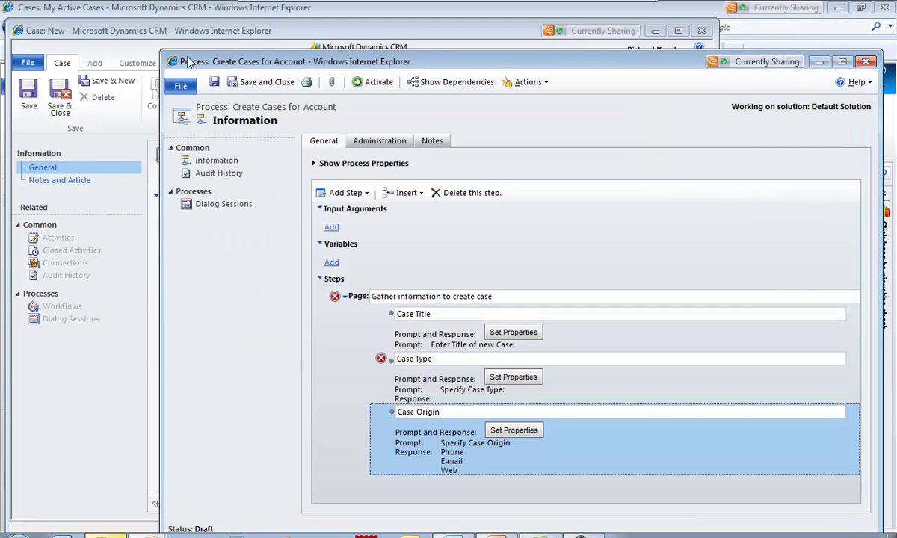
Step: Add the response values "Question", "Problem" and "Request" to the Case Type picklist, giving "Request" the value 3, and save the step
click(525, 385)
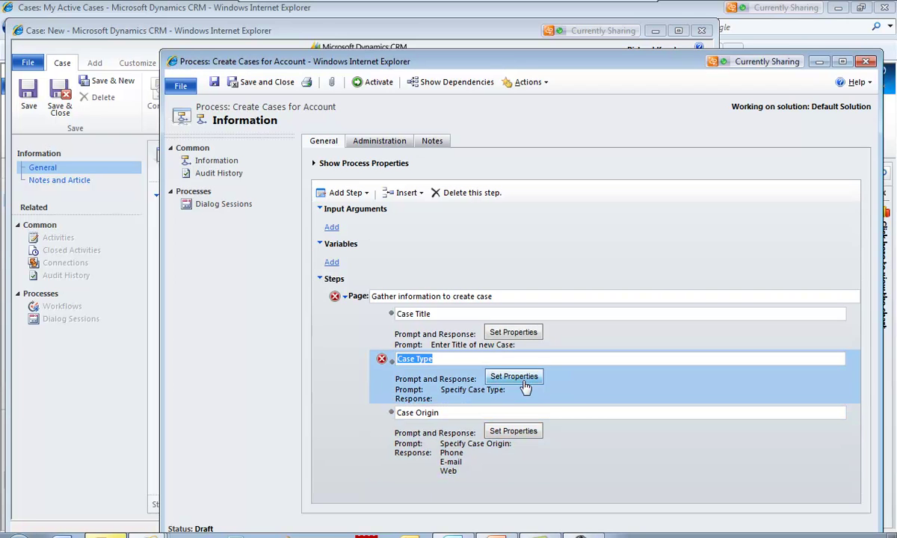
click(525, 382)
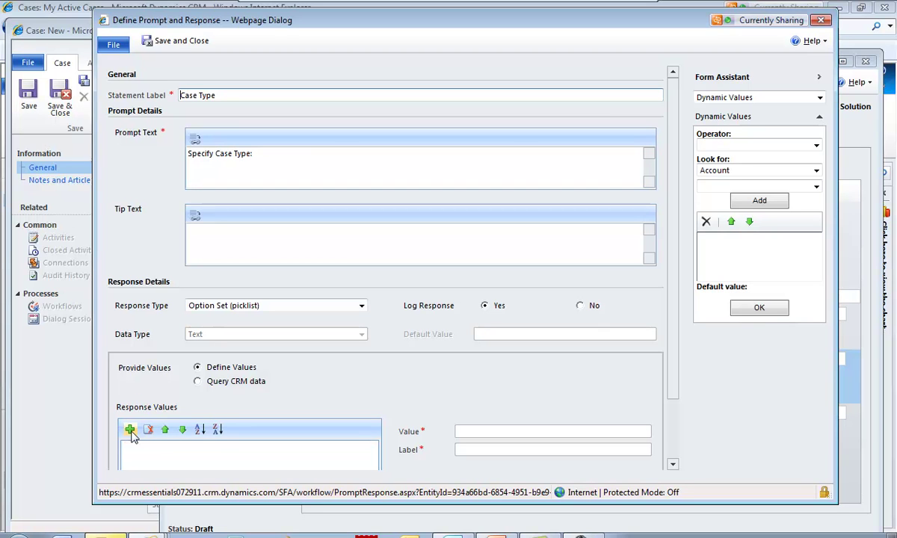
click(131, 432)
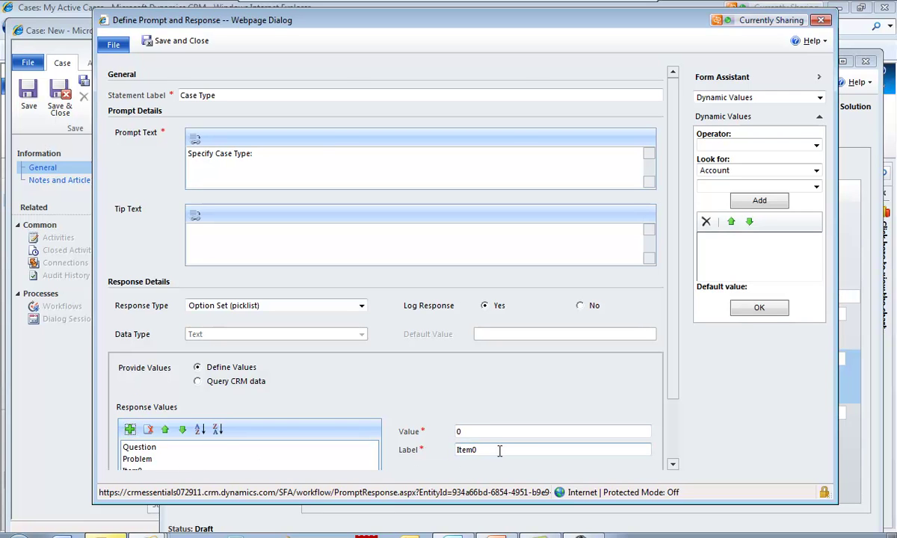
double_click(499, 449)
text(Request)
click(499, 431)
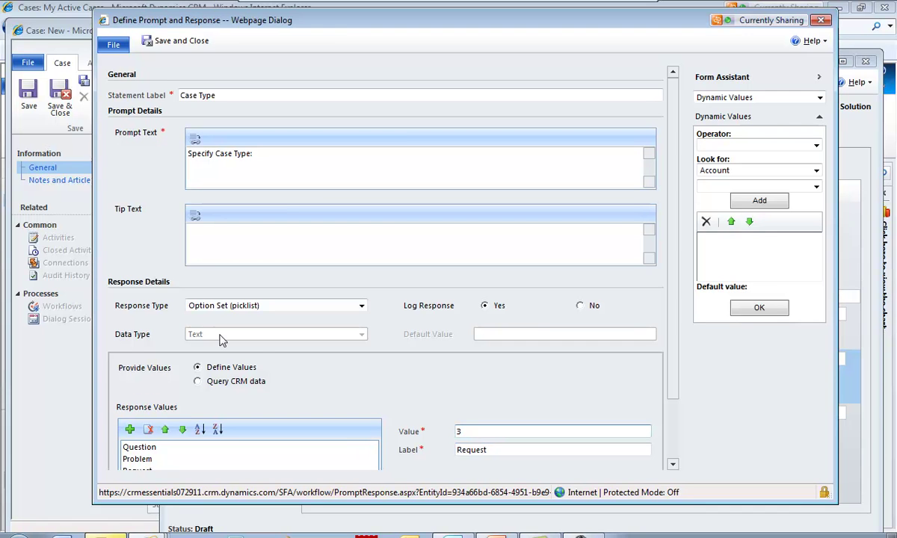
click(182, 40)
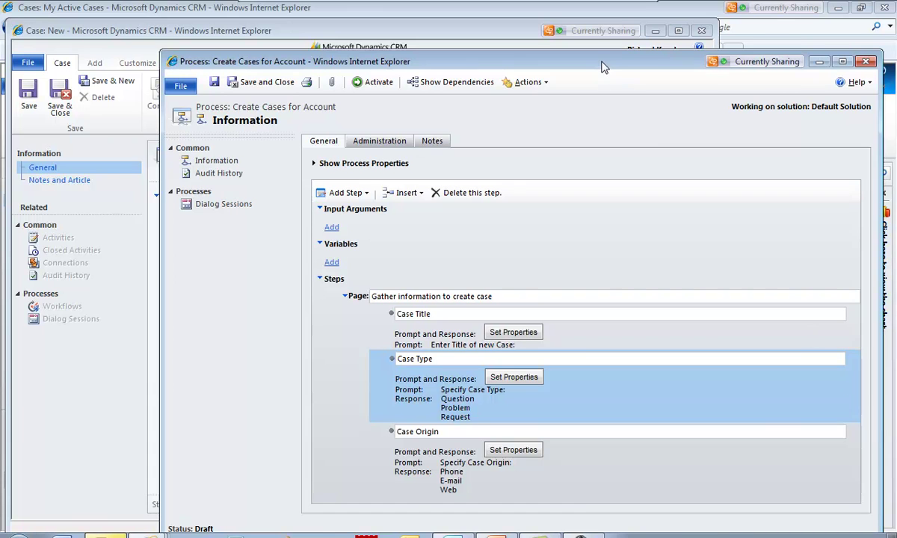
Step: Reposition the process window and collapse the "Gather information to create case" page
drag(563, 60, 476, 13)
click(504, 257)
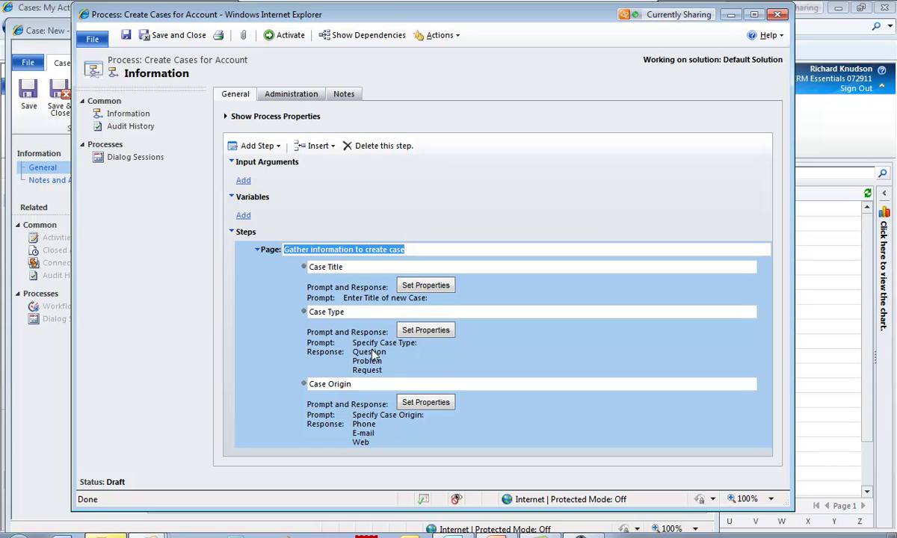
click(257, 252)
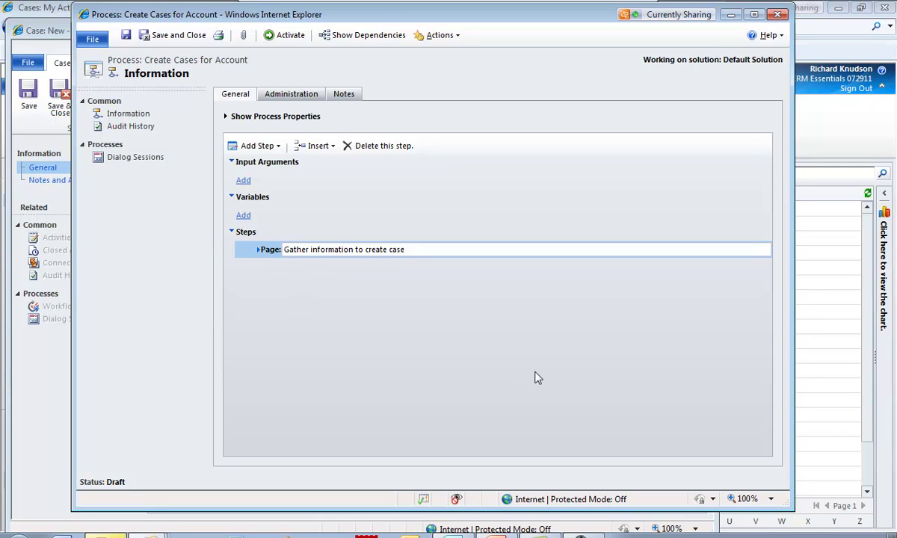
Step: Add a Create Record step for the Case entity after the page and describe it as "New Case"
click(278, 147)
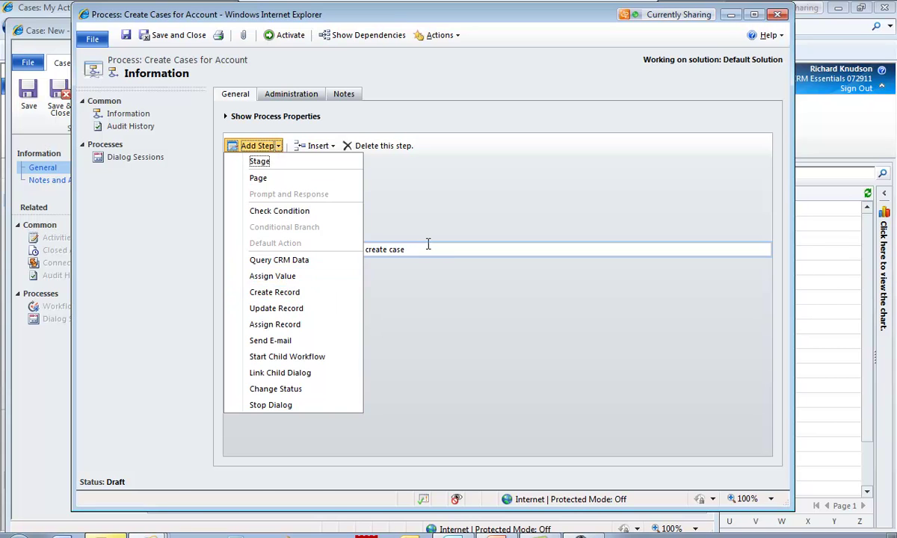
click(366, 251)
click(278, 148)
click(296, 299)
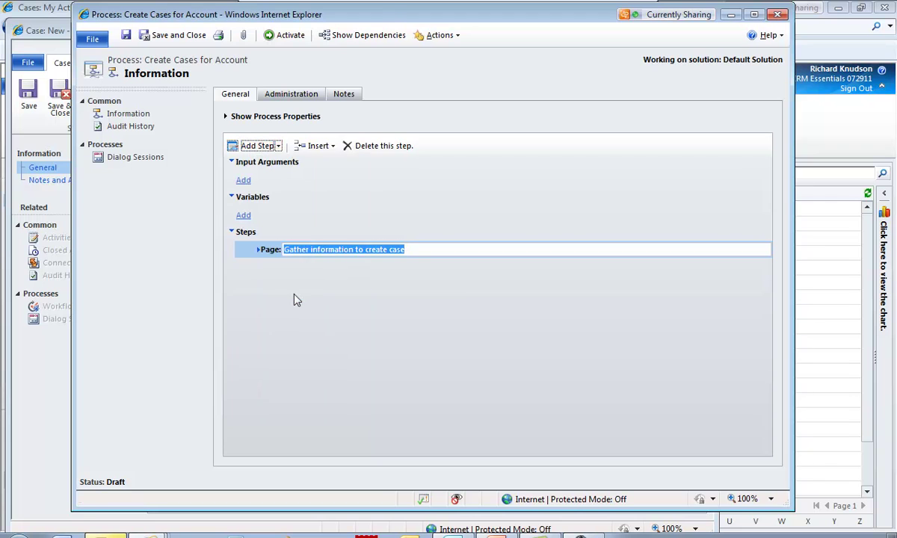
click(340, 287)
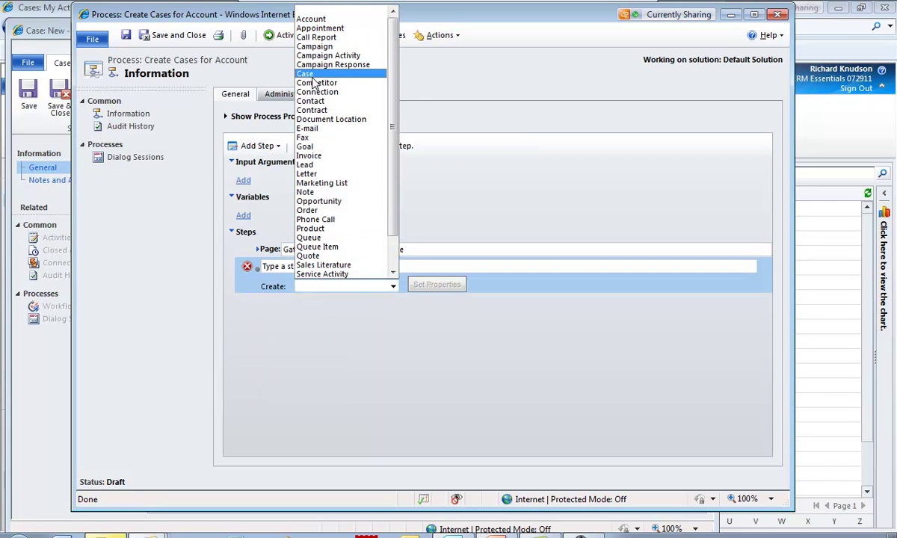
click(355, 281)
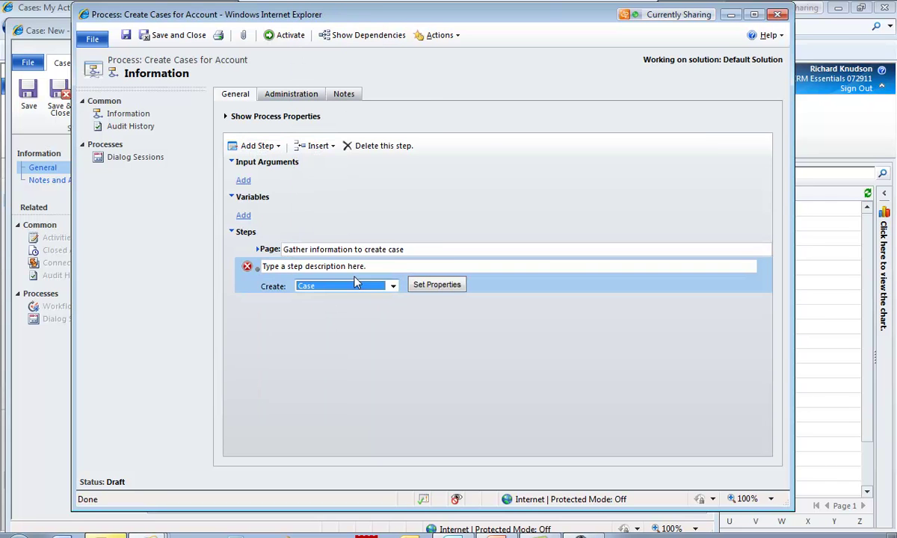
click(303, 265)
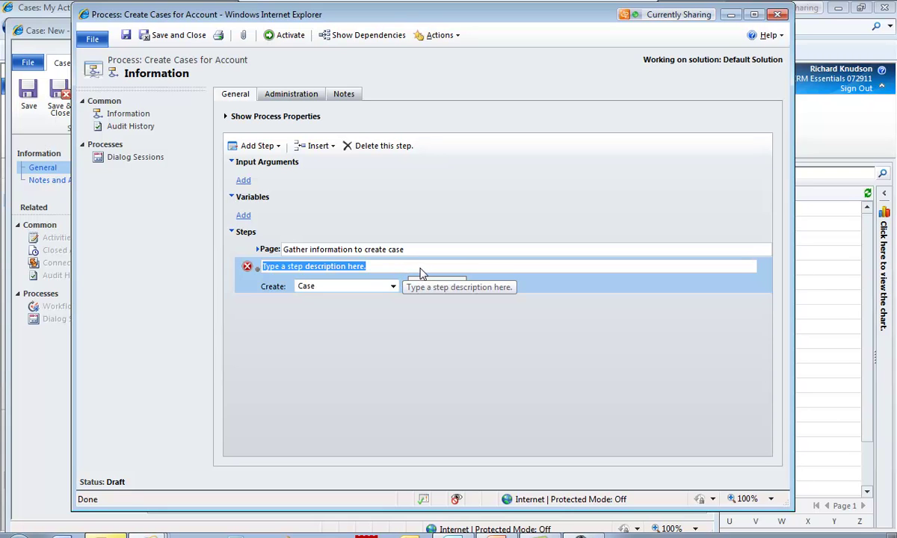
text(New Case)
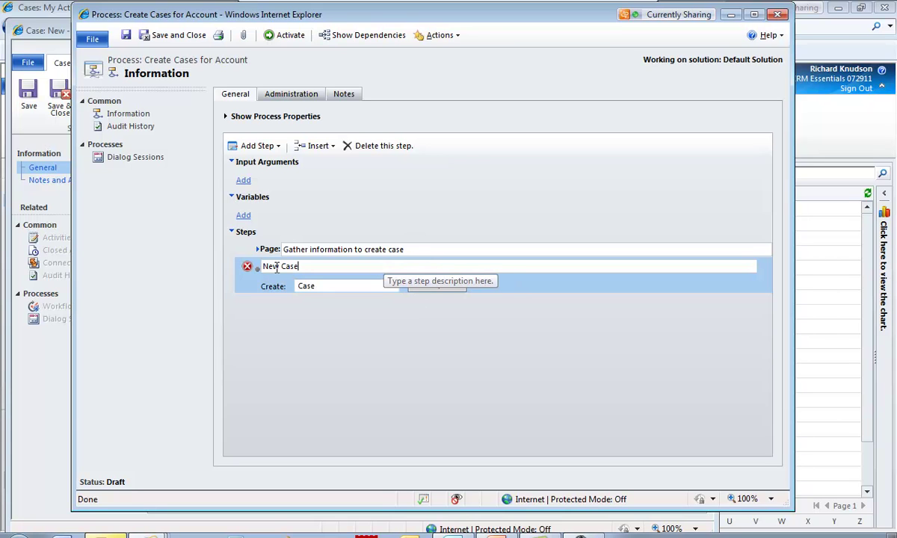
click(315, 267)
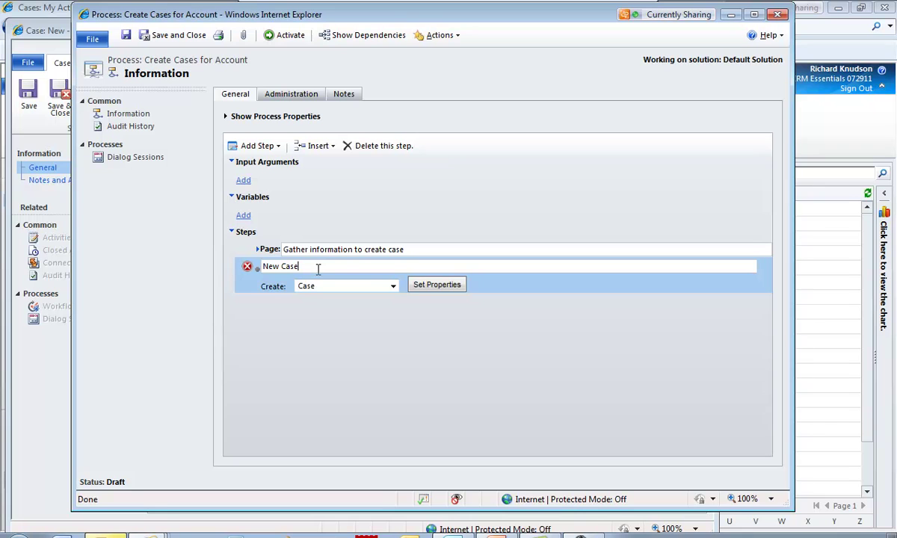
Step: Open the New Case step's properties and set the Title to the dynamic value Response Text of Case Title
click(445, 286)
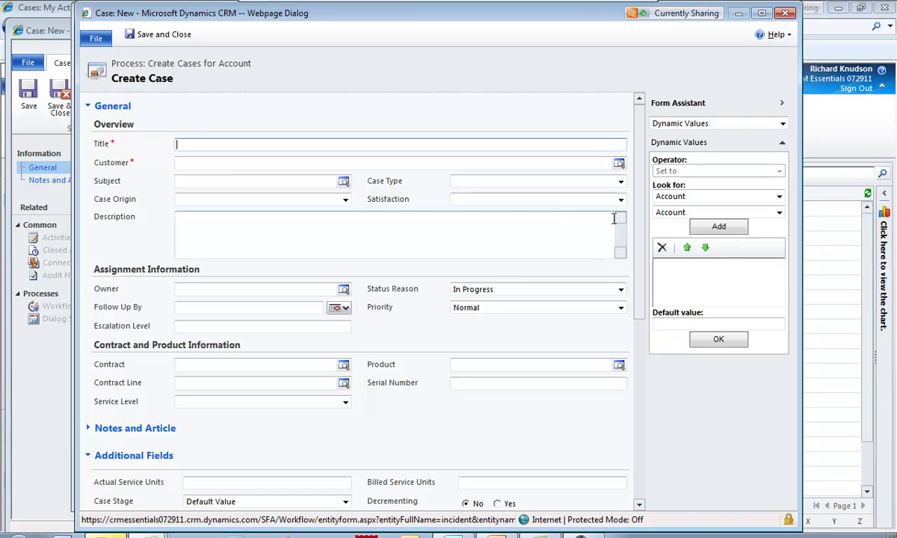
click(668, 207)
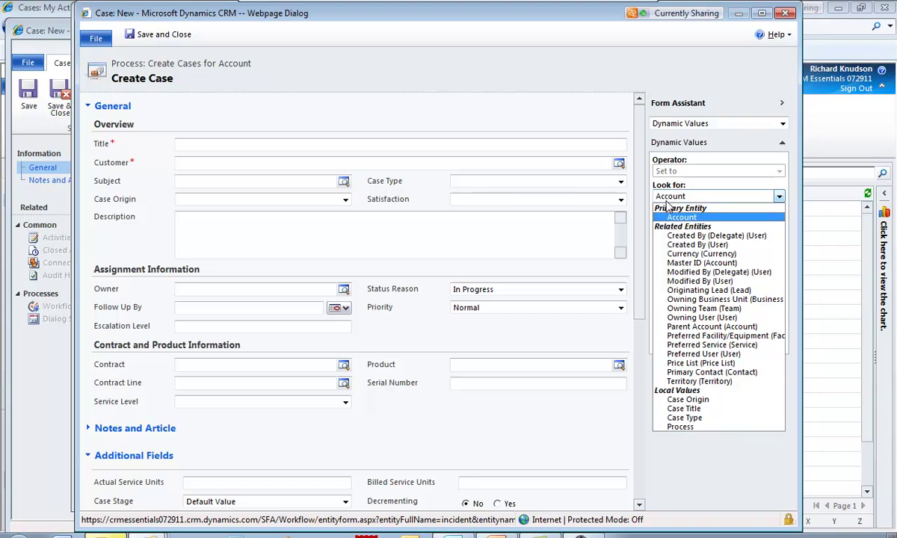
click(684, 409)
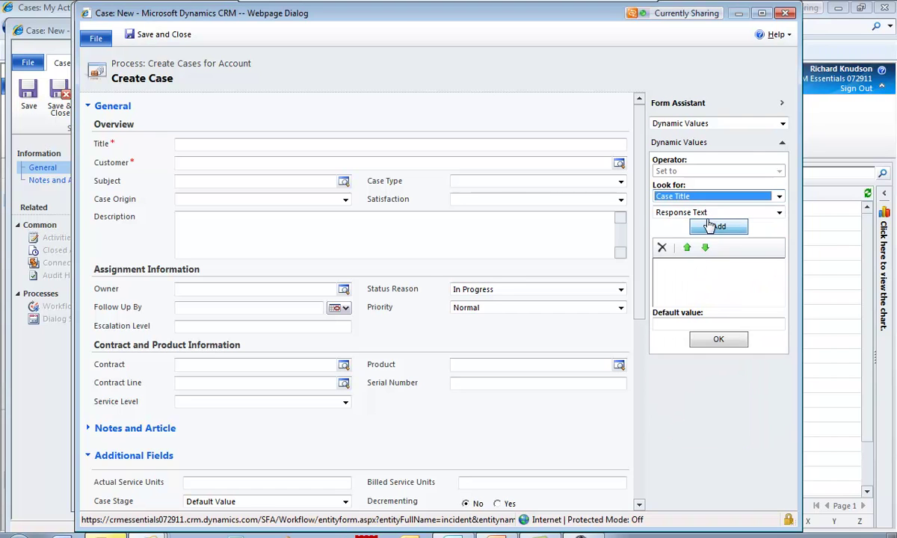
click(676, 212)
click(662, 224)
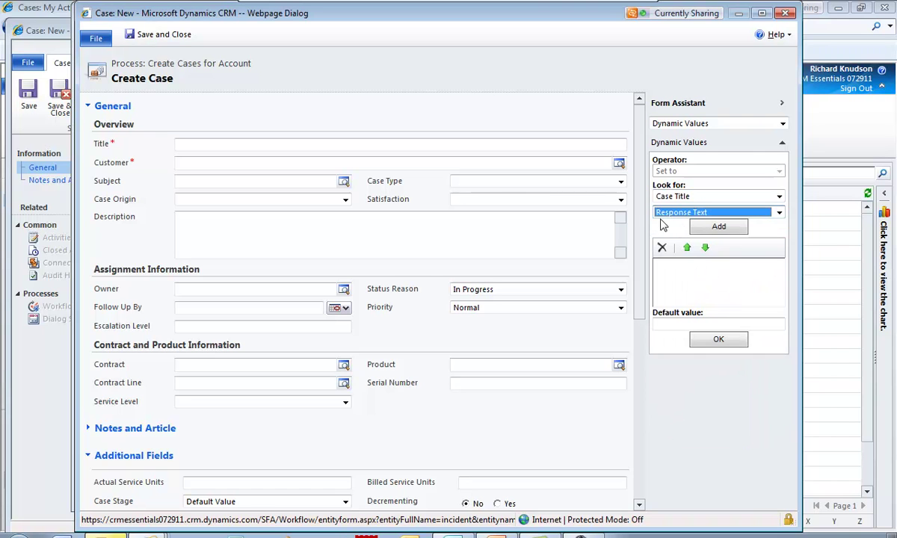
click(717, 226)
click(718, 340)
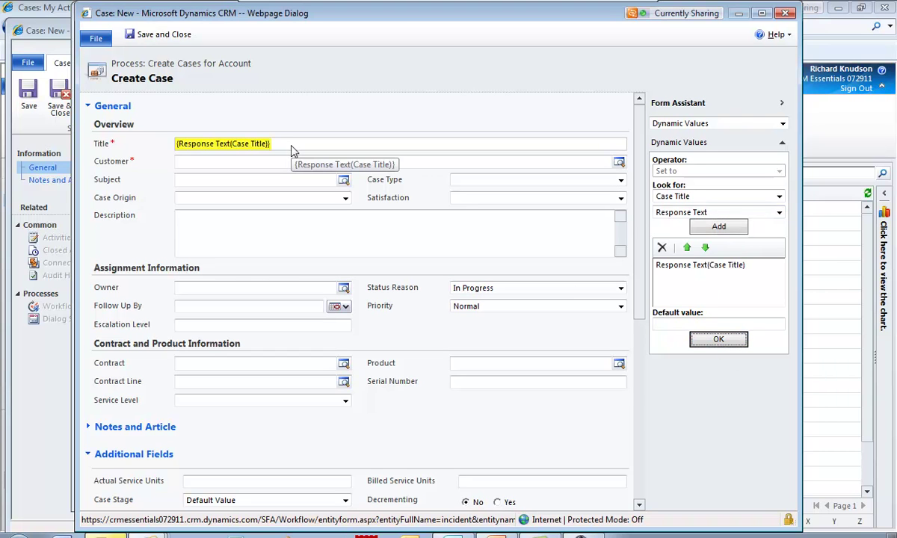
Step: Set the Customer field of the new case to the dynamic value Account from the Account entity
click(213, 161)
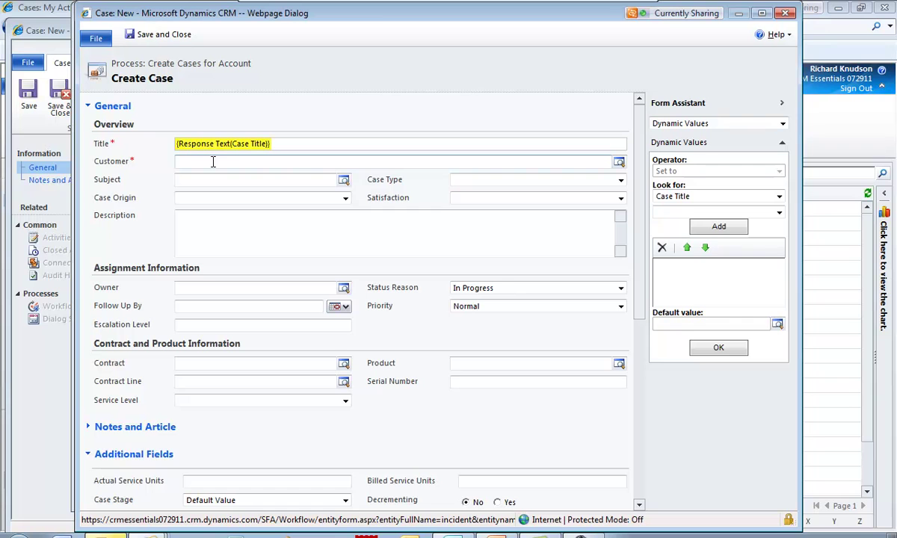
click(676, 197)
click(680, 216)
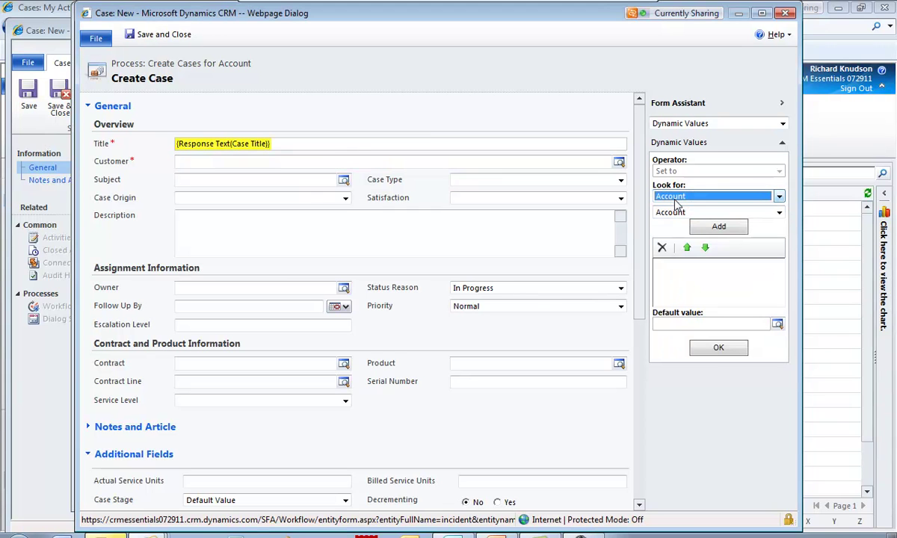
click(719, 227)
click(718, 348)
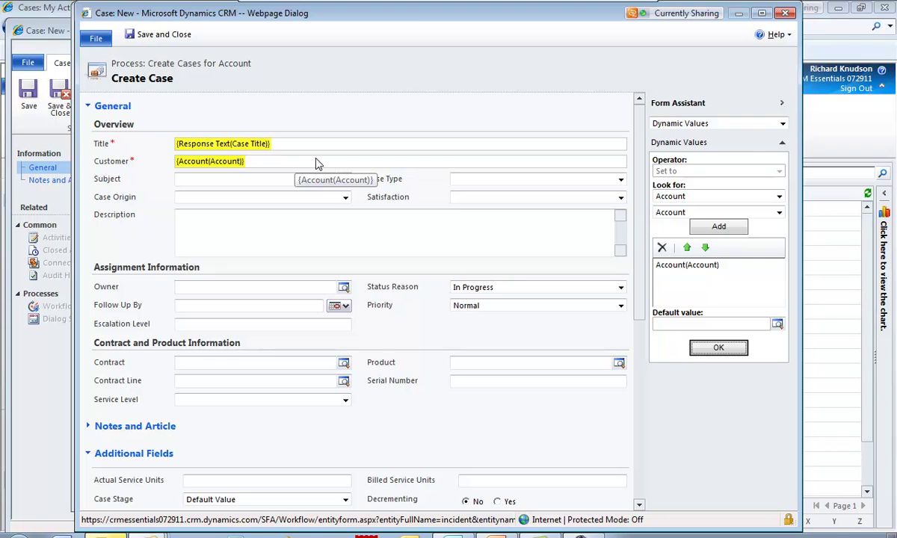
Step: Set the Case Origin field of the new case to the dynamic value Response Option Set Value of Case Origin
click(258, 197)
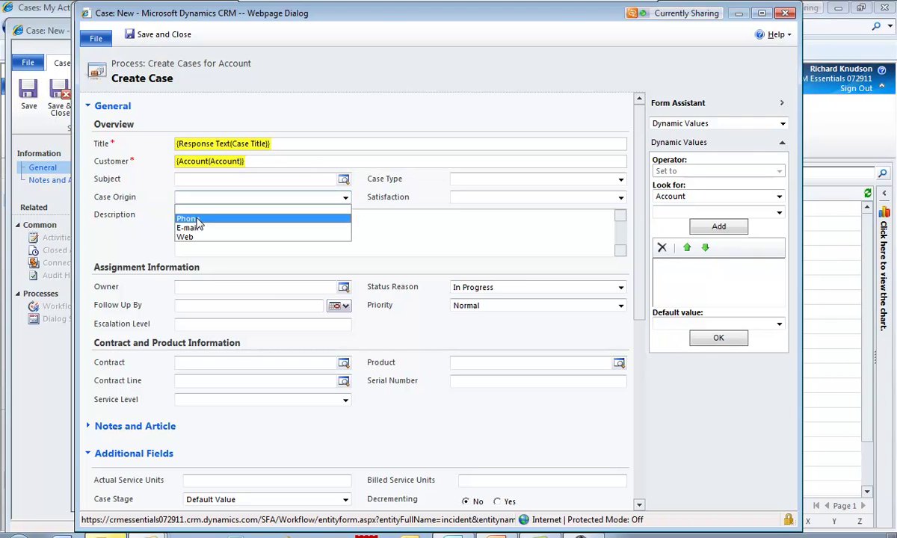
click(260, 196)
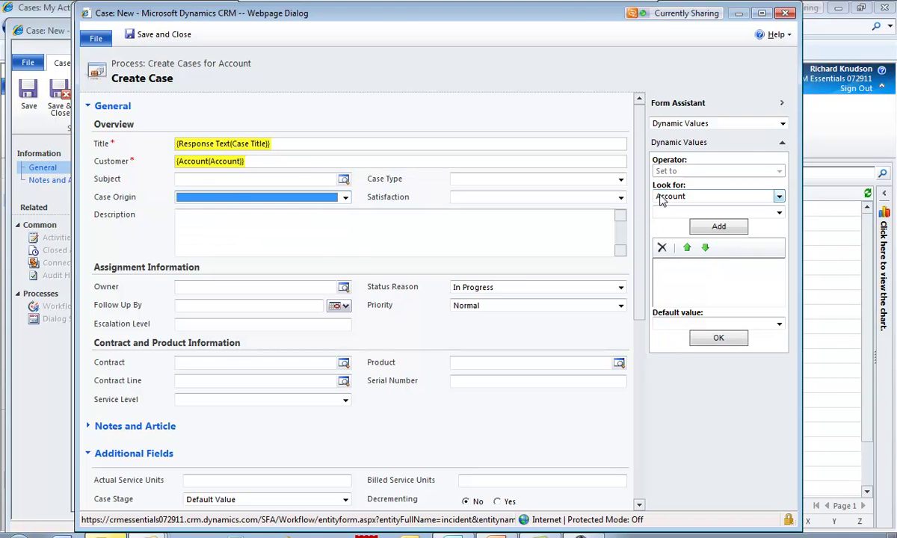
click(681, 197)
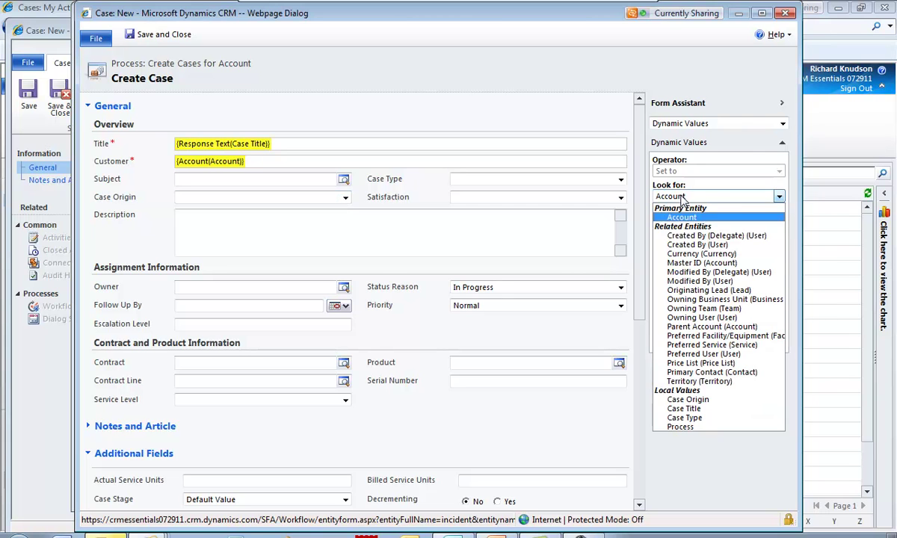
click(687, 399)
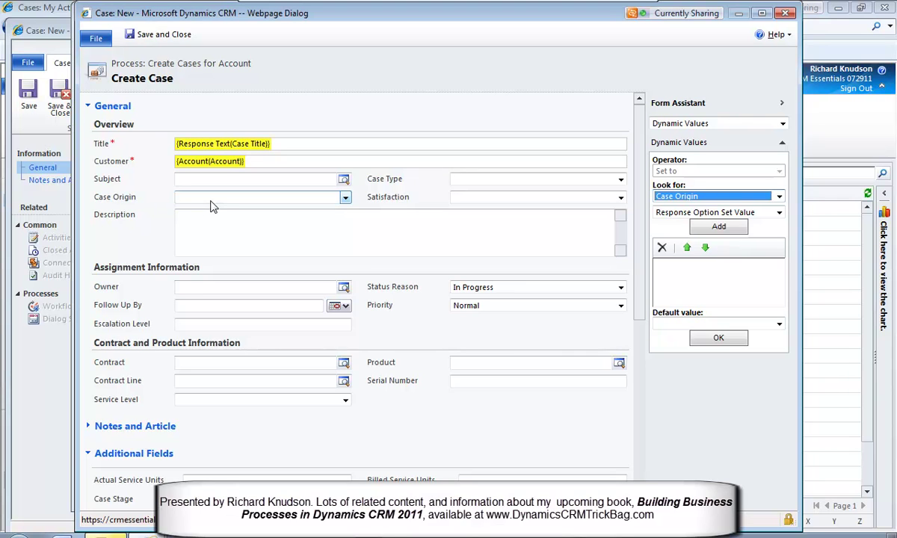
click(719, 229)
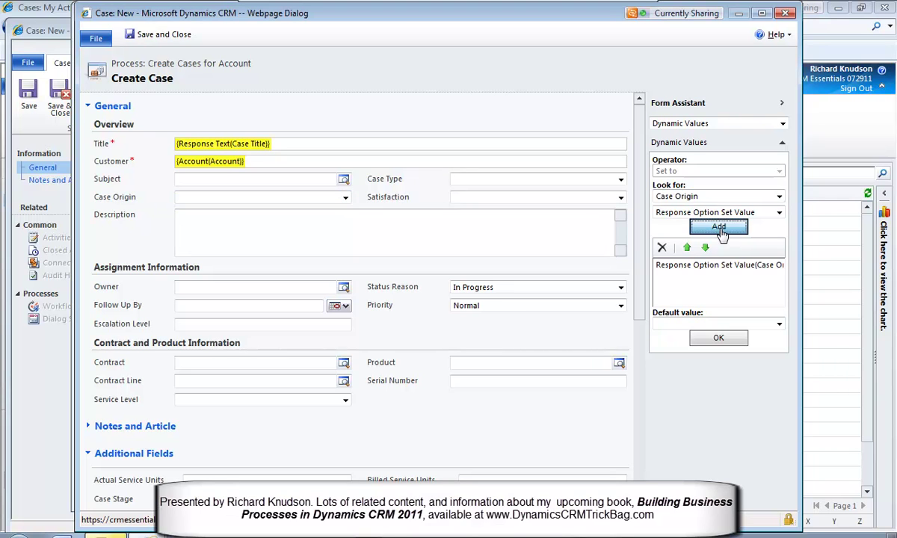
click(727, 342)
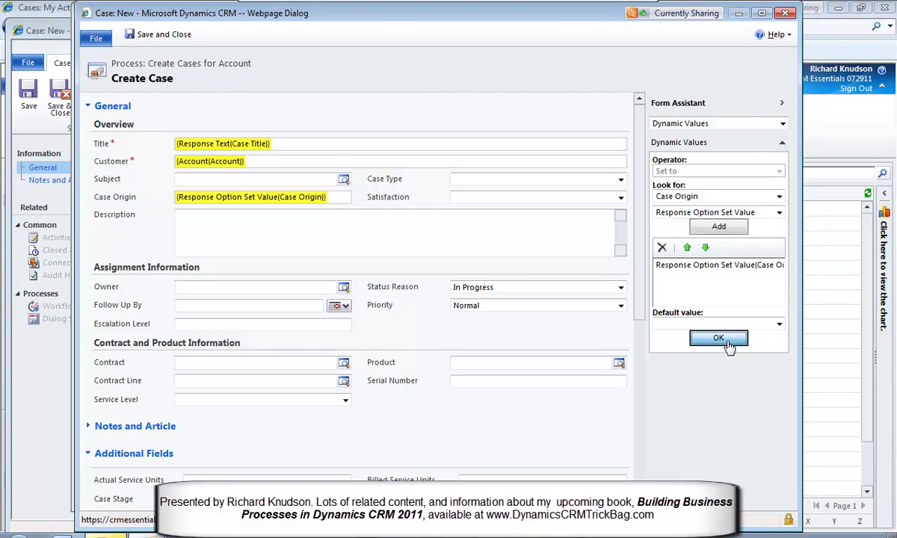
Step: Try to set the Case Type field of the new case to a dynamic value from the Case Type response
click(493, 181)
click(493, 190)
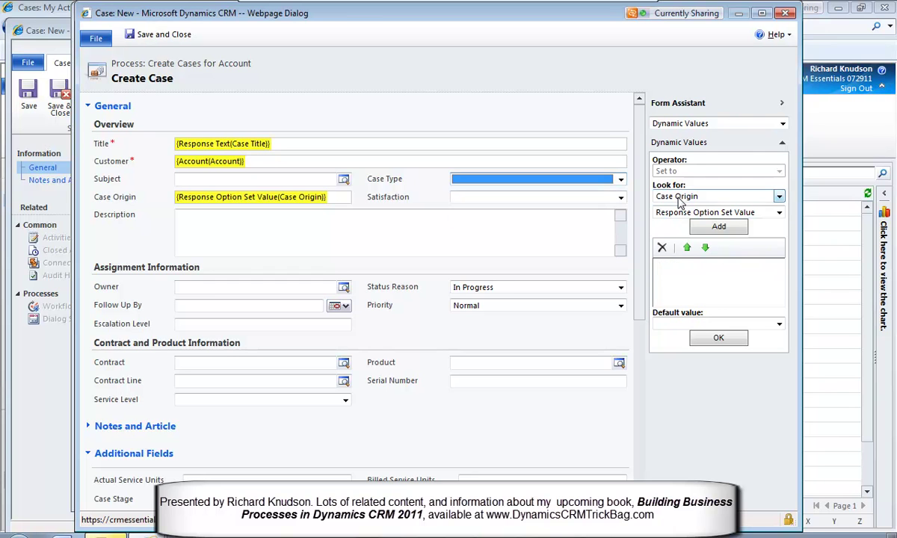
click(778, 196)
click(704, 418)
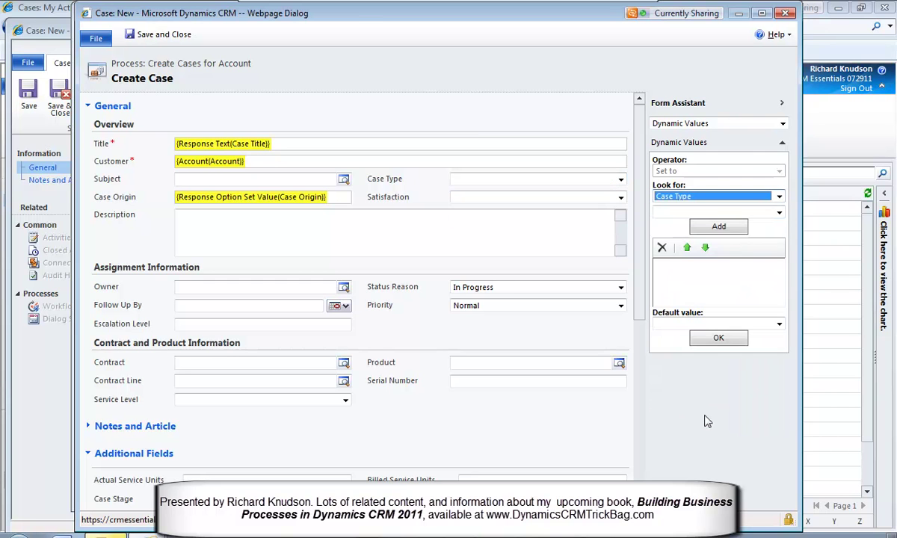
click(670, 214)
click(670, 220)
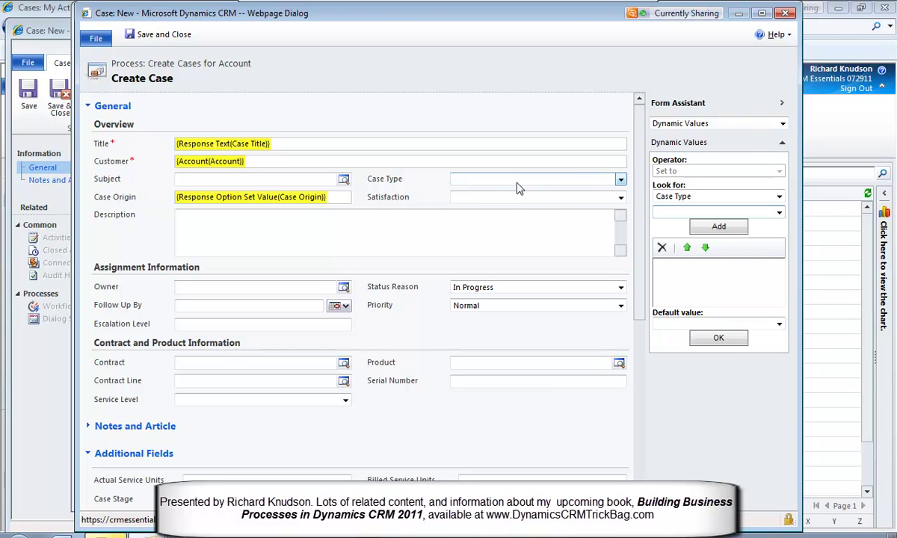
Step: Save and close the new case's properties, and delete the Case Type prompt from the "Gather information to create case" page
click(157, 39)
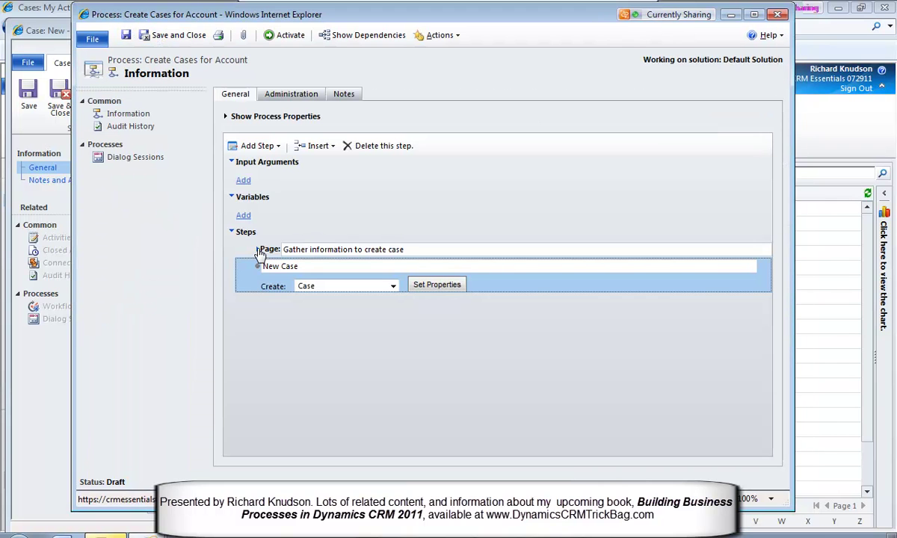
click(258, 252)
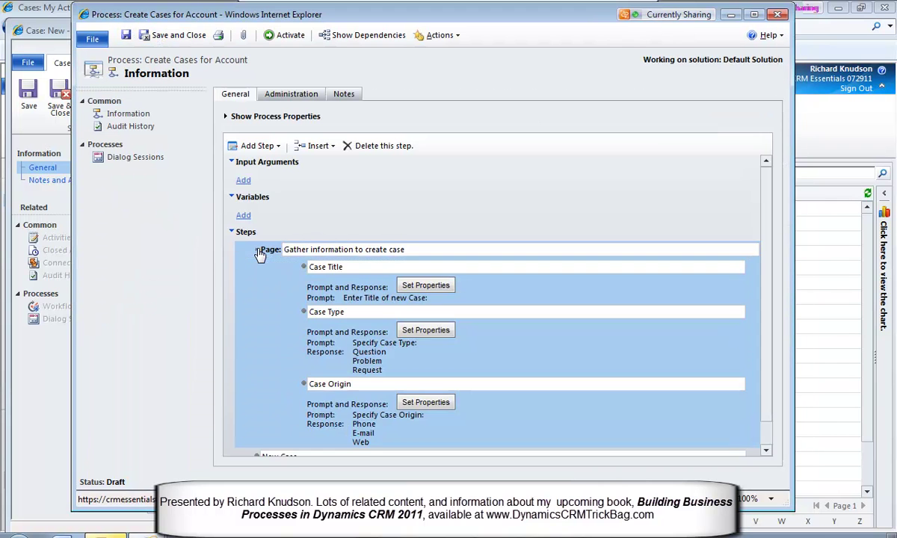
click(360, 311)
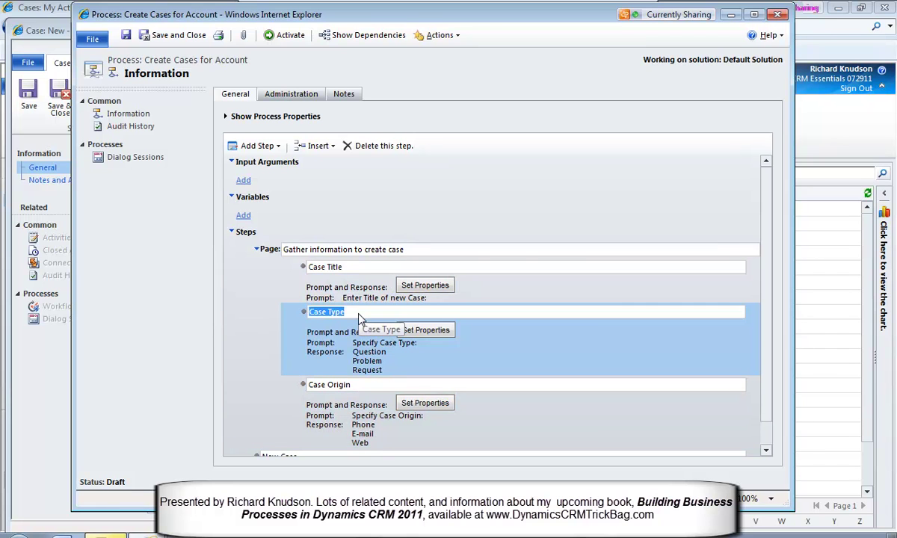
click(383, 146)
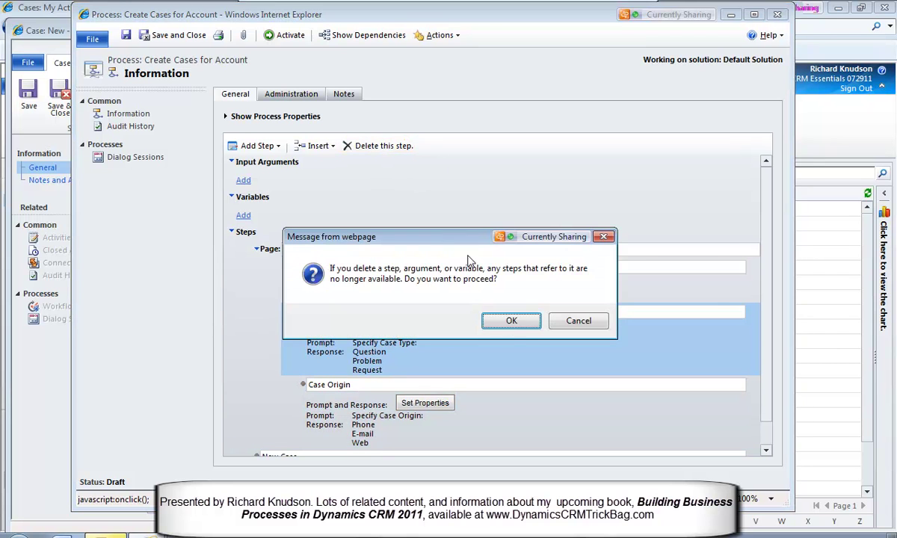
click(525, 329)
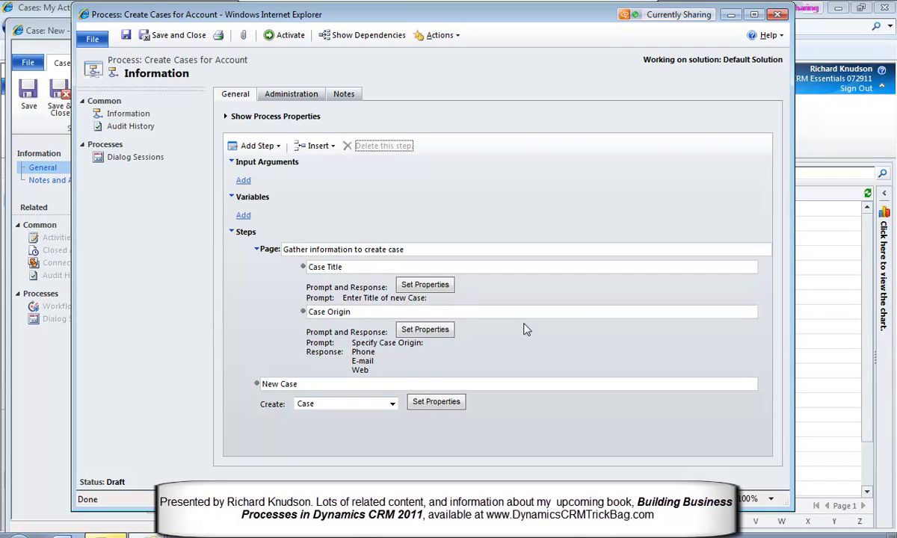
Step: Add a Prompt and Response step after Case Title and describe it as "Case Type"
click(286, 277)
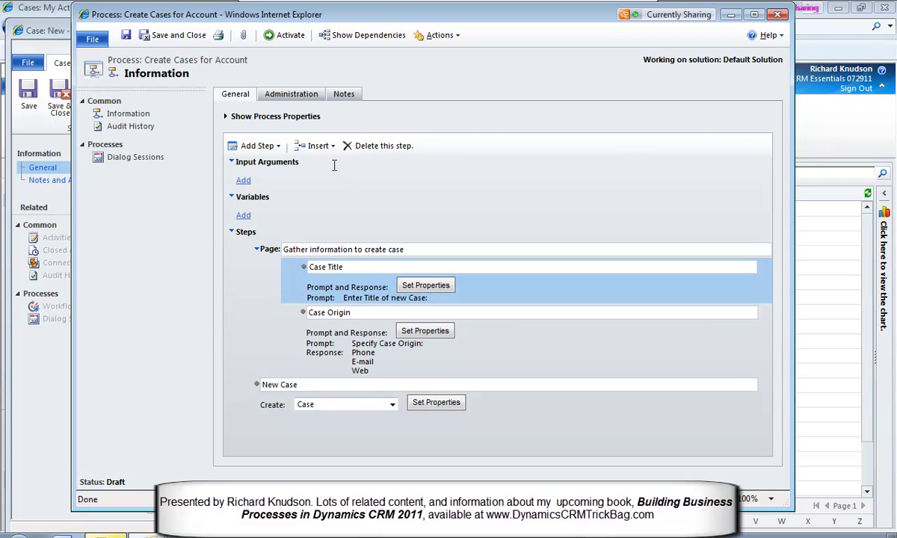
click(258, 146)
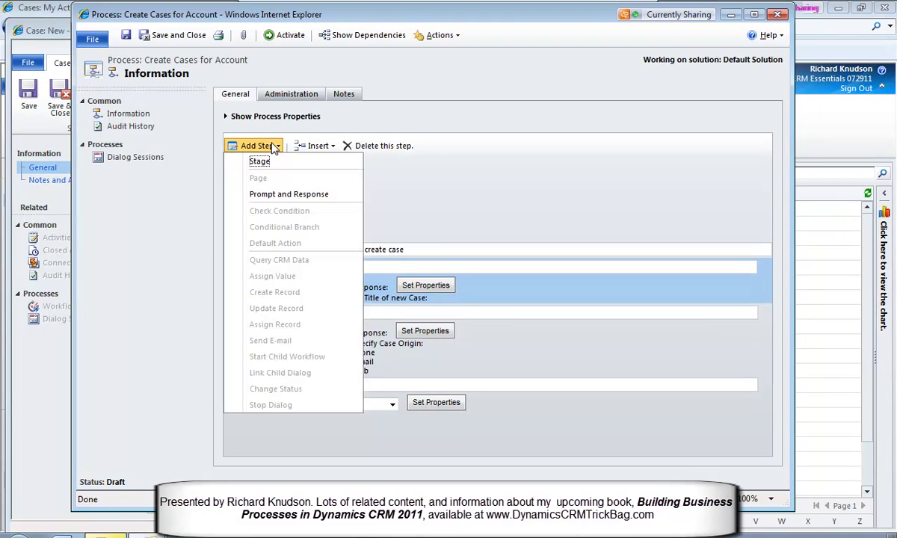
click(276, 195)
click(386, 312)
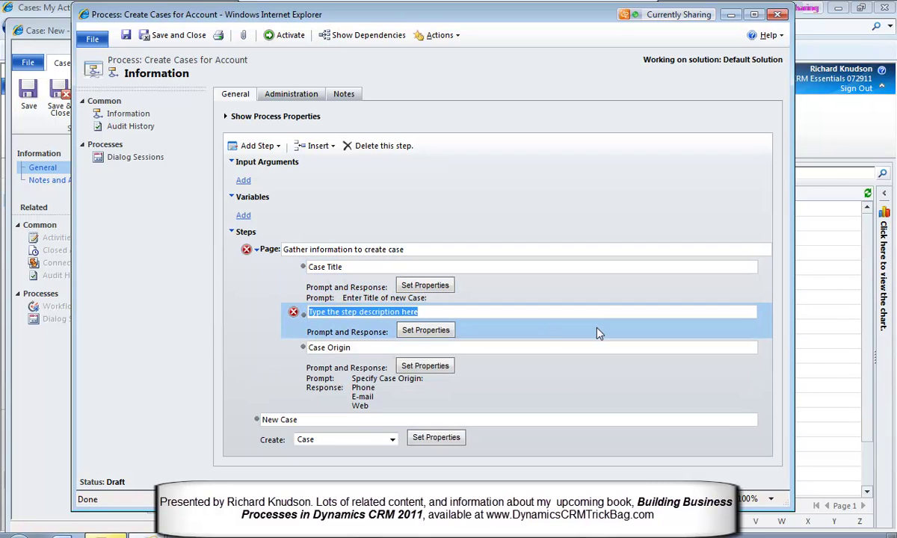
text(Case Type)
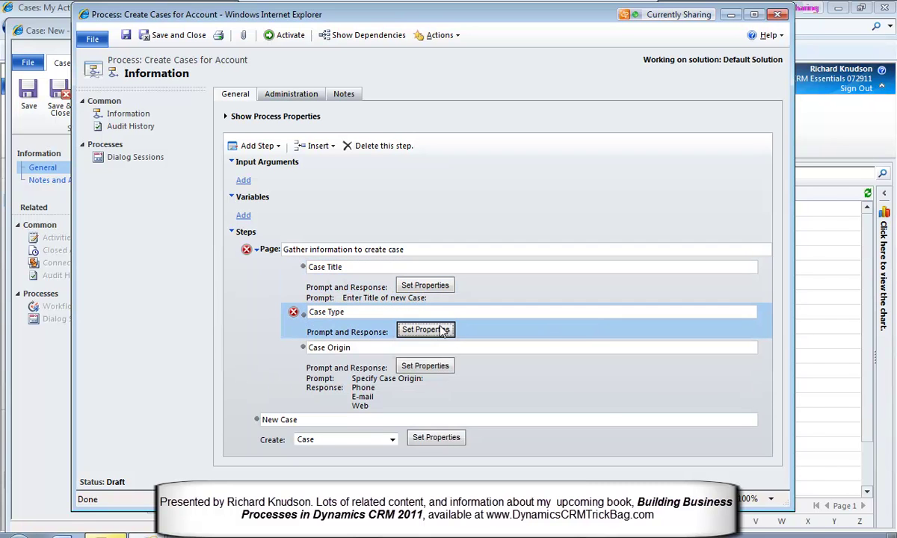
Step: In the Case Type prompt's properties, choose response type Option Set (picklist), data type Integer, and prompt text "Specify Case Type:"
click(436, 330)
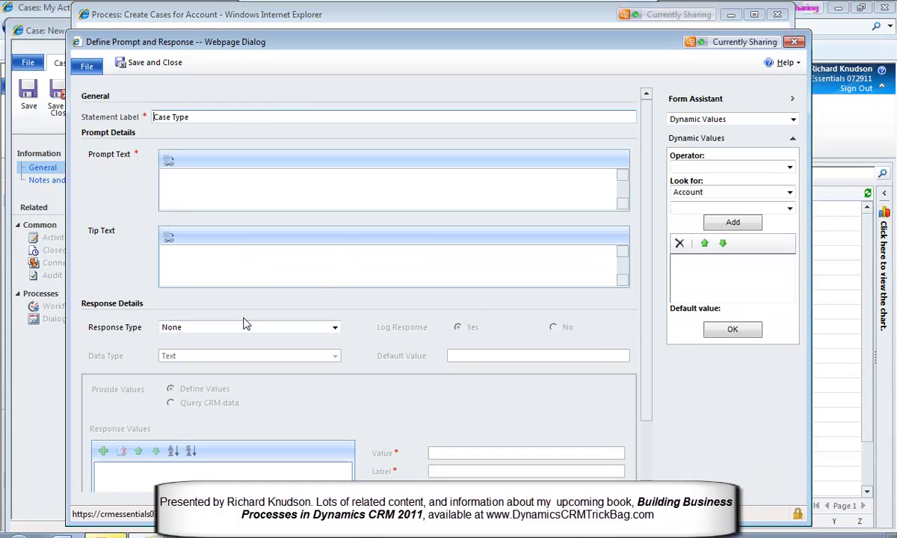
click(246, 327)
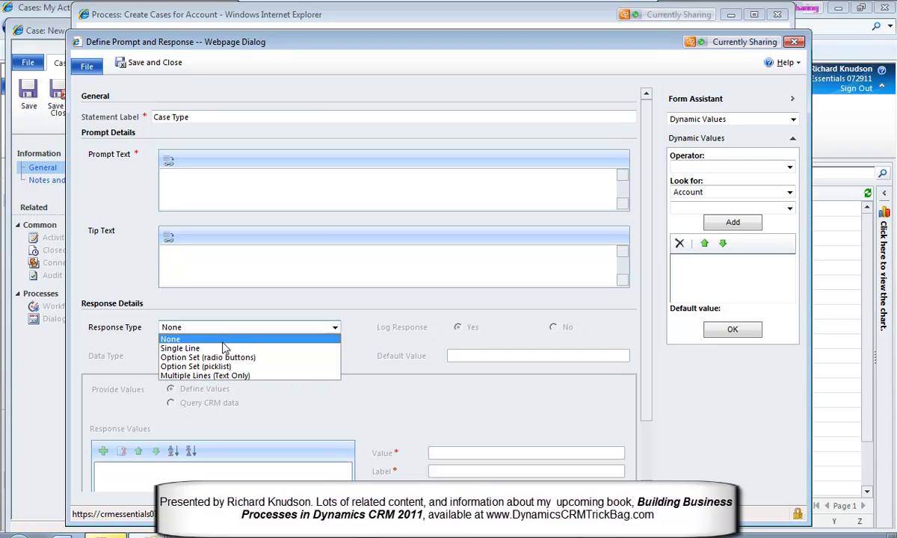
click(196, 366)
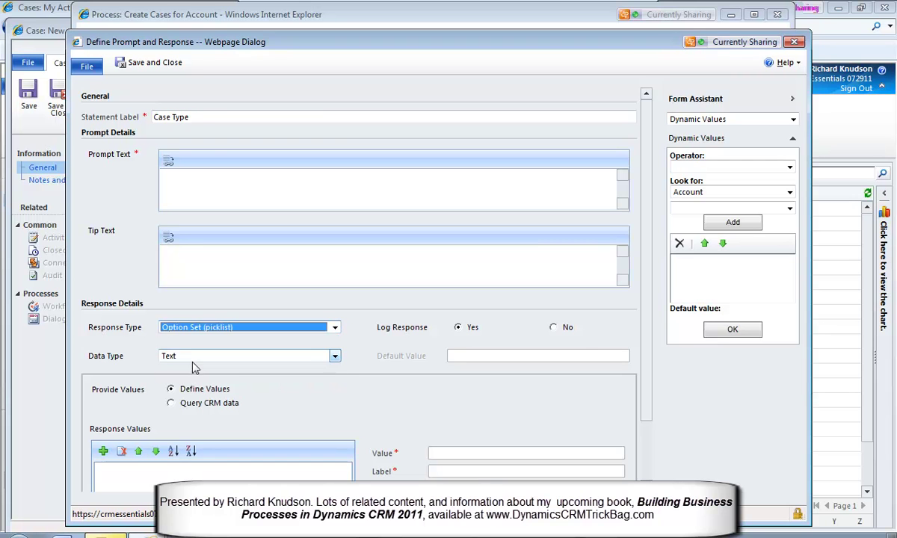
click(193, 357)
click(173, 377)
click(232, 198)
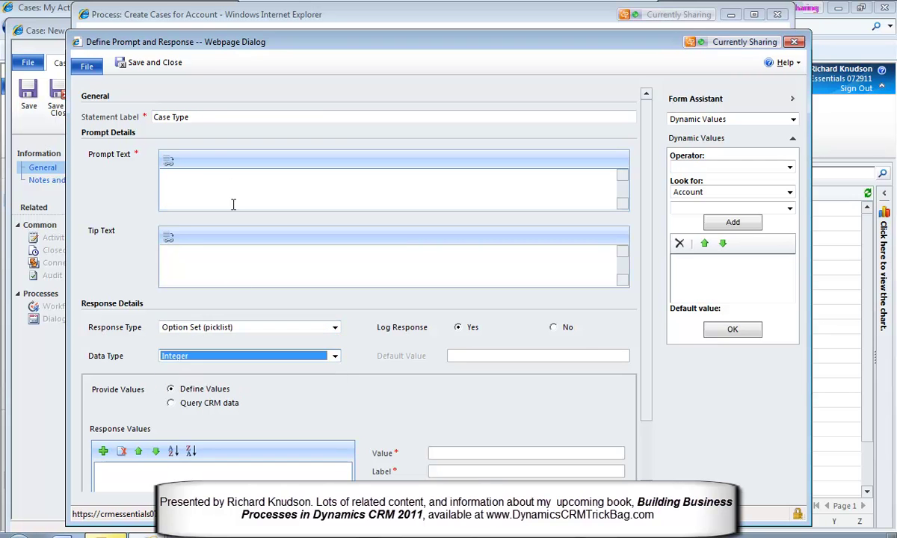
text(Specify Case Type:)
Step: Define the response values Question, Problem with value 2 and Request with value 3, and save and close the Case Type prompt
click(103, 450)
double_click(458, 453)
text(2)
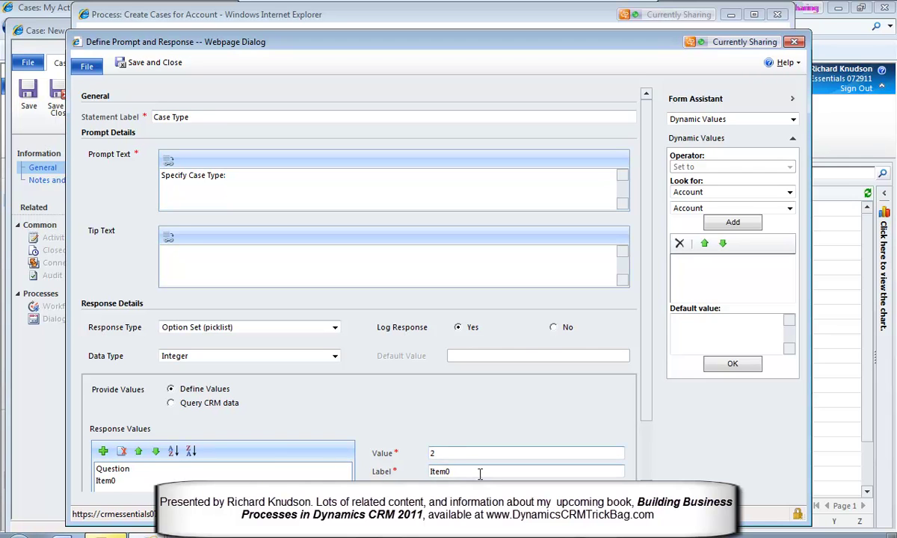
key(Tab)
text(Problem)
click(103, 450)
double_click(458, 453)
text(3)
key(Tab)
text(Request)
click(154, 65)
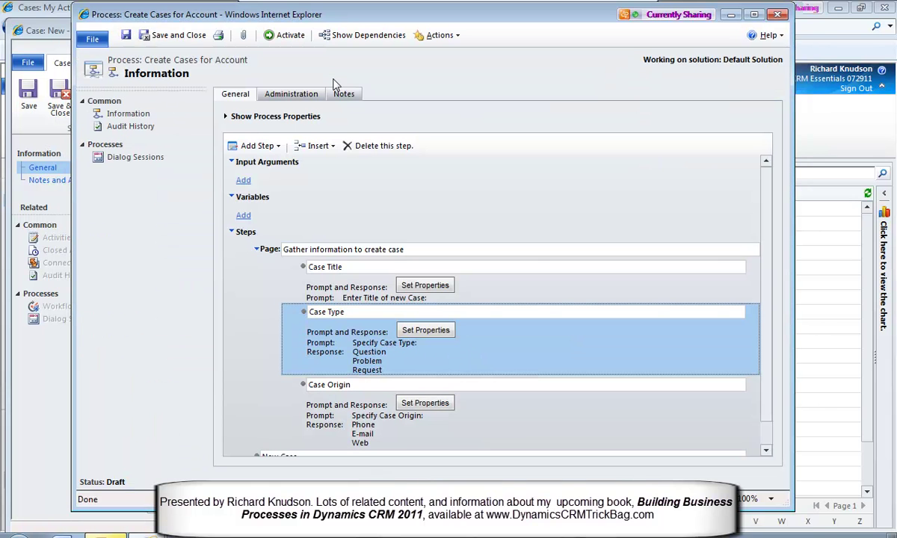
Step: Reopen the New Case step's properties and set Case Type to the dynamic value Response Option Set Value of Case Type
click(257, 250)
click(437, 290)
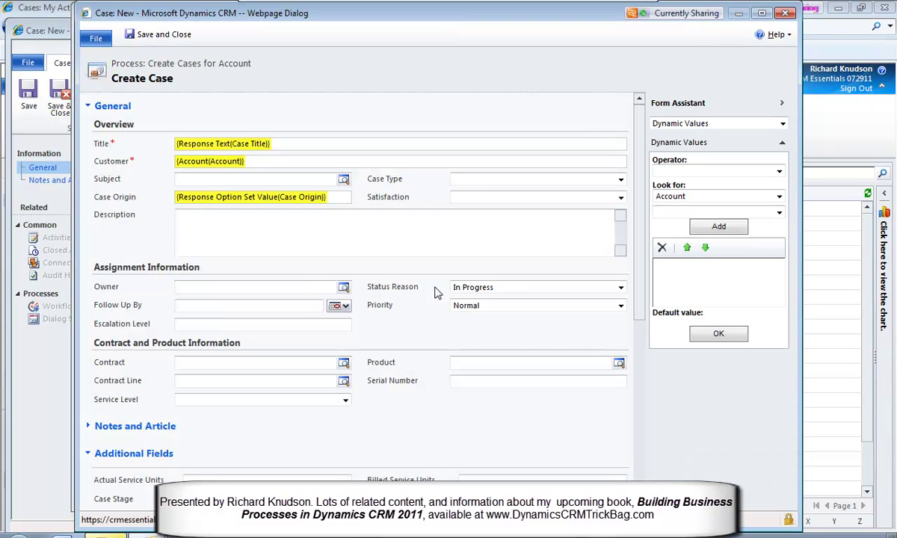
click(484, 180)
click(486, 189)
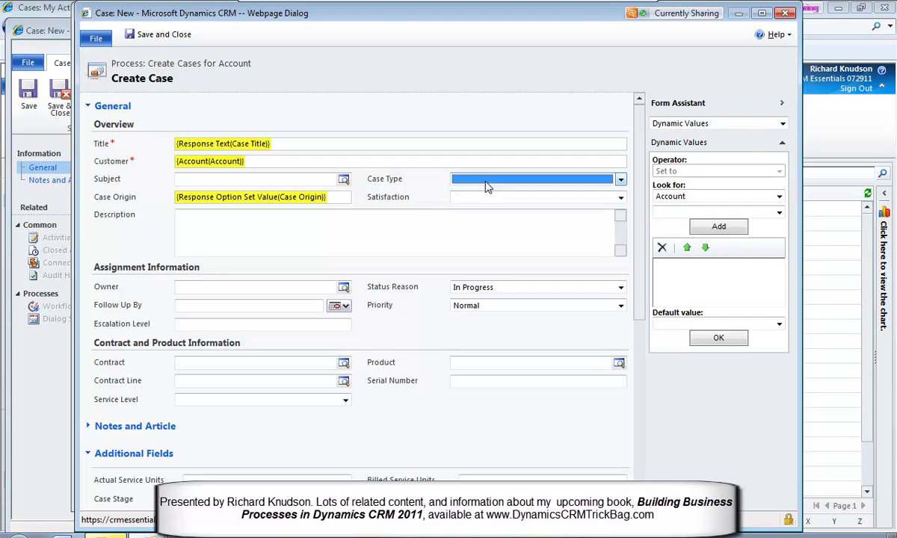
click(670, 201)
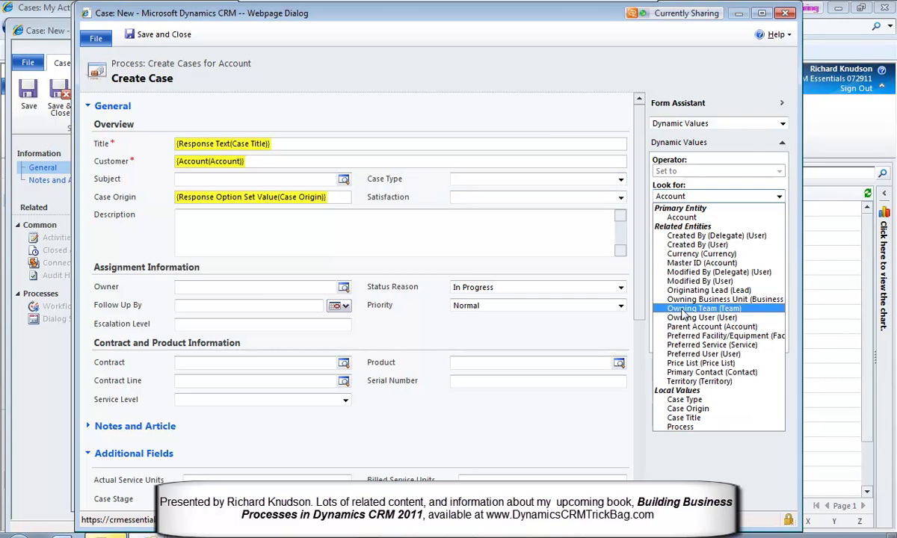
click(700, 404)
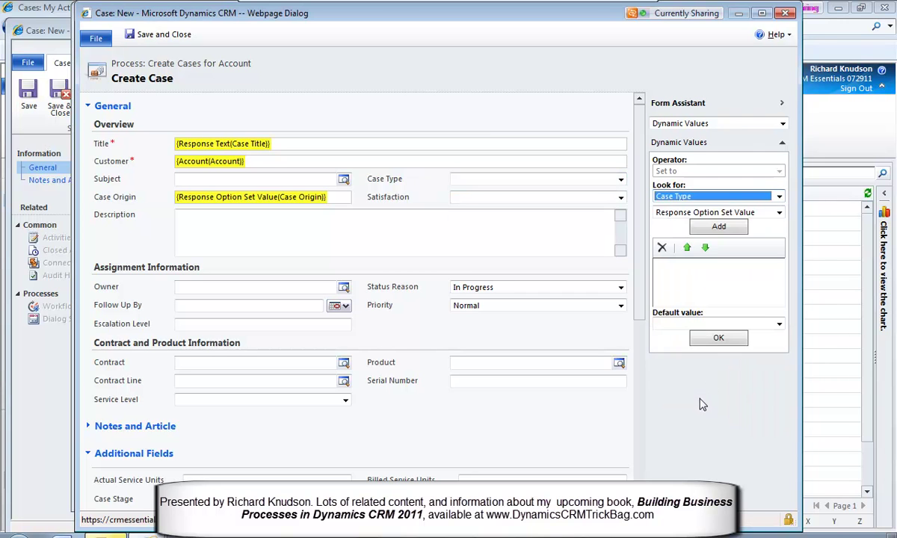
click(718, 226)
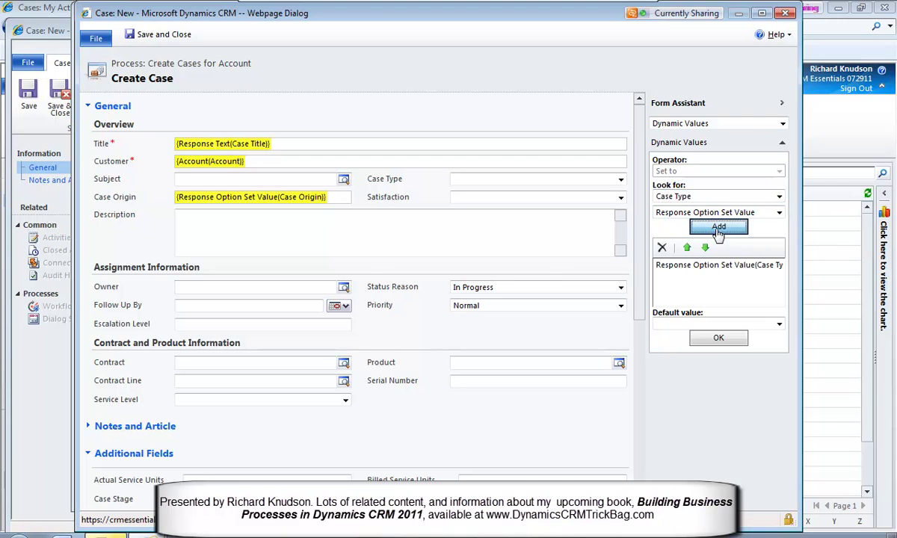
click(718, 339)
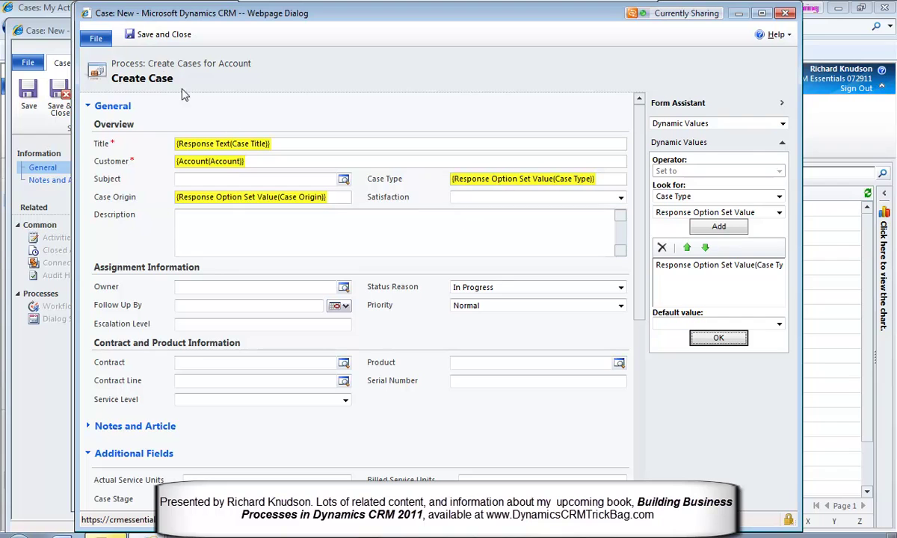
Step: Set the Owner field of the new case to the dynamic value Owner from the Account entity
click(202, 286)
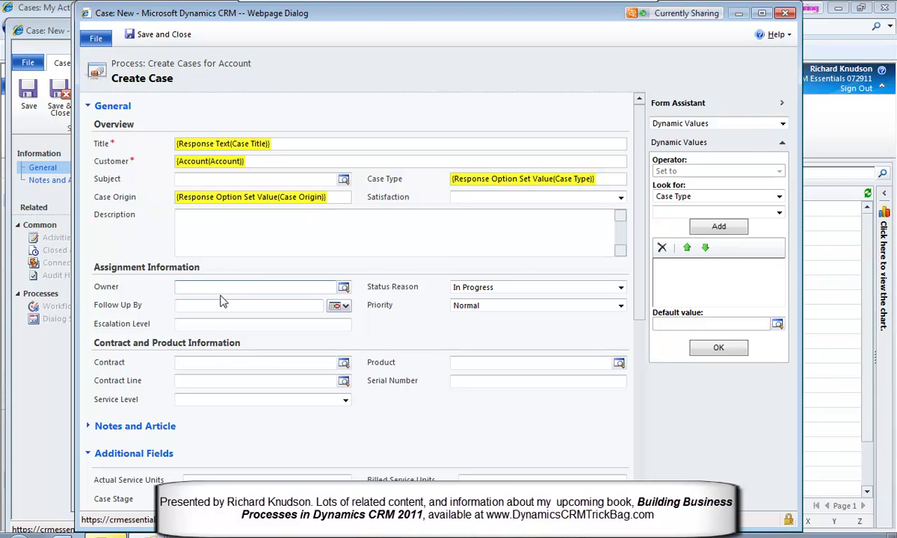
click(183, 288)
click(673, 197)
click(675, 218)
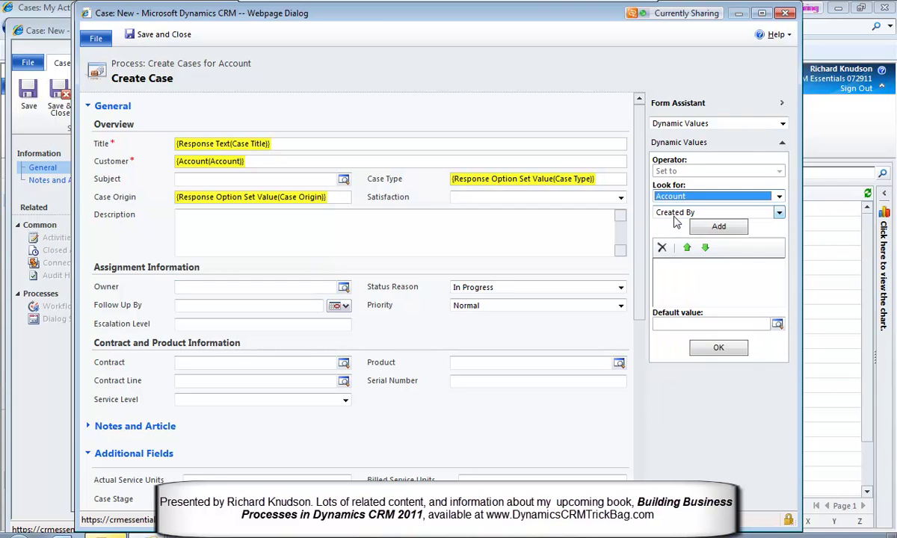
click(675, 216)
click(680, 259)
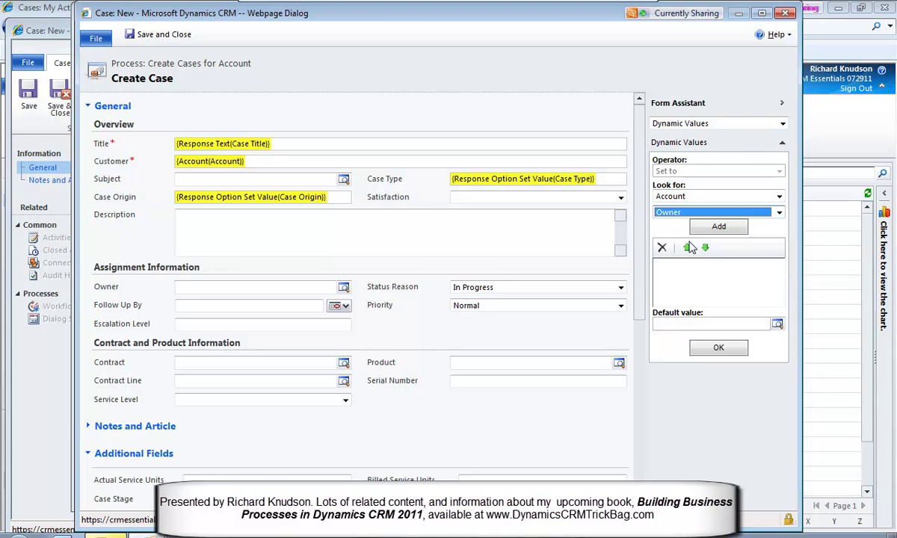
click(717, 228)
click(718, 350)
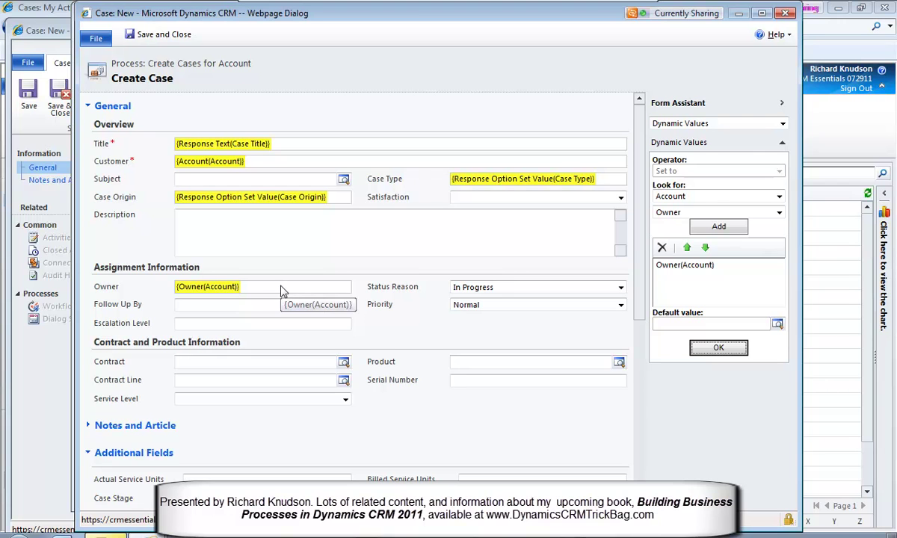
Step: Set Follow Up By to the dynamic value Execution Time from Process, and save and close the new case's properties
click(247, 306)
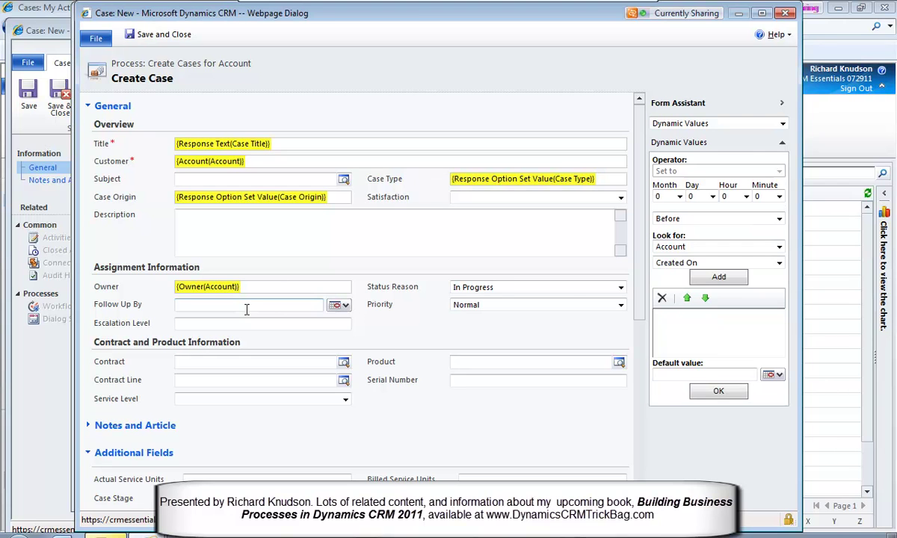
click(739, 248)
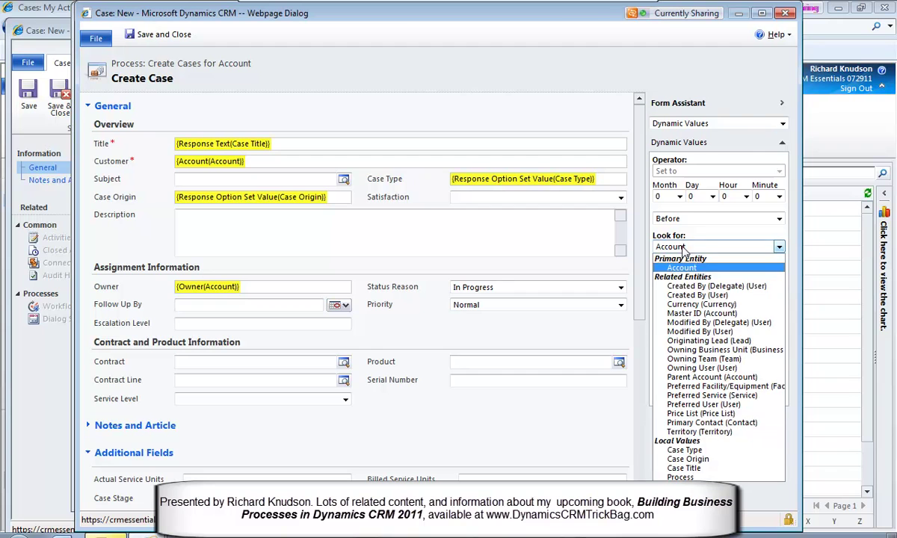
click(699, 477)
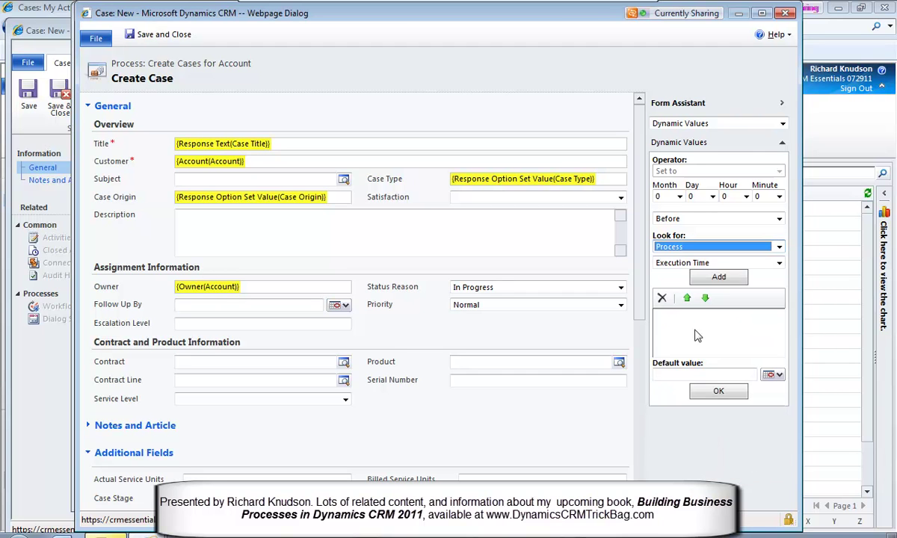
click(727, 280)
click(729, 391)
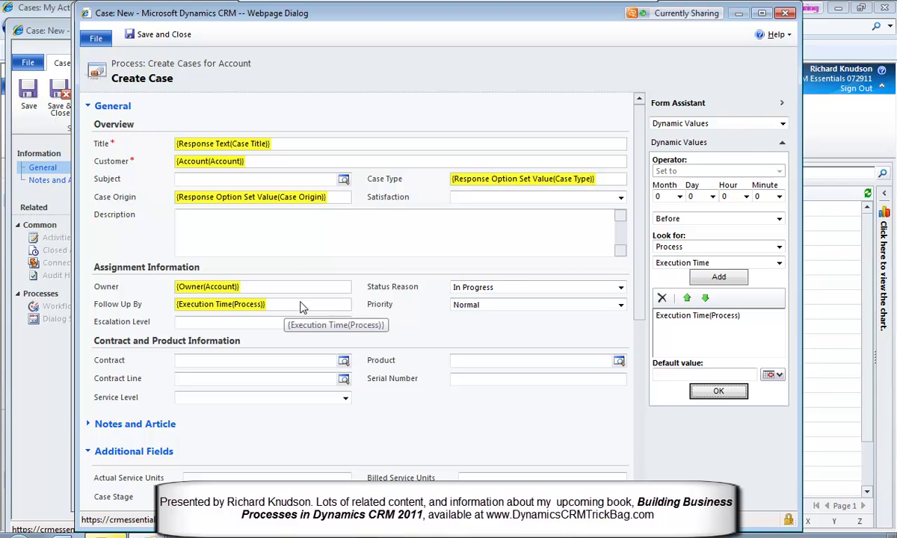
click(681, 248)
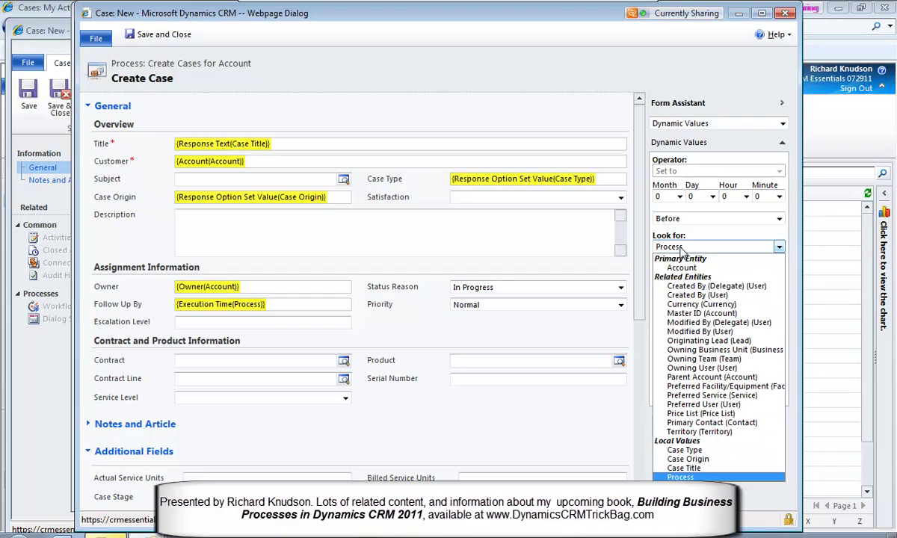
click(715, 478)
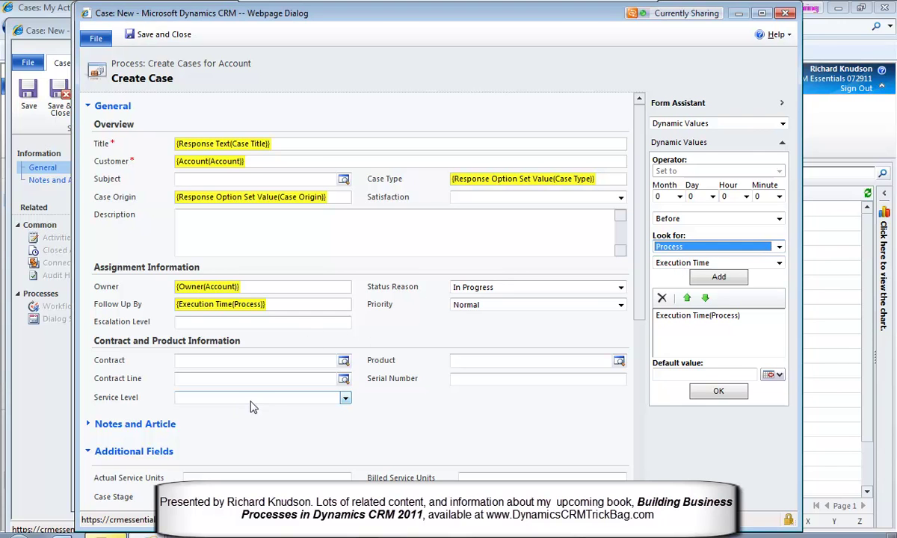
click(387, 244)
click(166, 36)
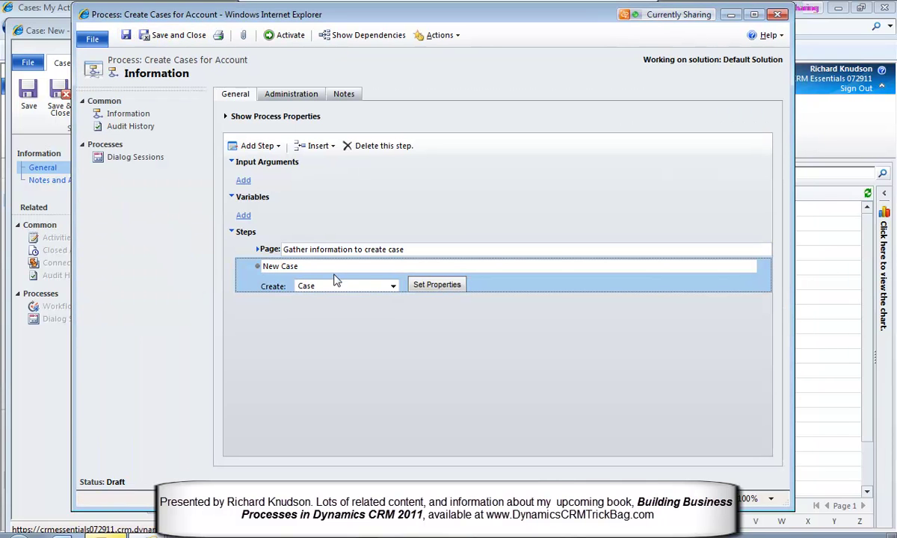
Step: Add a Prompt and Response step after Case Origin on the page and name it "Create another Case?"
click(257, 250)
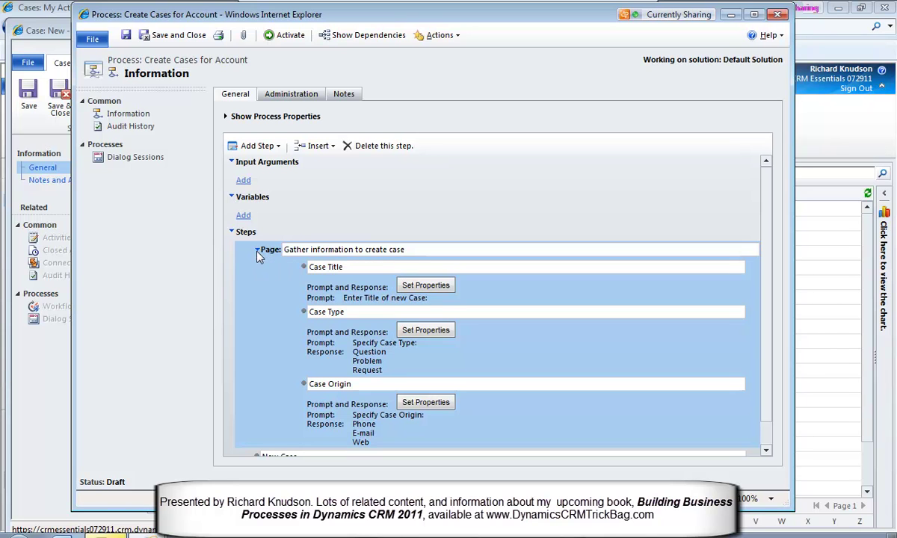
click(258, 251)
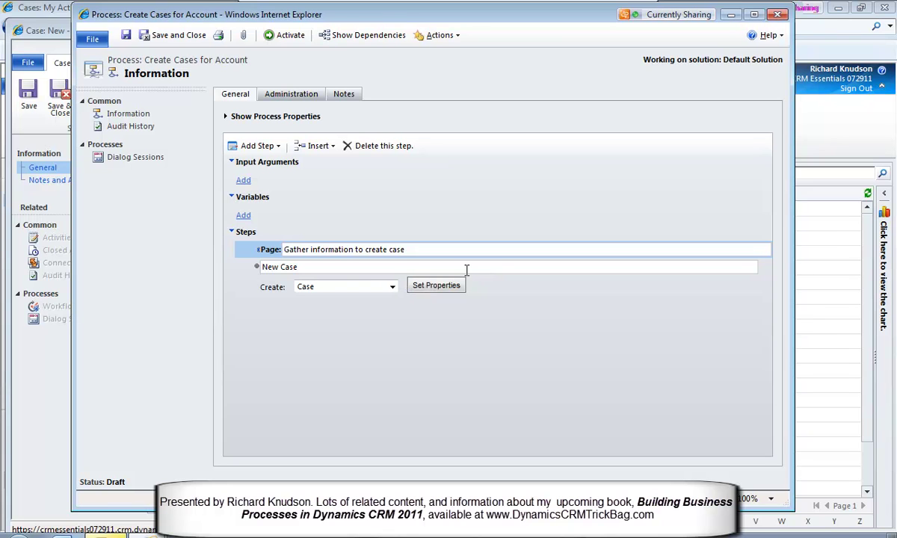
click(258, 251)
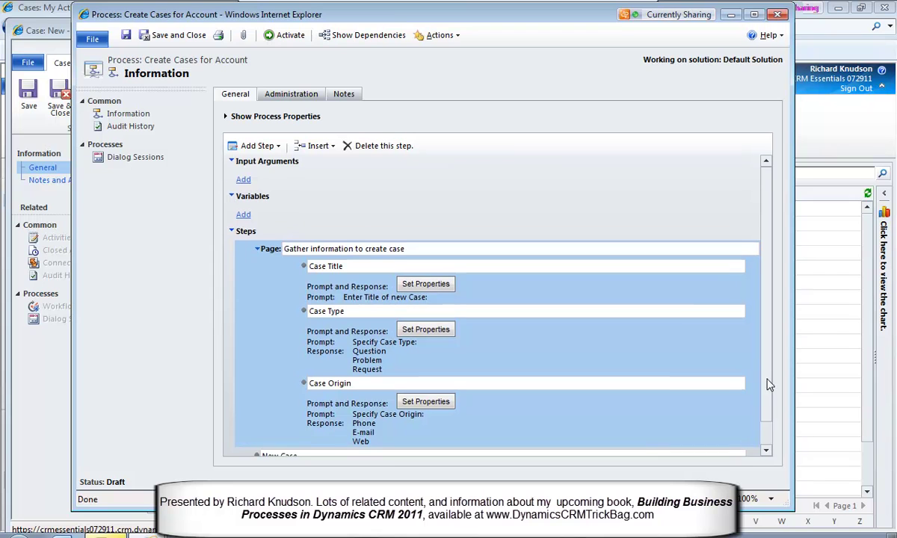
scroll(523, 366, down, 1)
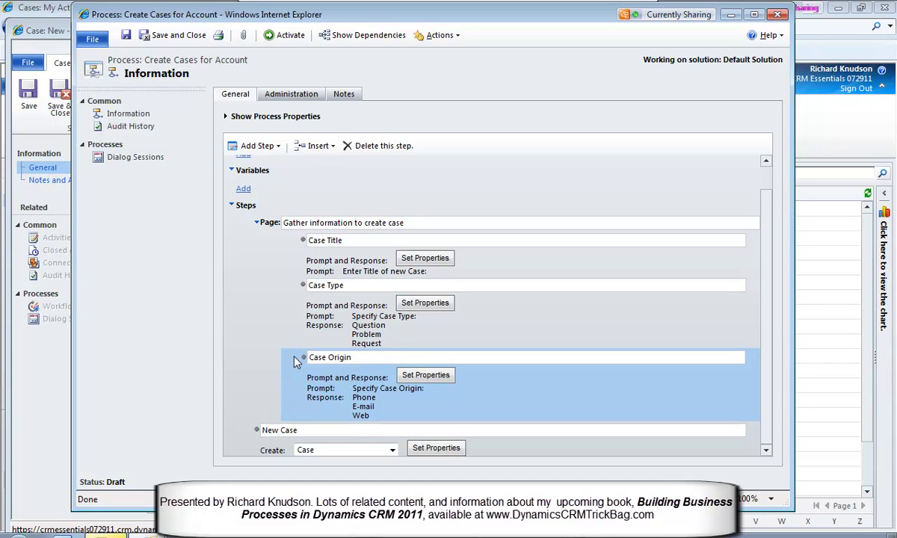
click(260, 145)
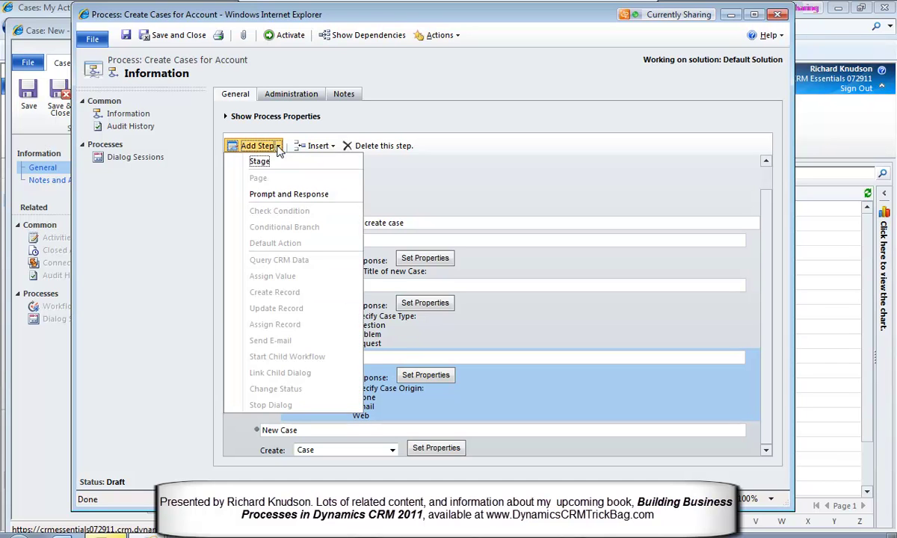
click(275, 198)
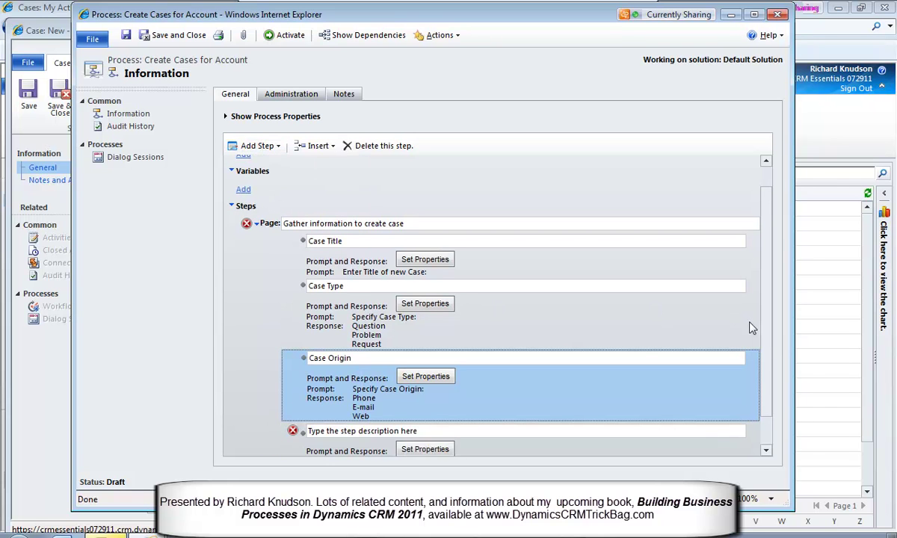
click(765, 450)
Step: In the new prompt's properties, enter prompt text "Do you wish to create another record?" and choose response type Option Set (radio buttons)
click(428, 413)
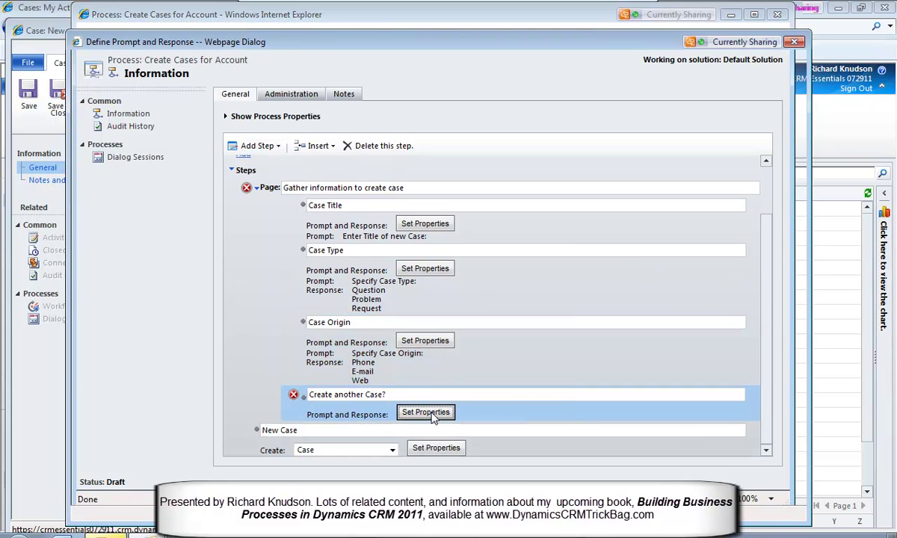
click(250, 180)
text(Do you wish to create another record?)
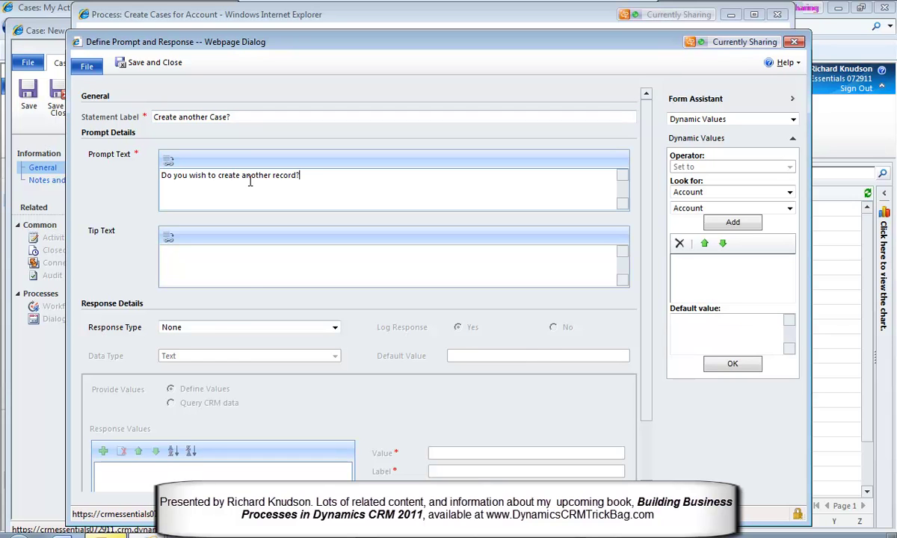
click(210, 328)
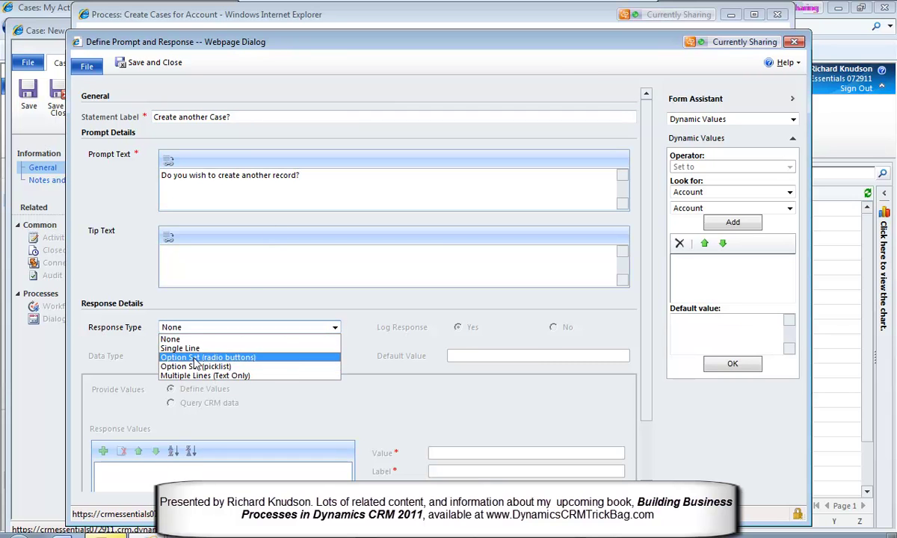
click(194, 359)
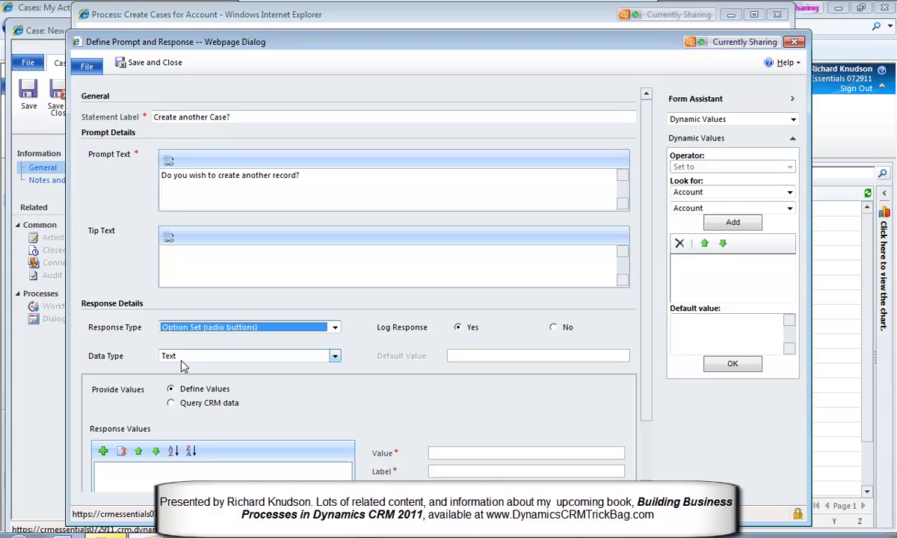
Step: Define the response values No with value 0 and Yes with value 1
click(103, 451)
double_click(487, 471)
text(No)
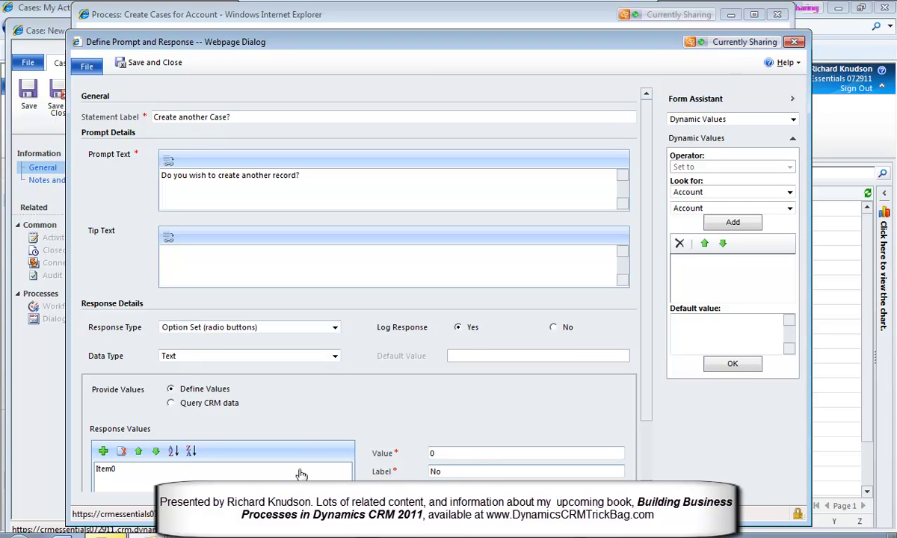
click(104, 450)
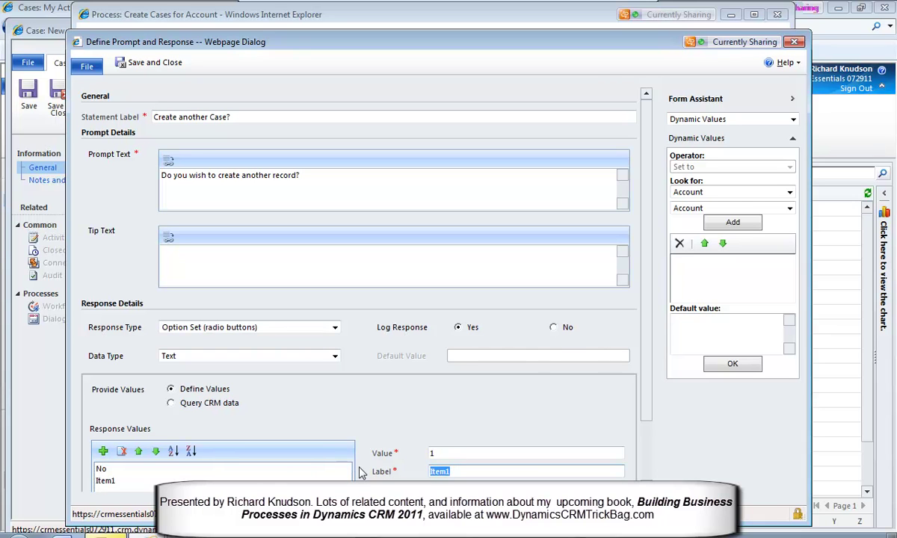
text(Yes)
click(108, 481)
click(103, 468)
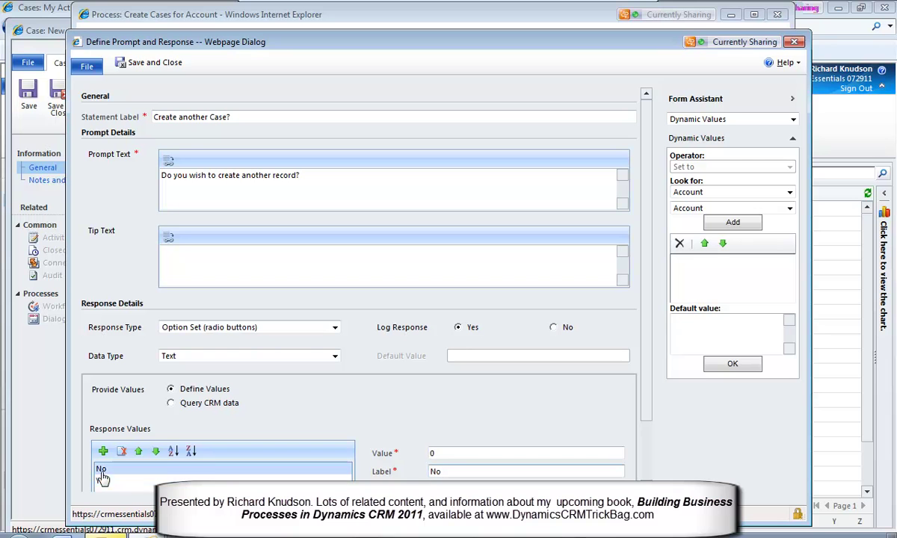
Step: Review the No and Yes response values, keep the data type as Text, and save and close the prompt
drag(259, 40, 246, 23)
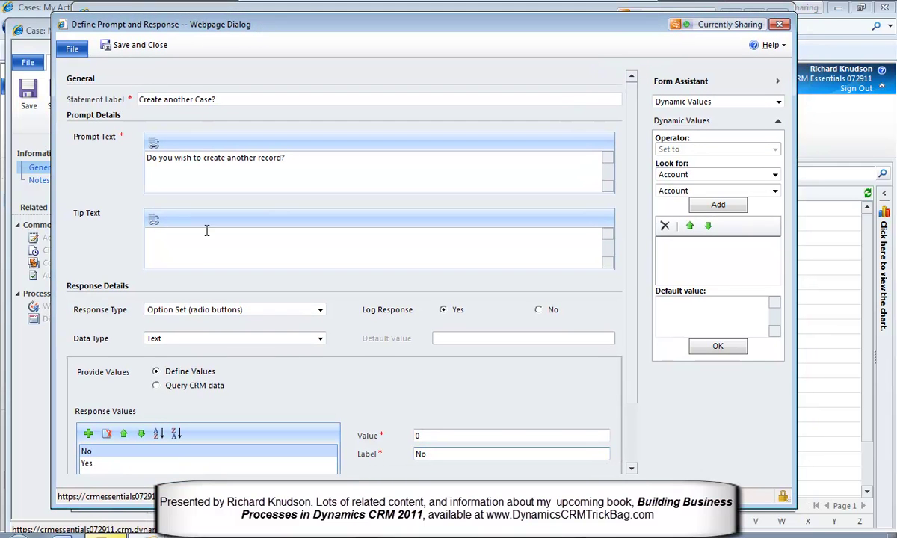
click(87, 464)
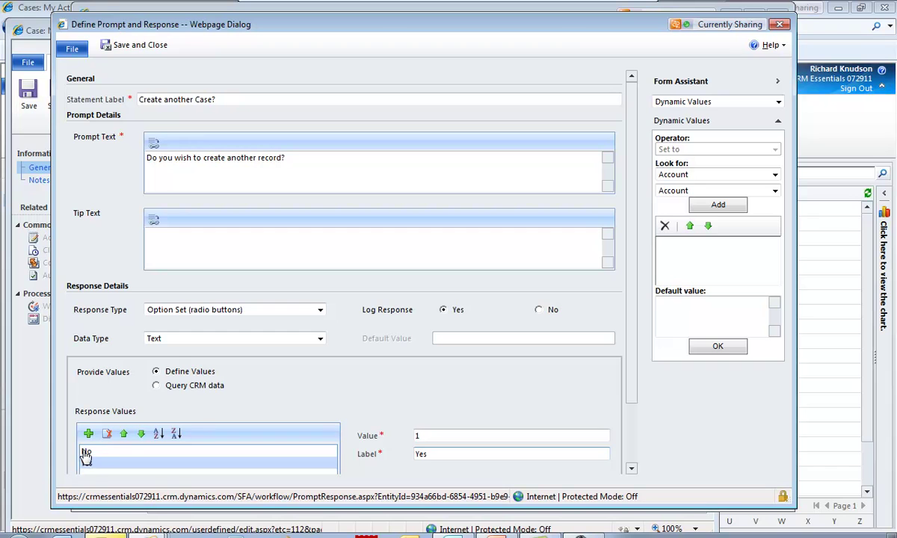
click(85, 450)
click(88, 467)
click(161, 340)
click(160, 348)
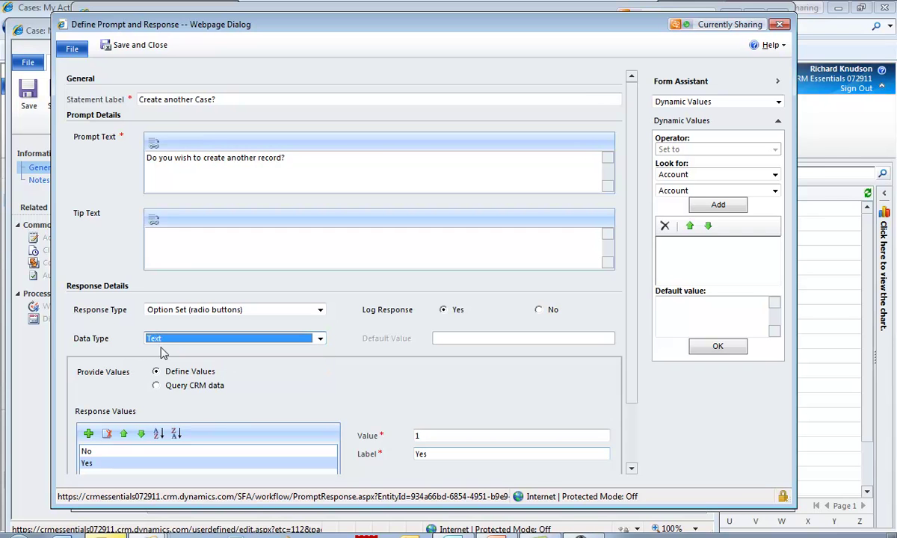
click(141, 47)
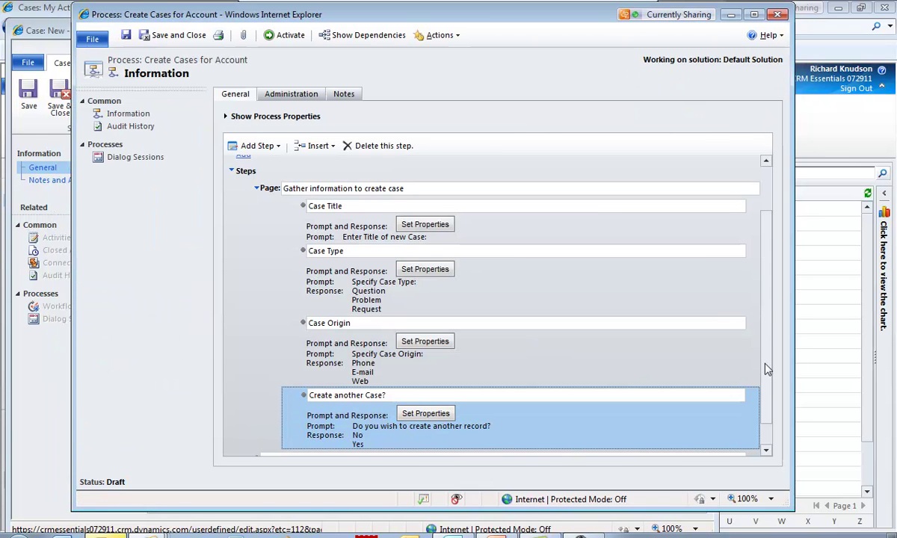
Step: Collapse the page and add a Check Condition step after New Case, described as "Create another?"
scroll(767, 367, down, 1)
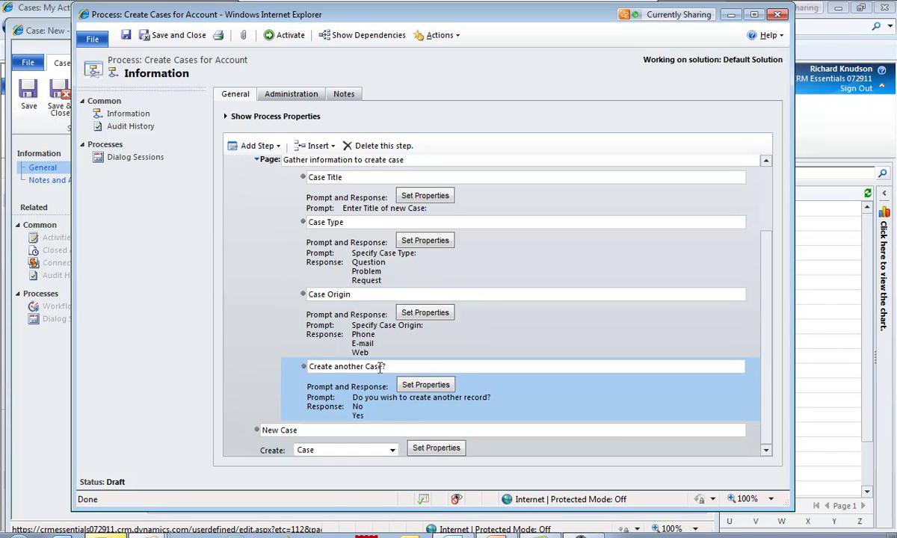
click(258, 161)
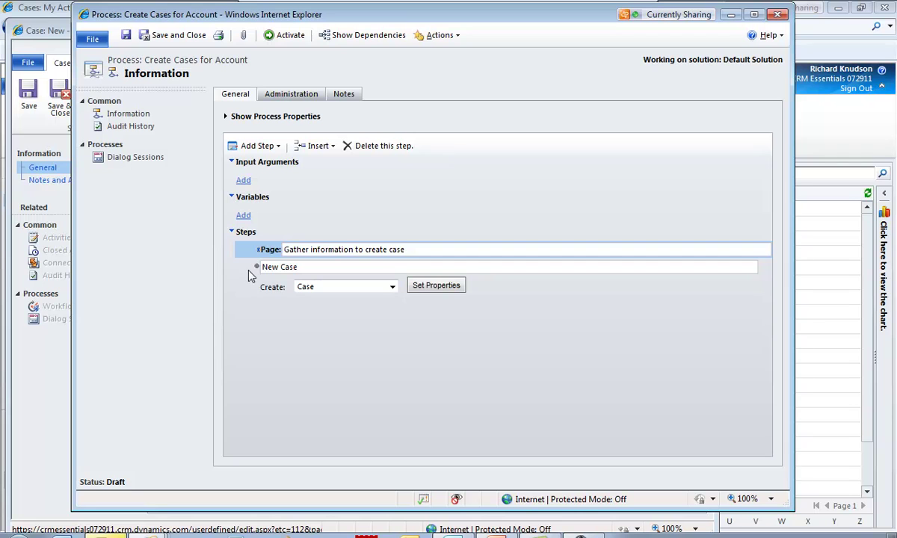
click(251, 276)
click(270, 147)
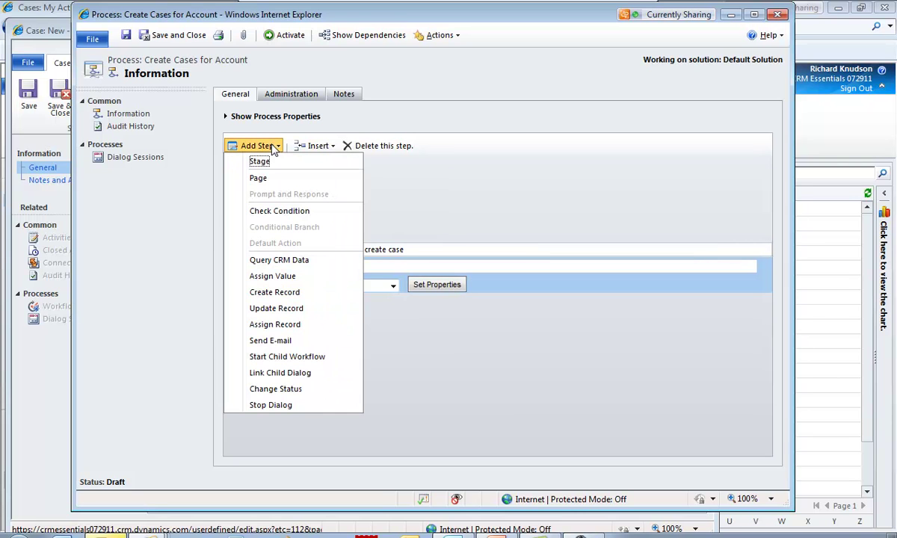
click(261, 213)
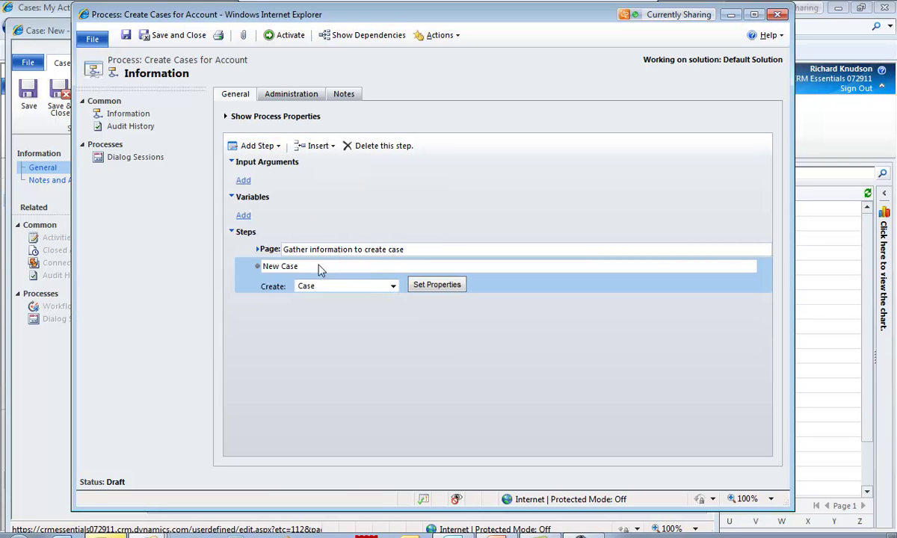
click(377, 303)
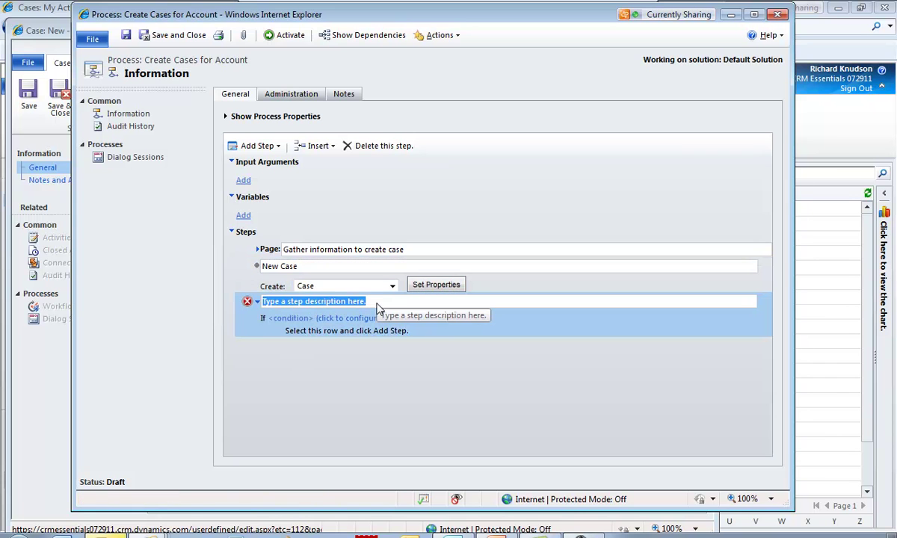
text(Create another?)
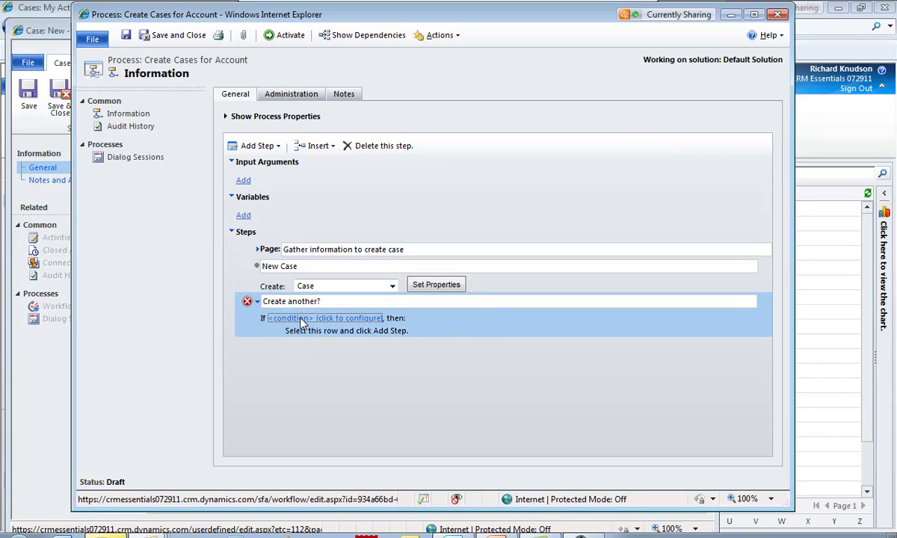
Step: Configure the "Create another?" condition so that the Create another Case? Response Label Equals "Yes"
click(288, 318)
click(130, 133)
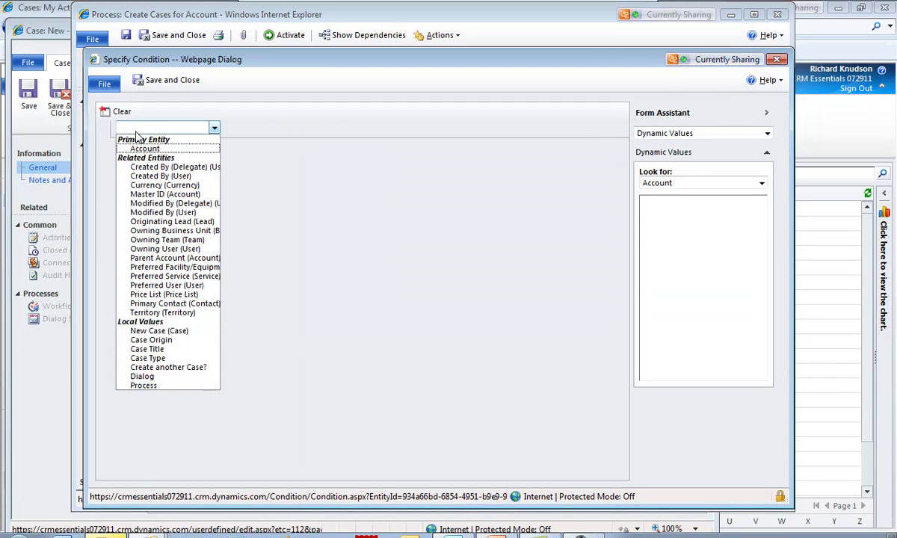
click(208, 372)
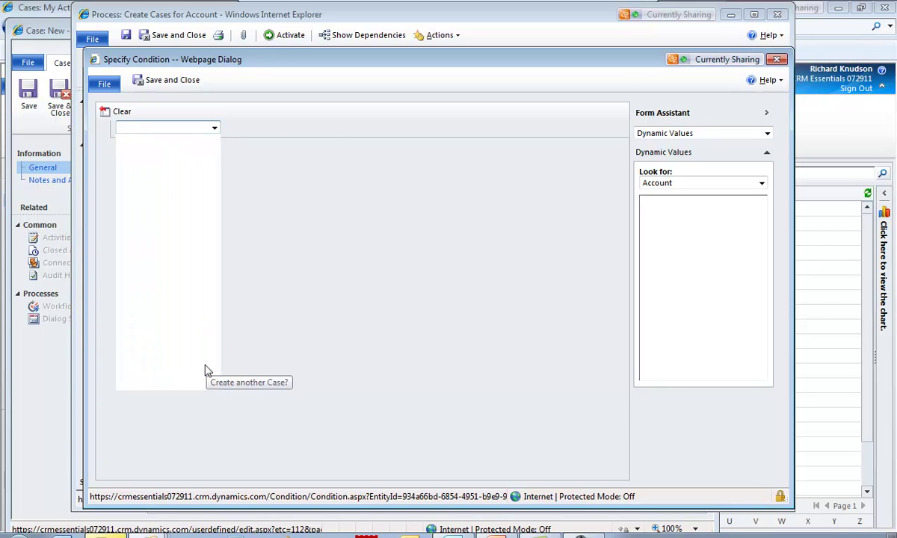
click(246, 128)
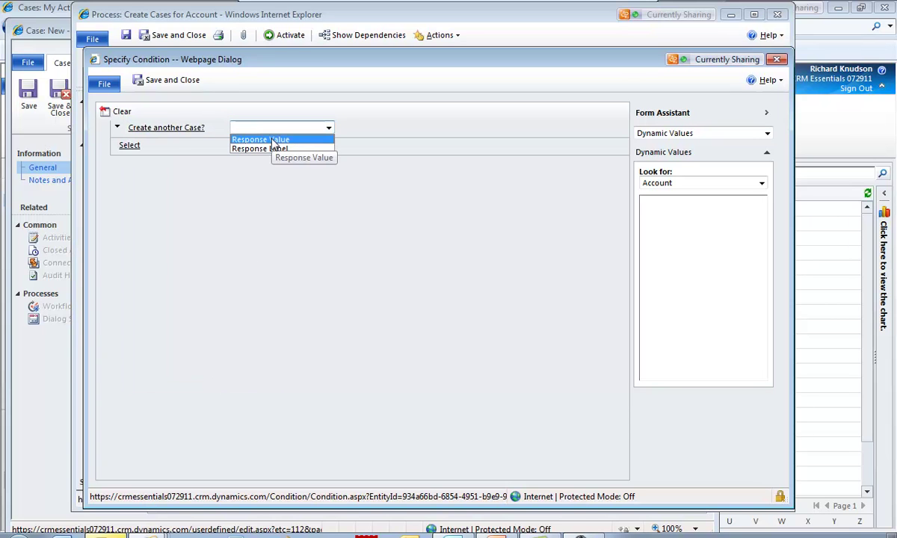
click(274, 148)
click(348, 127)
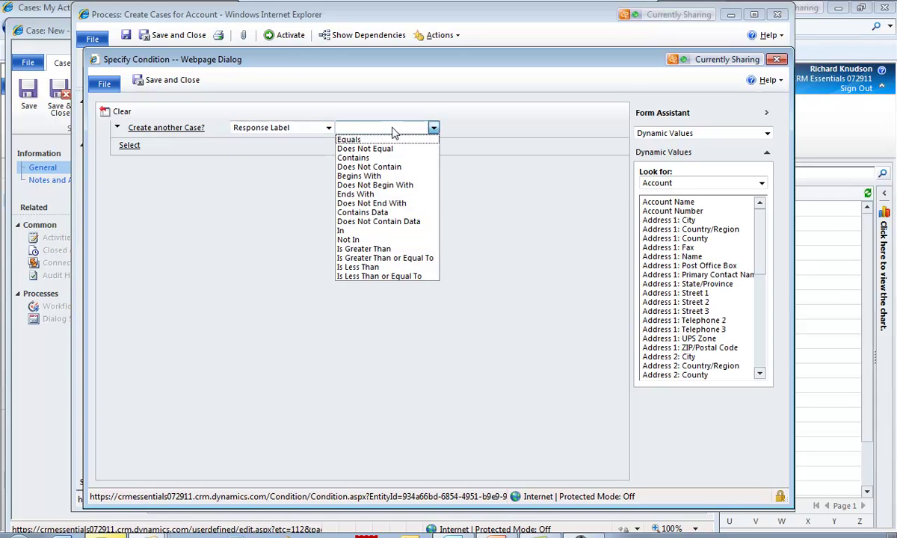
click(388, 138)
click(478, 128)
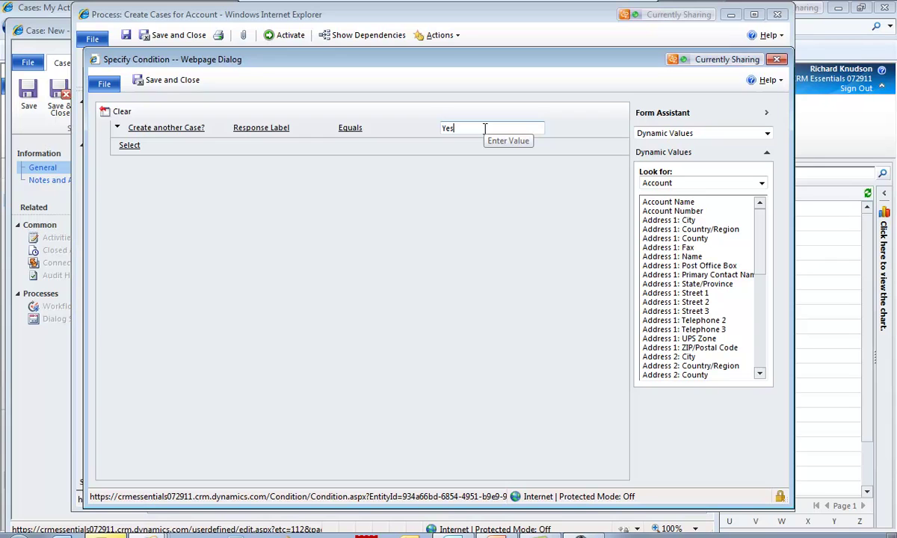
Step: Change the Create another Case? condition to Response Value Equals 1
click(261, 128)
click(284, 128)
click(319, 140)
click(306, 160)
click(350, 127)
click(361, 138)
click(493, 129)
text(1)
Step: Switch the condition back to Response Label Equals "Yes", and save and close it
click(262, 128)
click(283, 128)
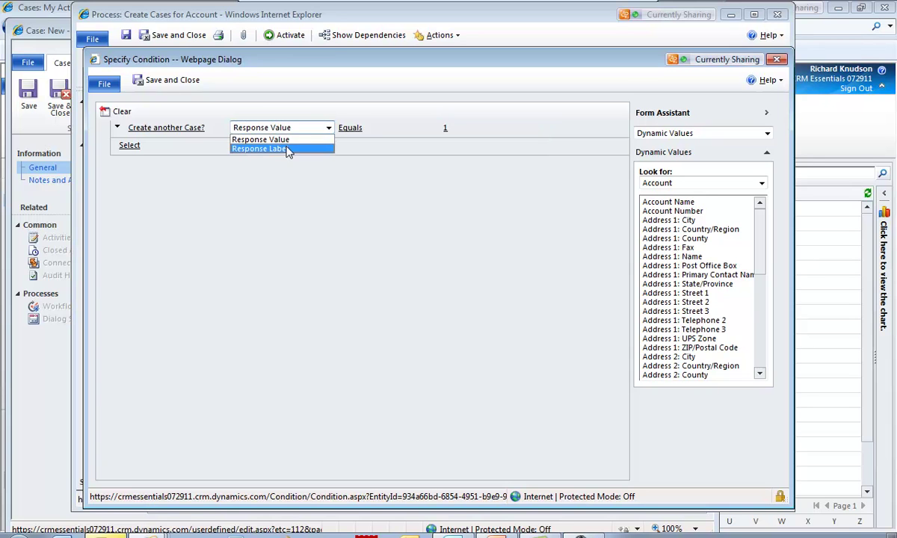
click(290, 148)
click(372, 128)
click(358, 137)
click(479, 128)
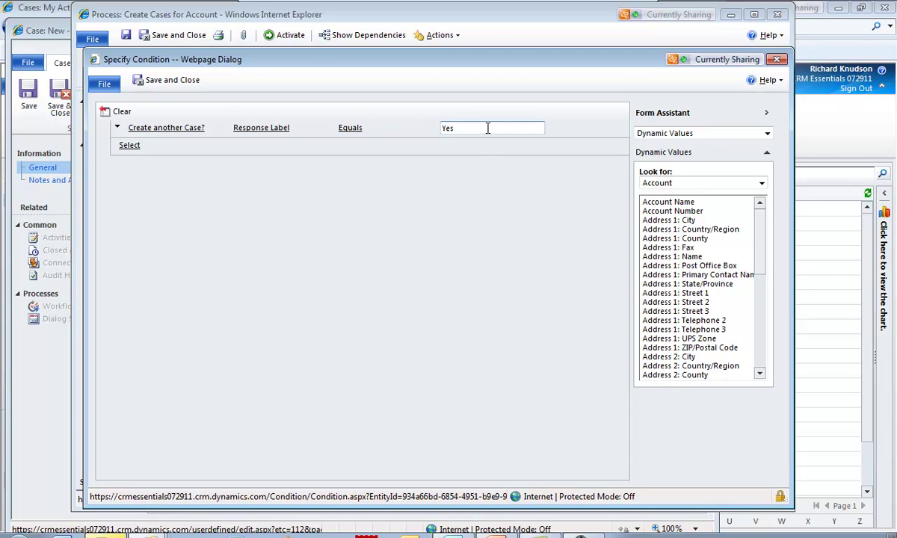
click(172, 80)
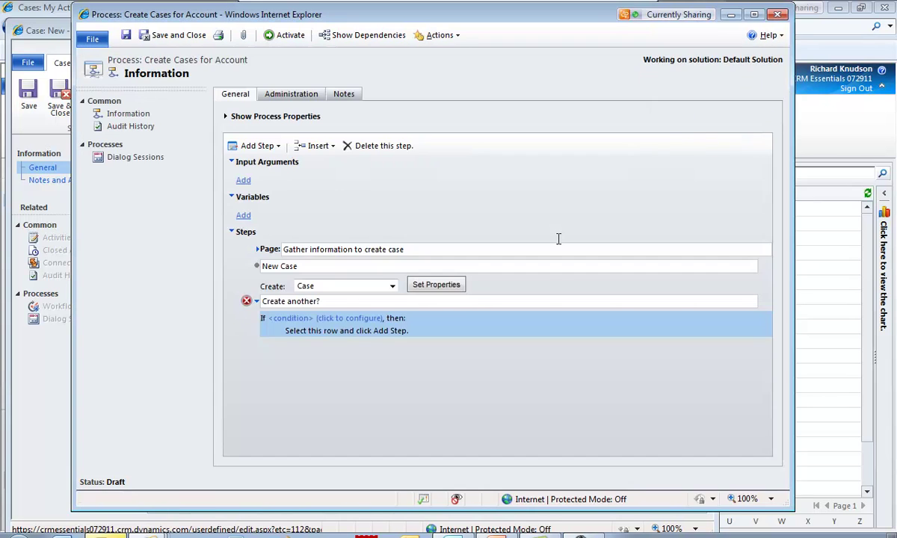
Step: Add a Link Child Dialog step under the Yes condition and check which child dialogs are available for Account
click(396, 334)
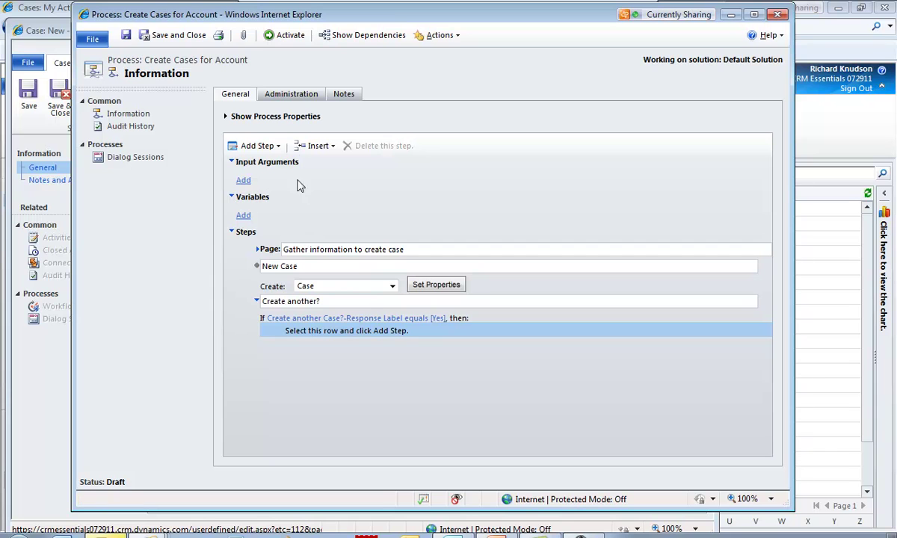
click(258, 146)
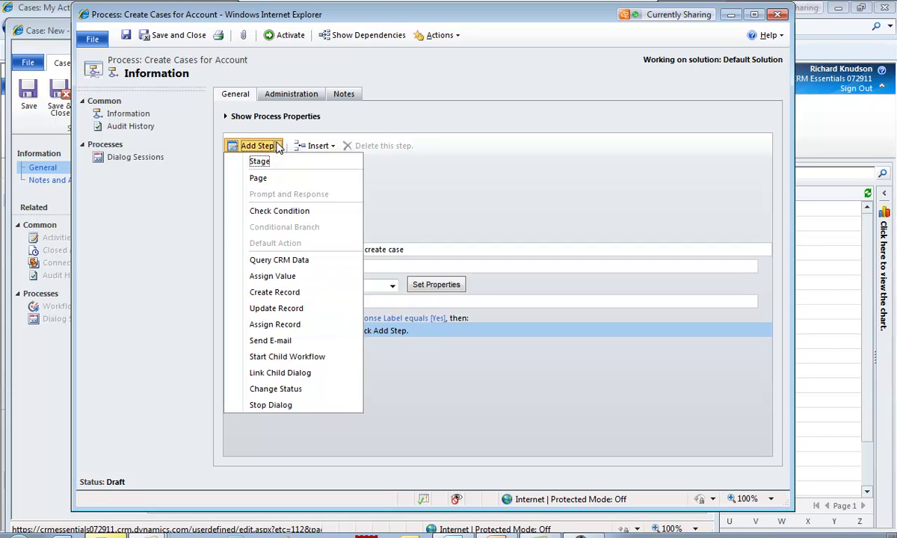
click(282, 373)
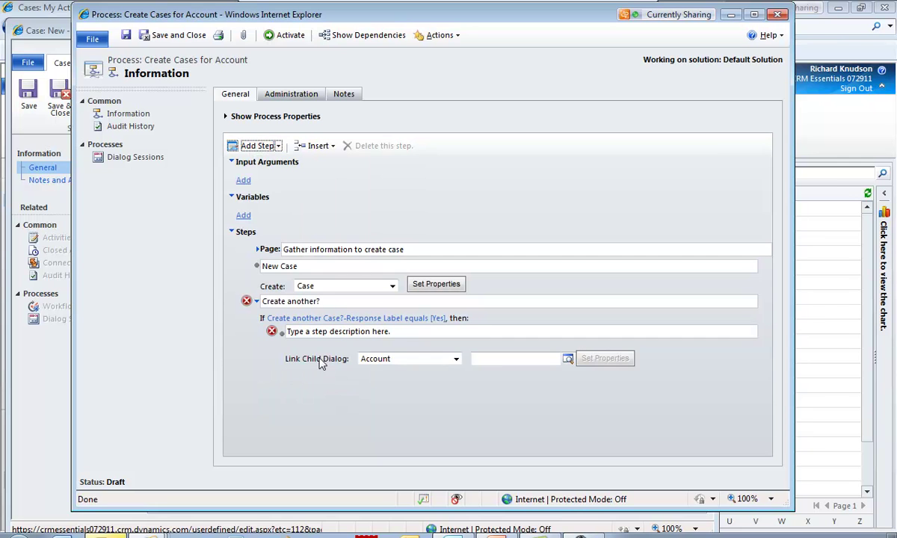
click(567, 360)
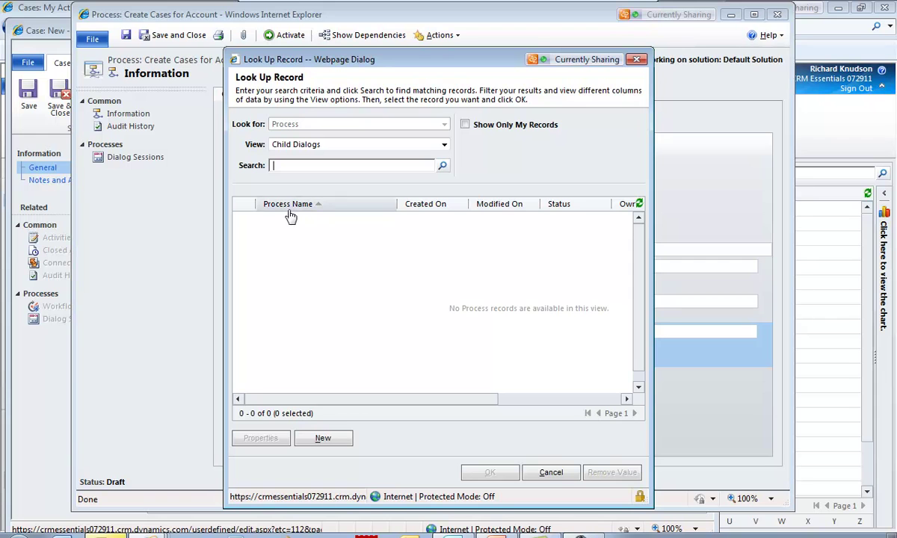
click(551, 473)
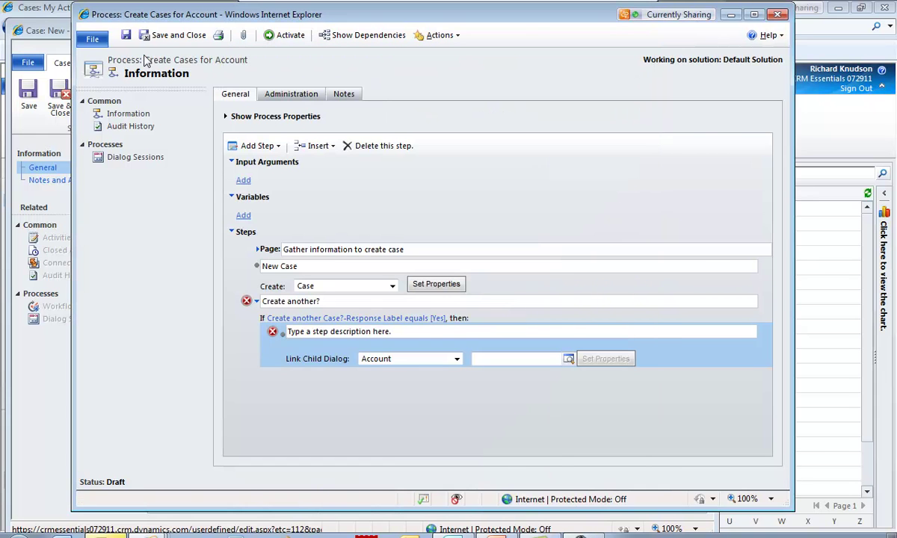
Step: Link the Create Cases for Account process as the child dialog and describe the step as "Call recursively"
click(505, 360)
click(568, 361)
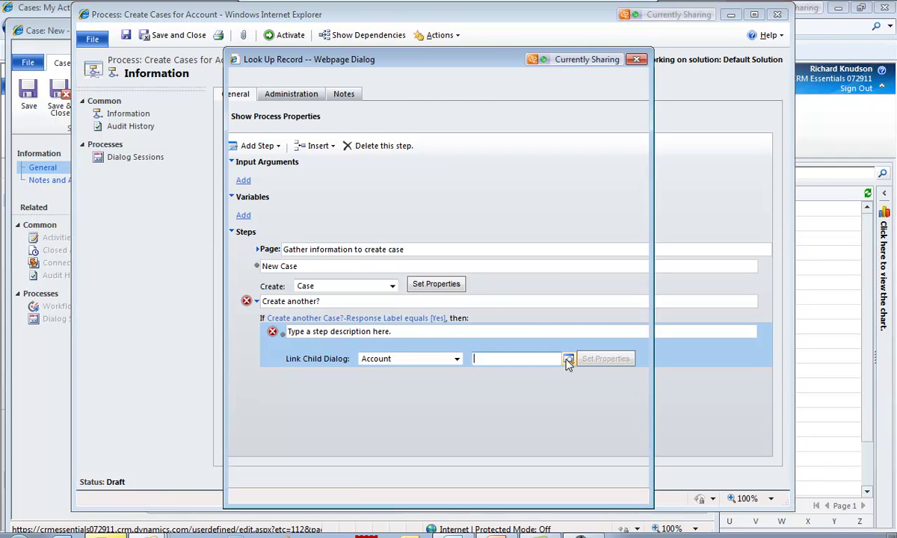
click(361, 221)
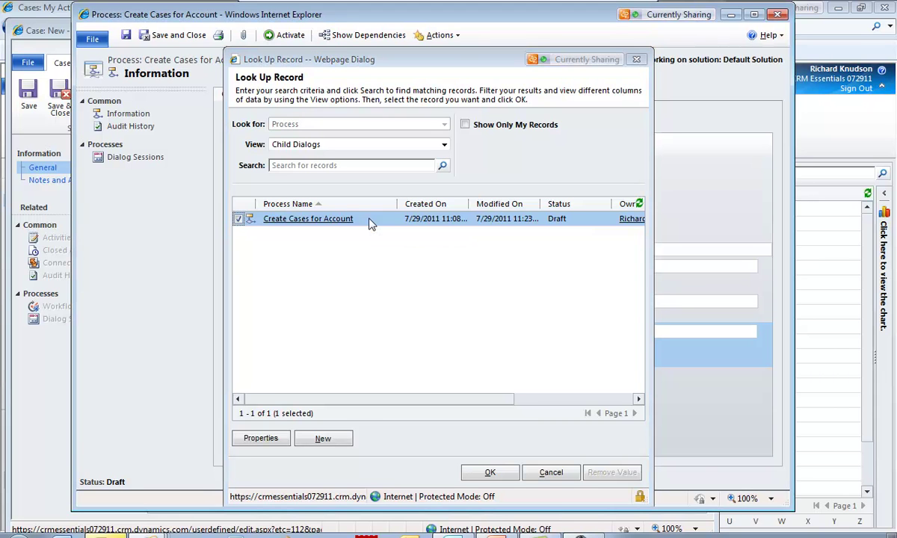
click(484, 471)
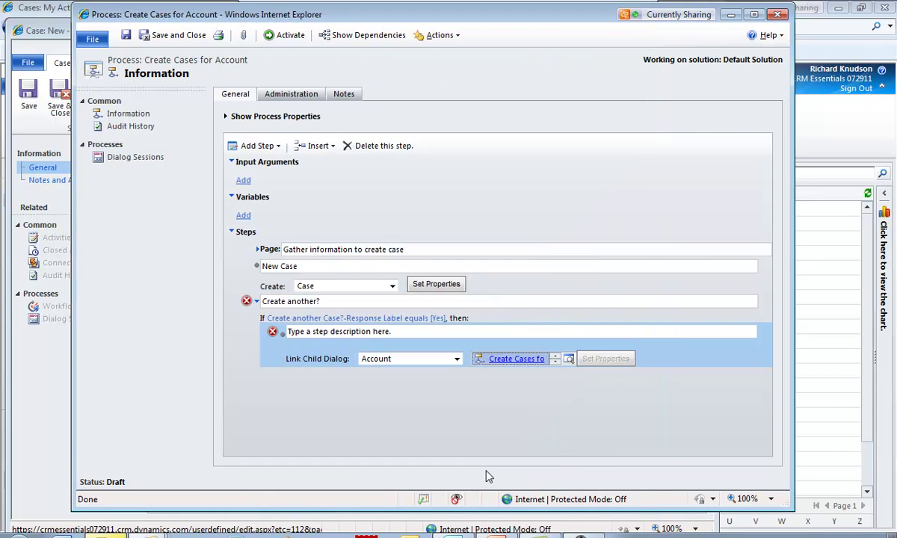
click(409, 331)
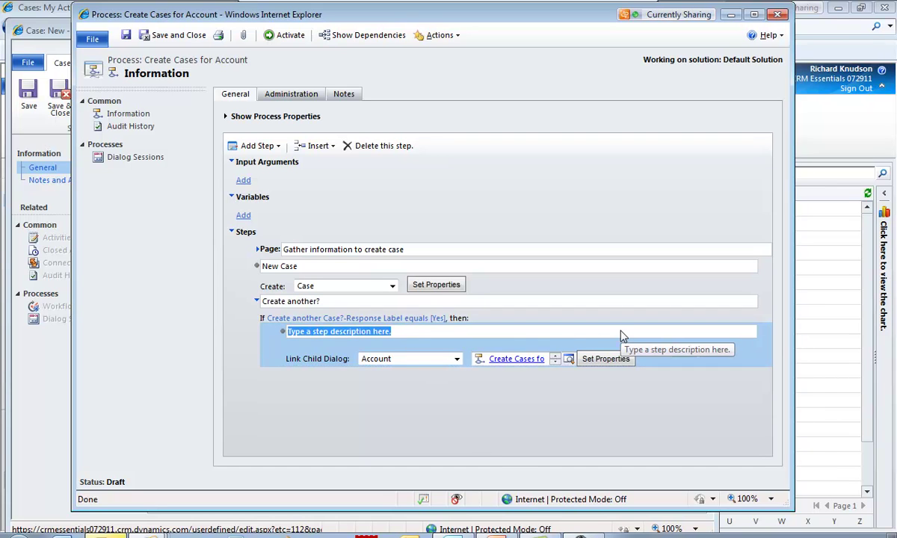
text(Call recursively)
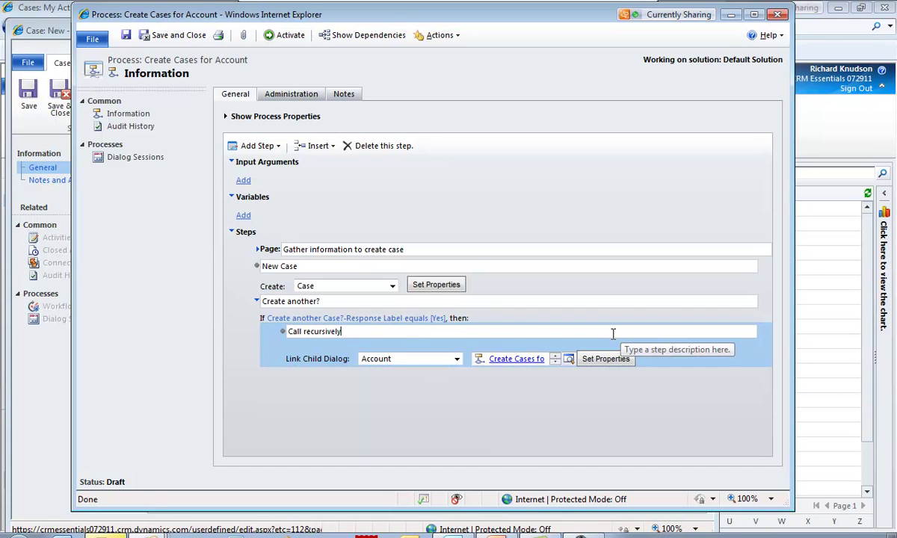
Step: Add a Default Action branch to the "Create another?" condition
click(476, 319)
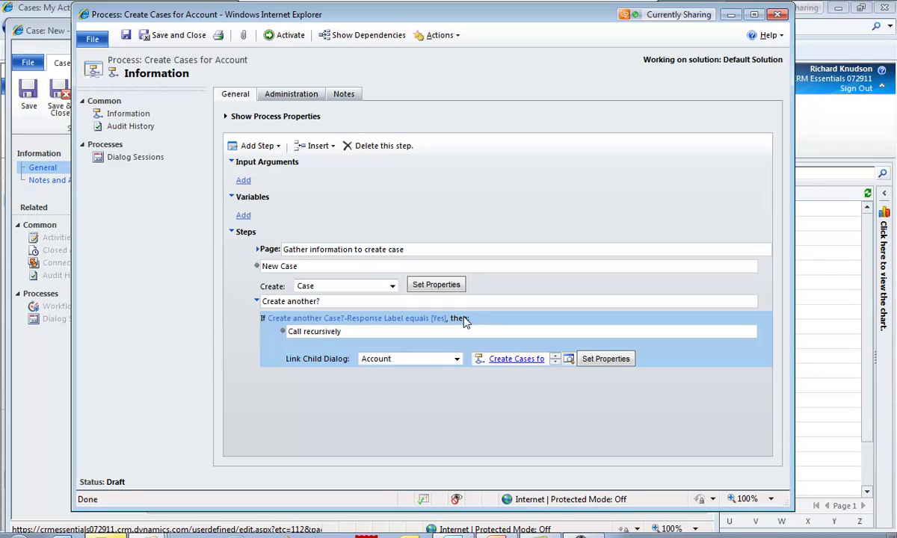
click(258, 145)
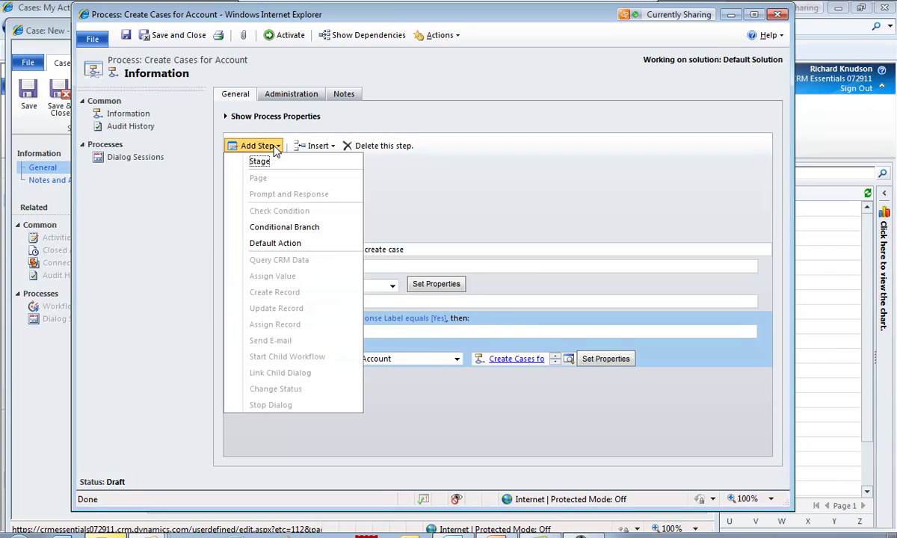
click(502, 328)
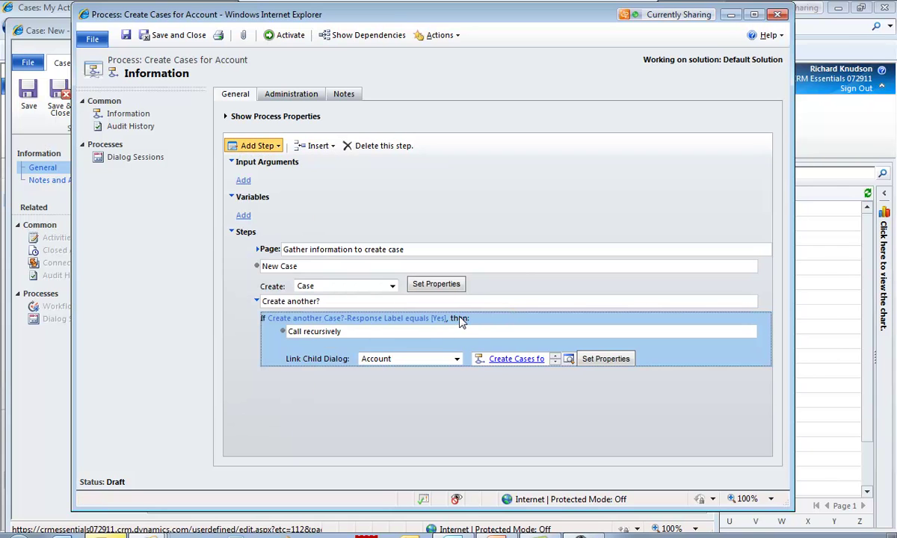
click(256, 146)
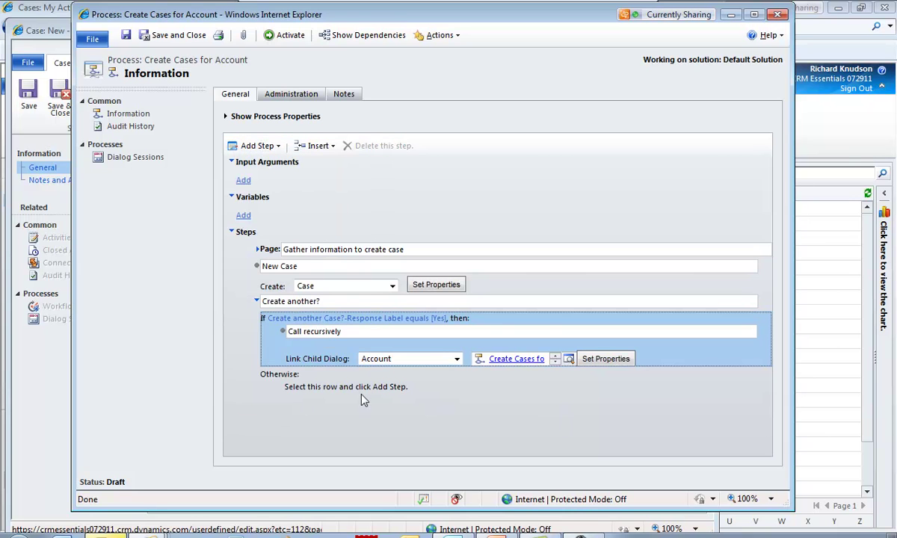
Step: Add a Stop Dialog step under the Otherwise branch, described as "All done"
click(346, 389)
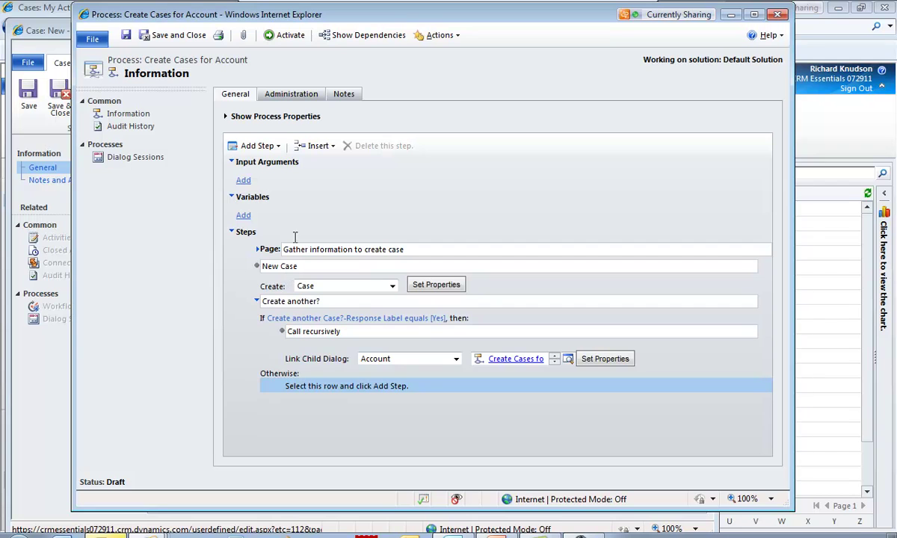
click(276, 146)
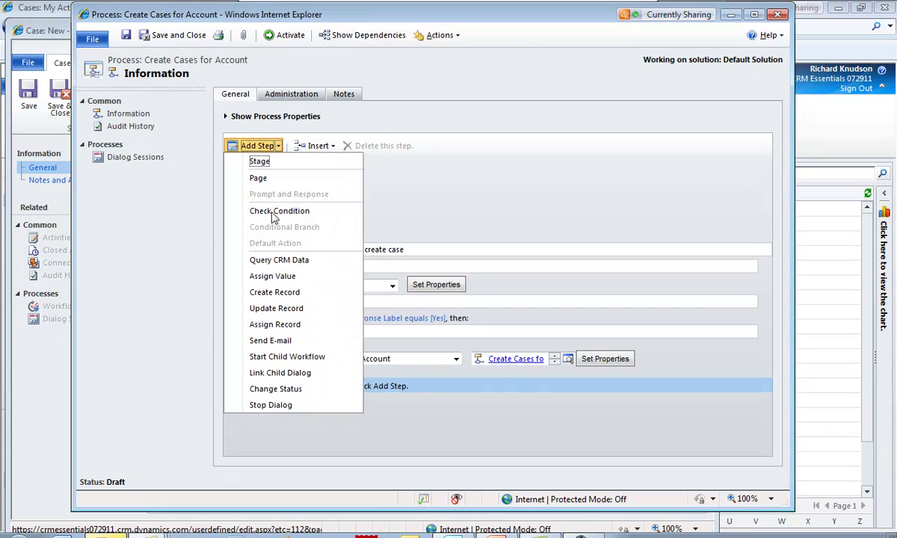
click(613, 402)
click(402, 387)
text(All done)
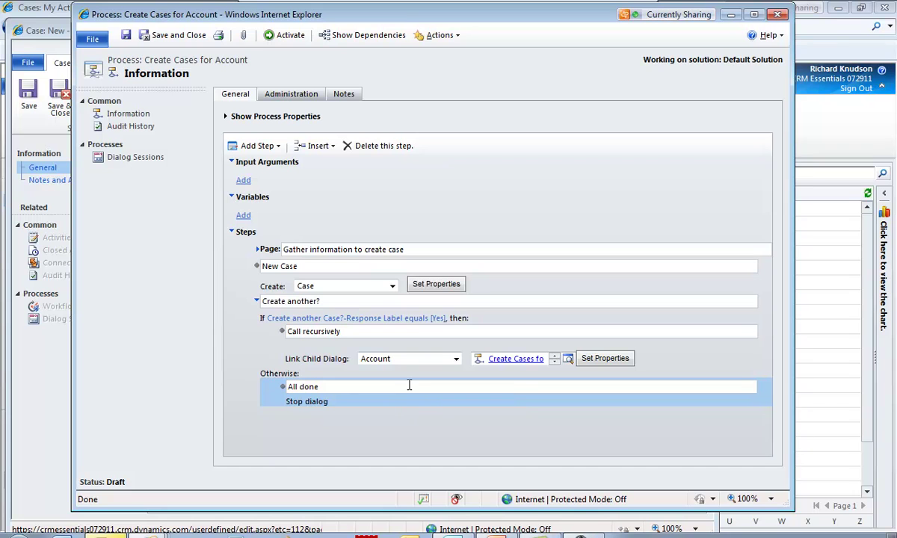
Step: Save and close the Create Cases for Account process, and close the blank new case form
triple_click(408, 389)
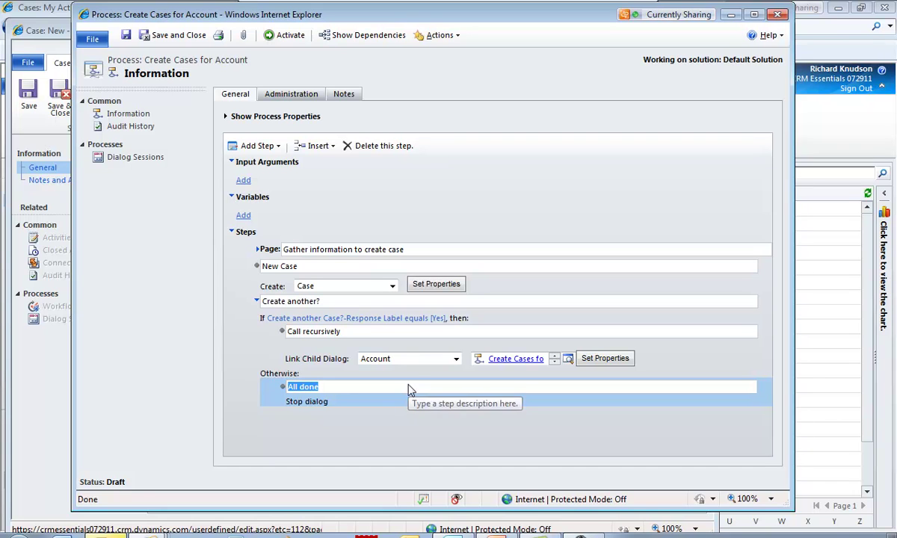
click(176, 38)
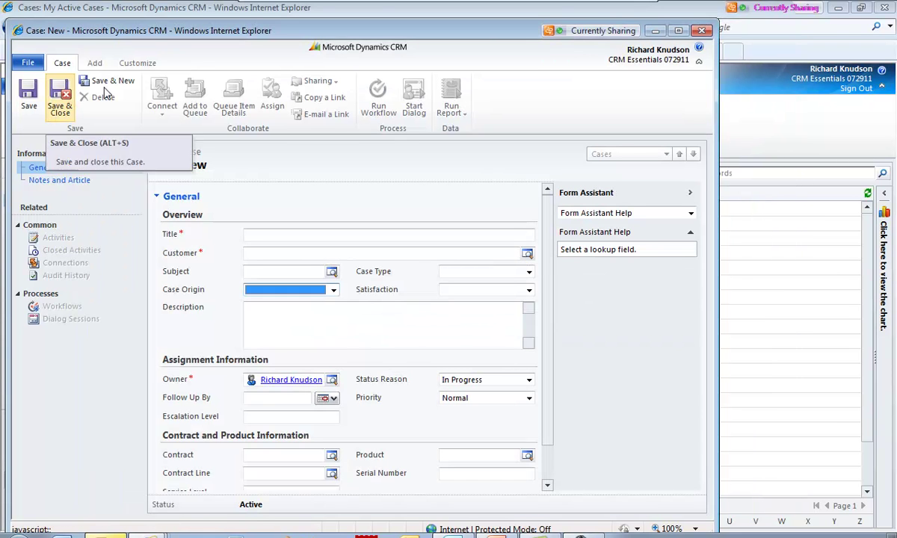
click(703, 33)
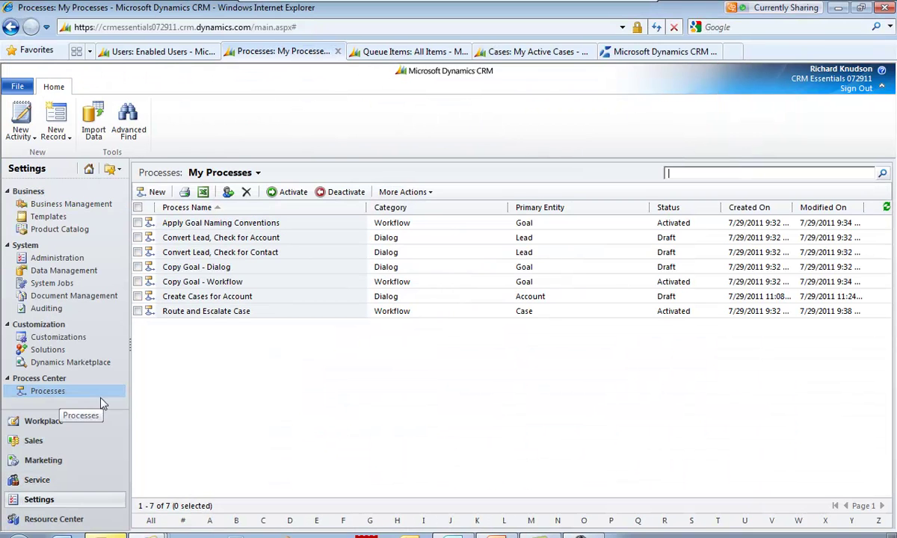
Step: Activate the Create Cases for Account process from the My Processes list and confirm the activation
click(273, 299)
click(288, 192)
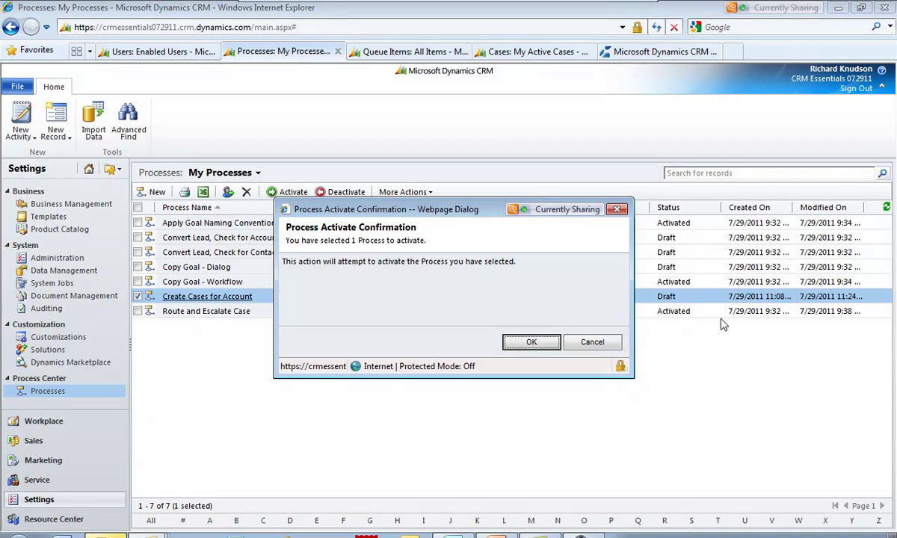
click(529, 344)
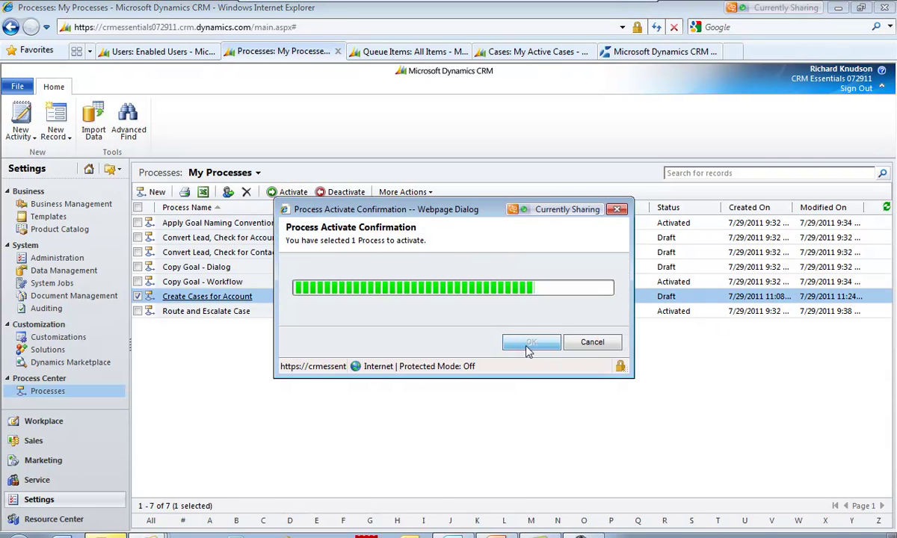
Step: In the Service area's Accounts list, start the Create Cases for Account dialog on A Store (sample)
click(37, 480)
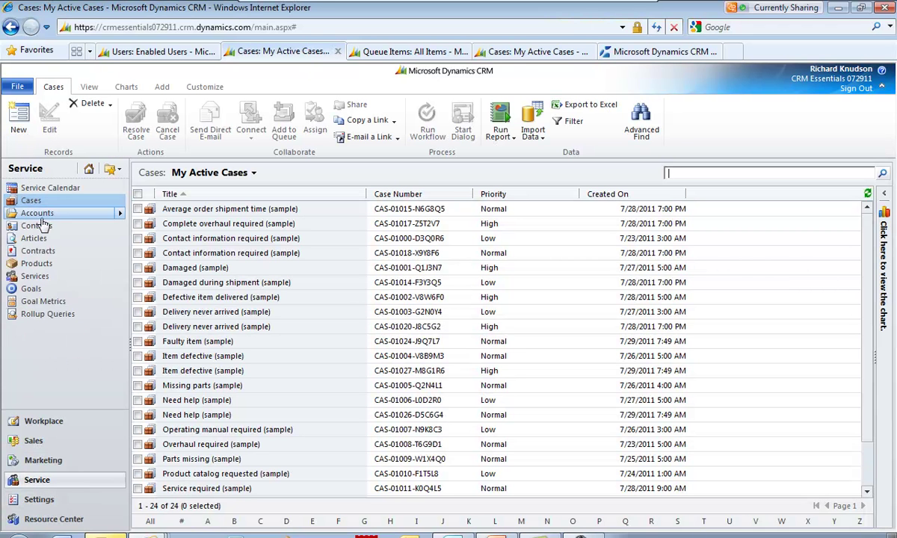
click(35, 214)
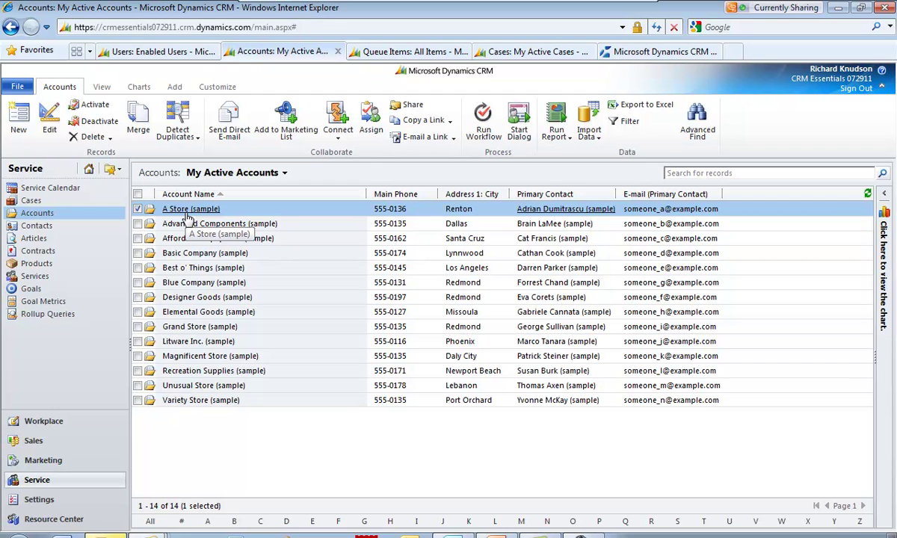
click(520, 124)
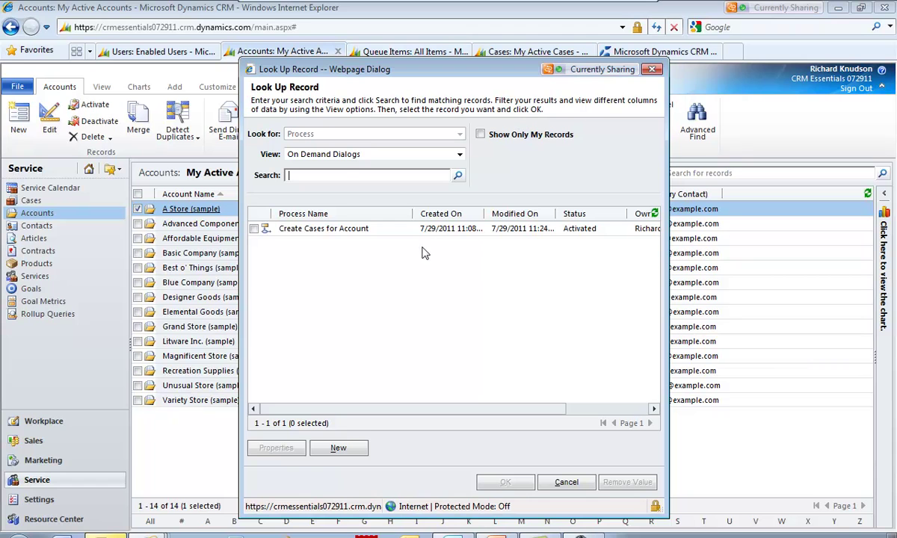
click(395, 230)
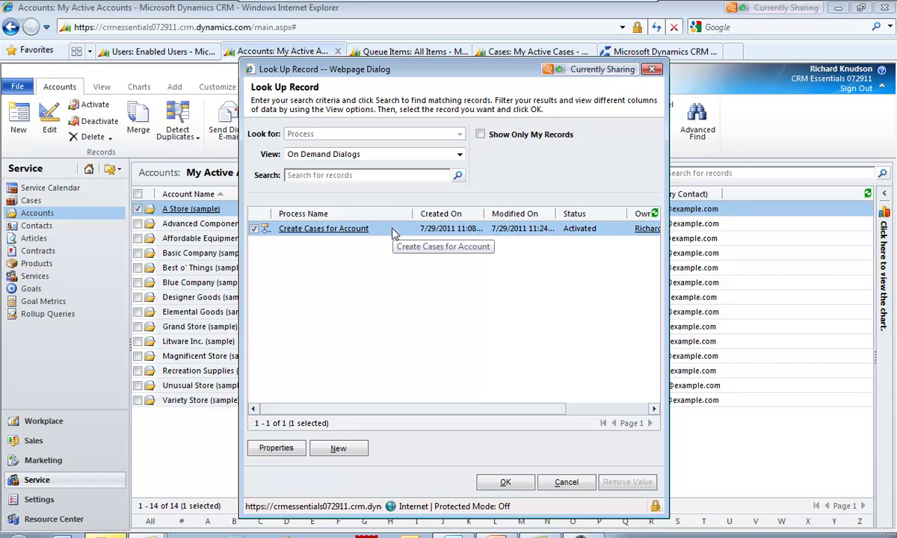
double_click(394, 230)
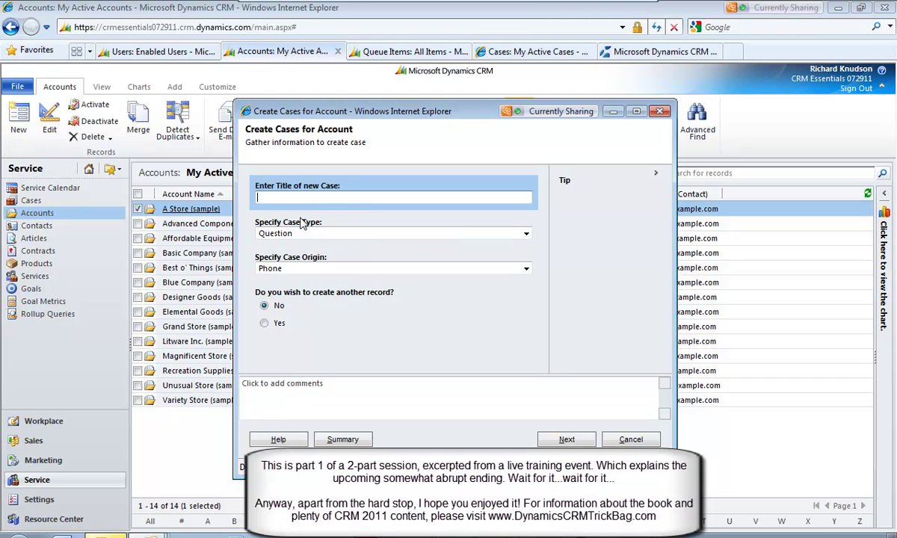
Step: Submit the dialog page with title "Problem from A Store", case type Problem, origin E-mail, and Yes to creating another record
text(Problem from A Store)
click(283, 233)
click(286, 254)
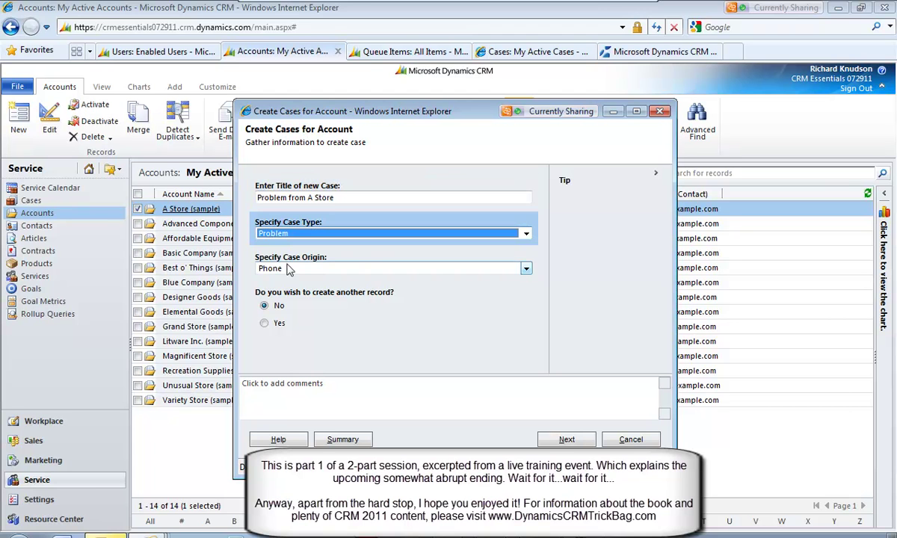
click(289, 270)
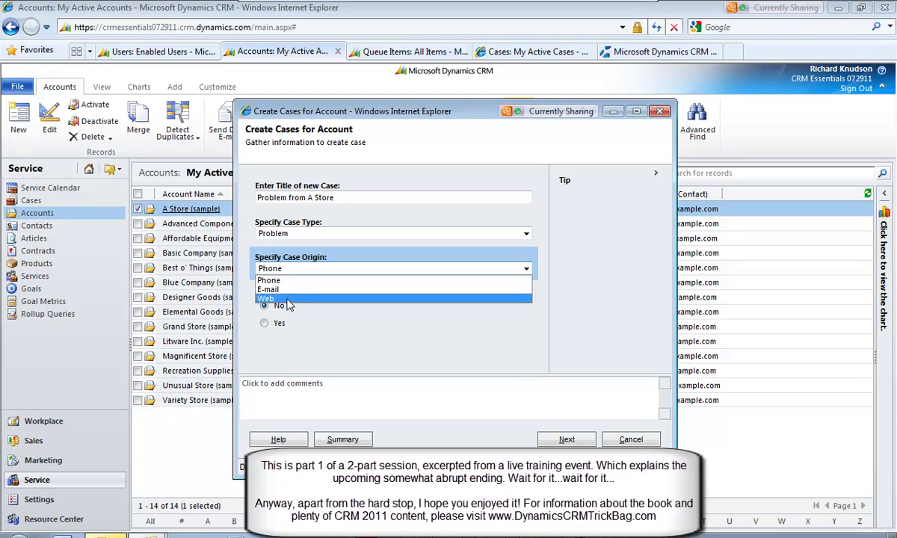
click(286, 290)
click(265, 324)
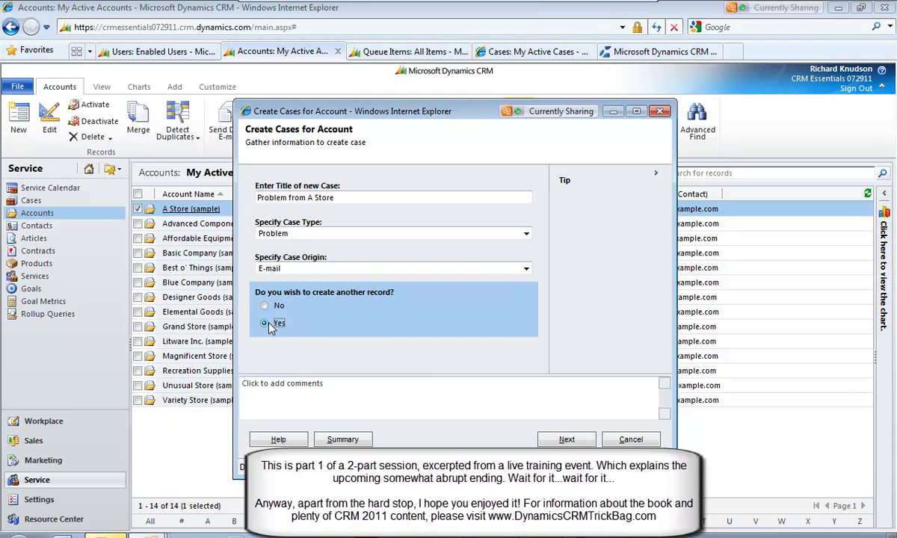
click(584, 441)
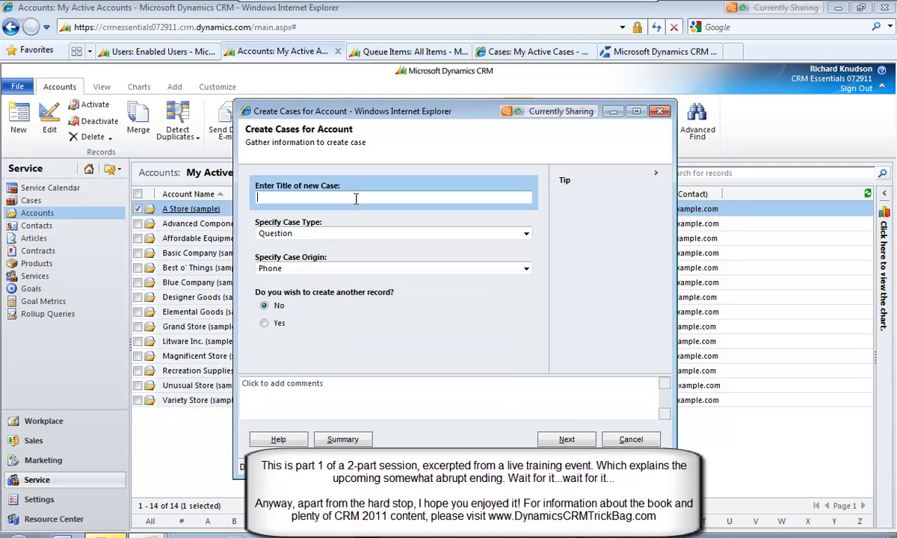
Step: Complete the repeated dialog with title "Request from A Store", case type Request, origin Phone, and No to another record, and finish it
text(Request from A Store)
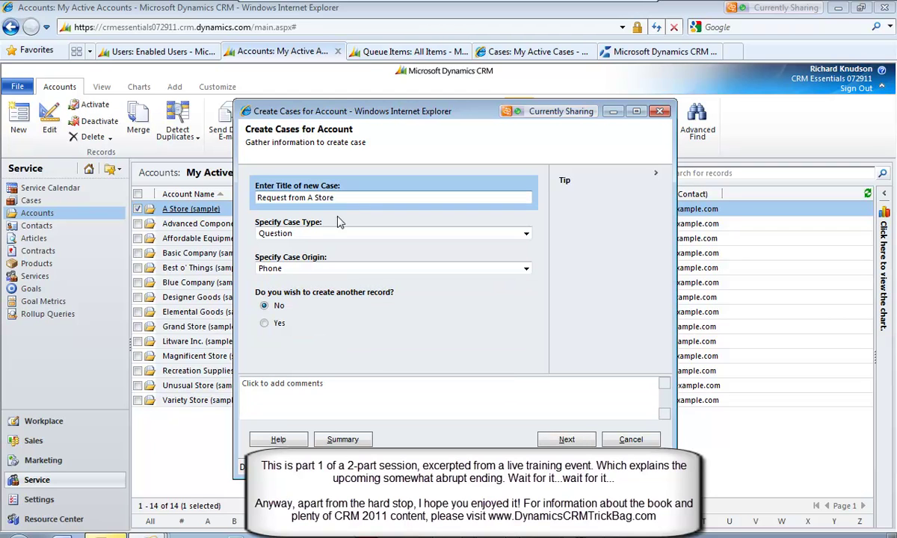
click(338, 233)
click(283, 265)
click(284, 271)
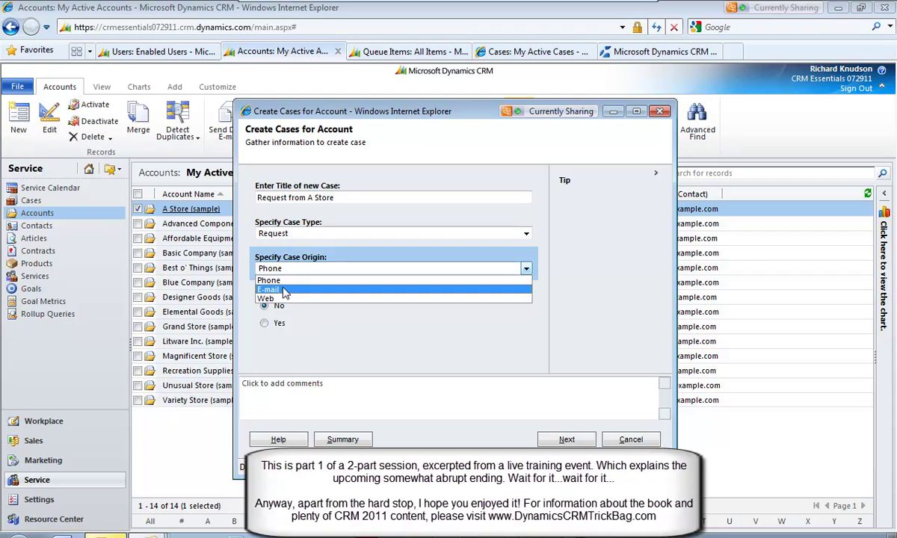
click(269, 278)
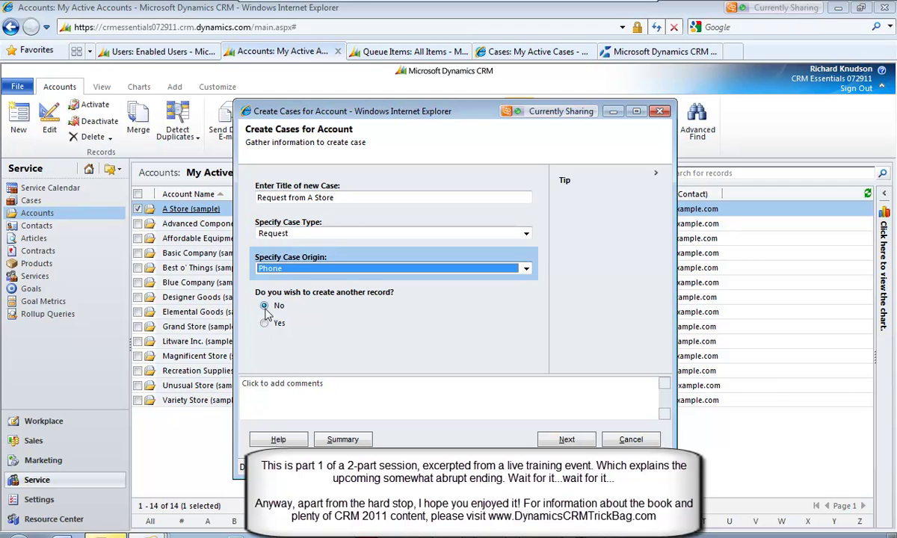
click(265, 306)
click(567, 441)
click(567, 439)
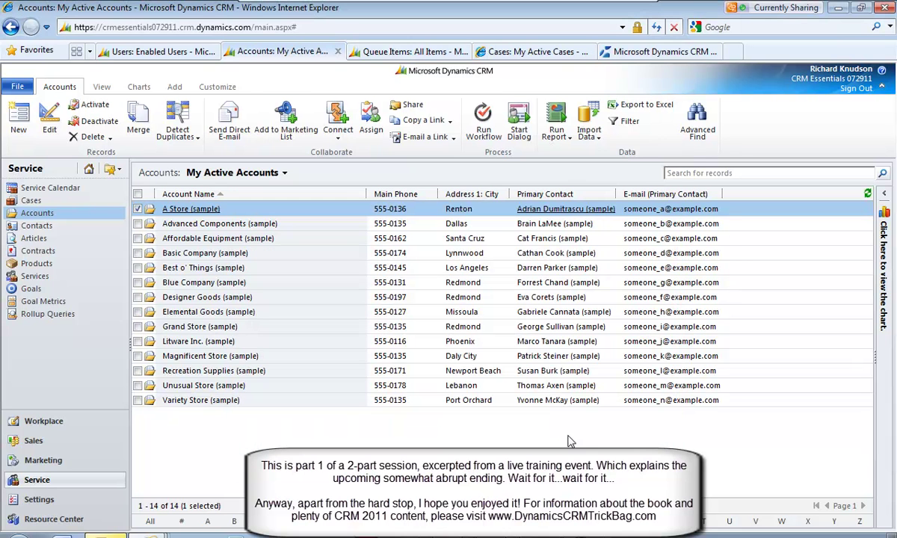
Step: Open the A Store (sample) account and check its related cases for Problem from A Store and Request from A Store
click(191, 211)
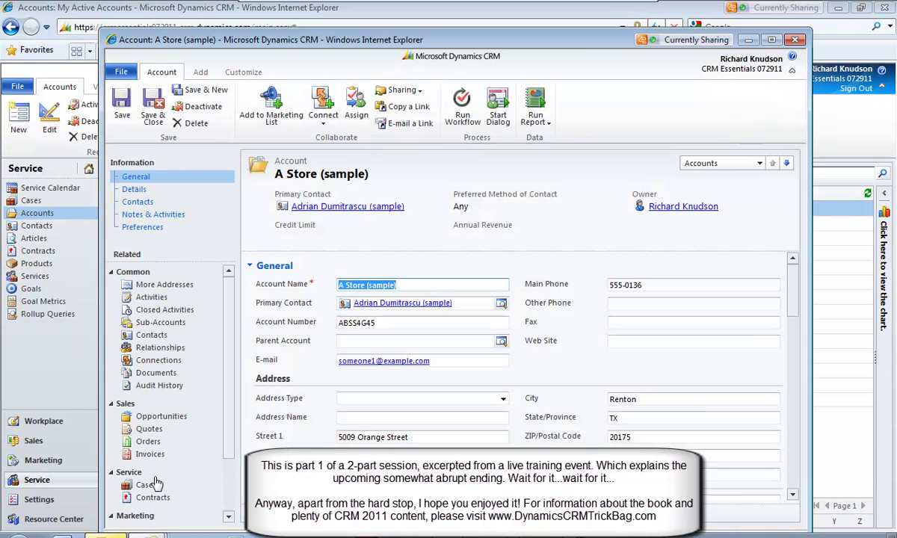
click(147, 486)
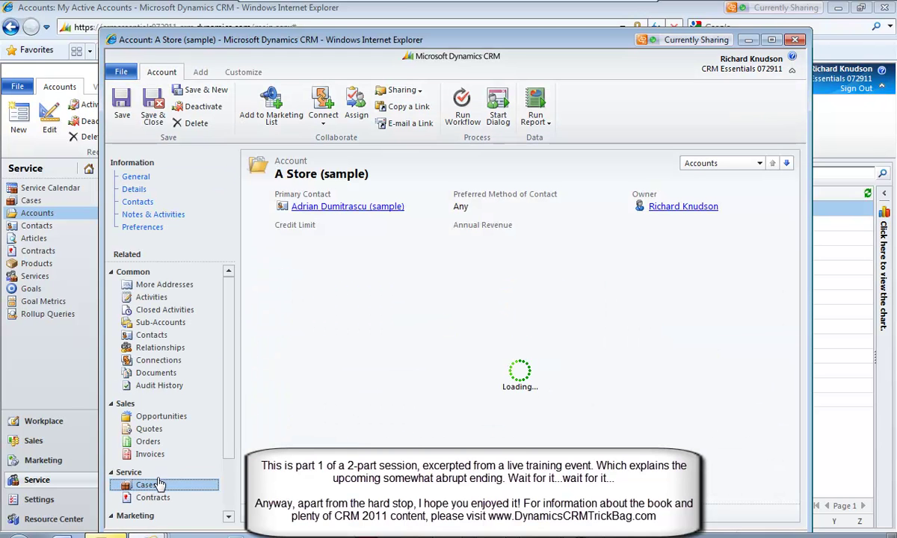
click(331, 328)
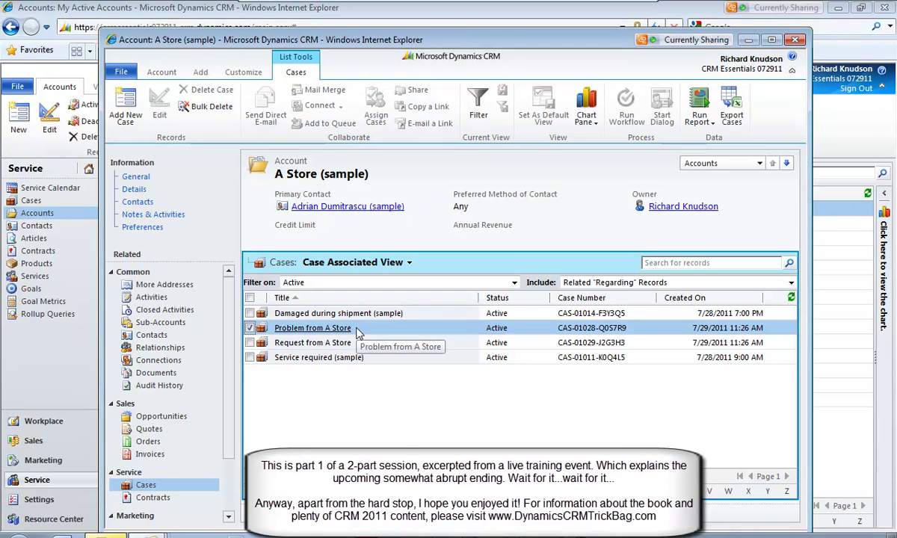
click(353, 346)
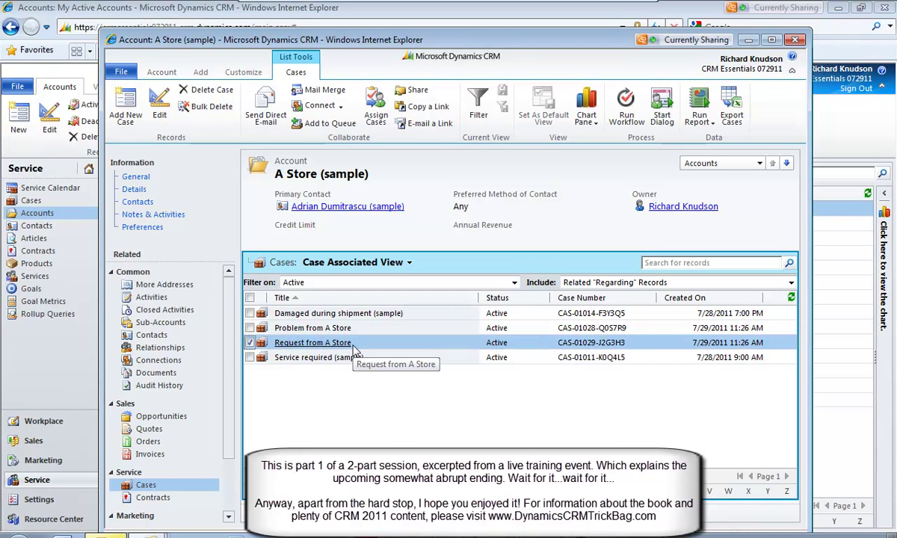
Step: Open the Request from A Store case, check its case type, and return to the account's list of cases
double_click(294, 345)
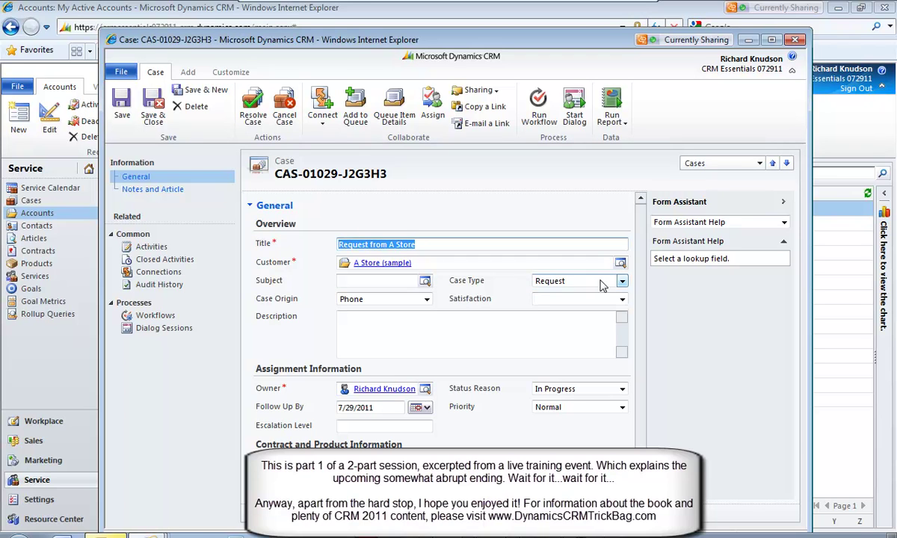
click(566, 285)
click(527, 318)
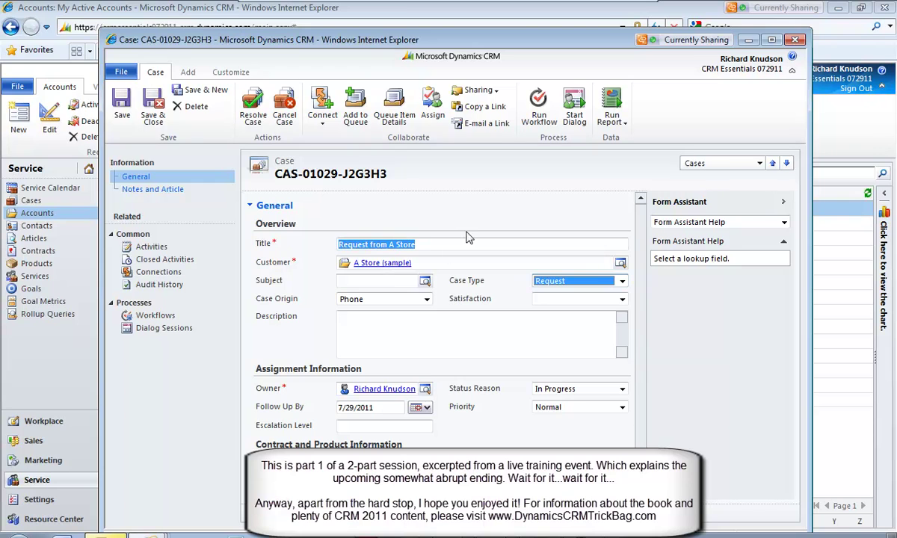
click(749, 40)
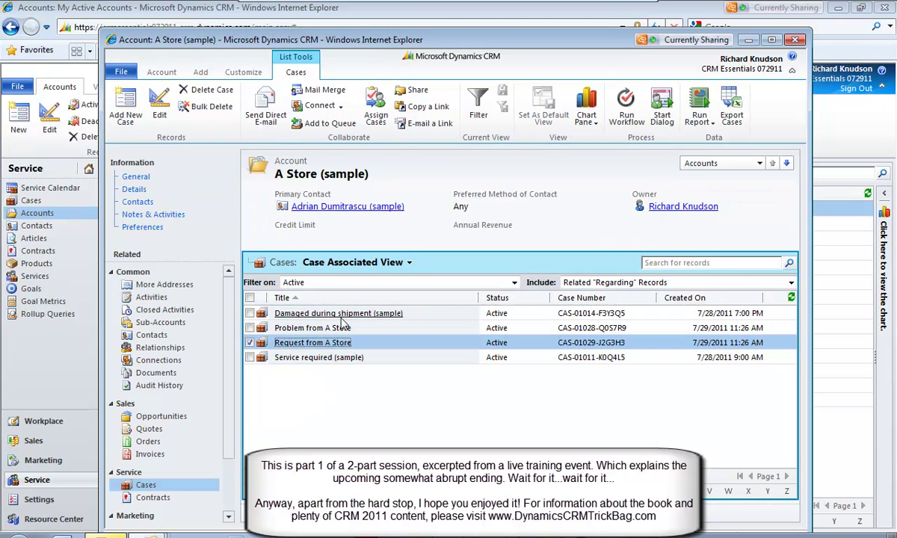